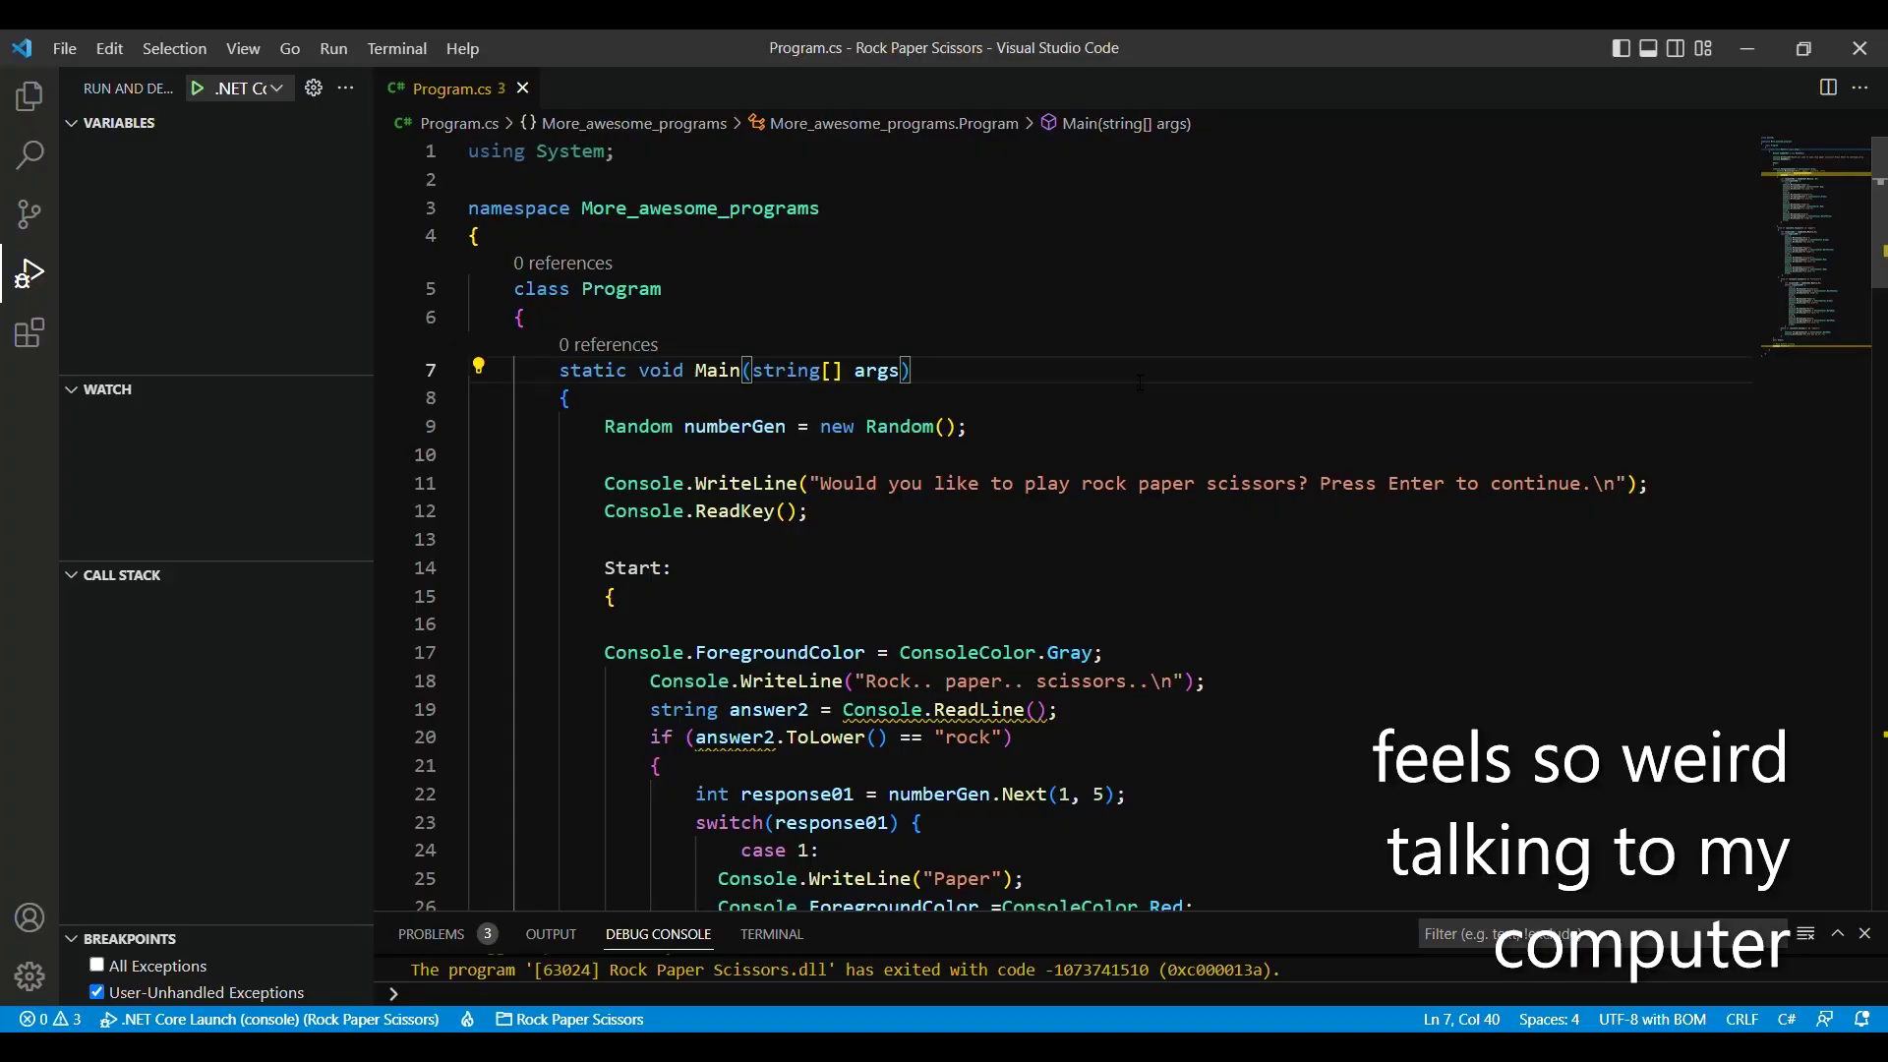
Point out the random generator, welcome question, Scissors and Paper cases, and 'You lose.' message
key("Down")
key("Down")
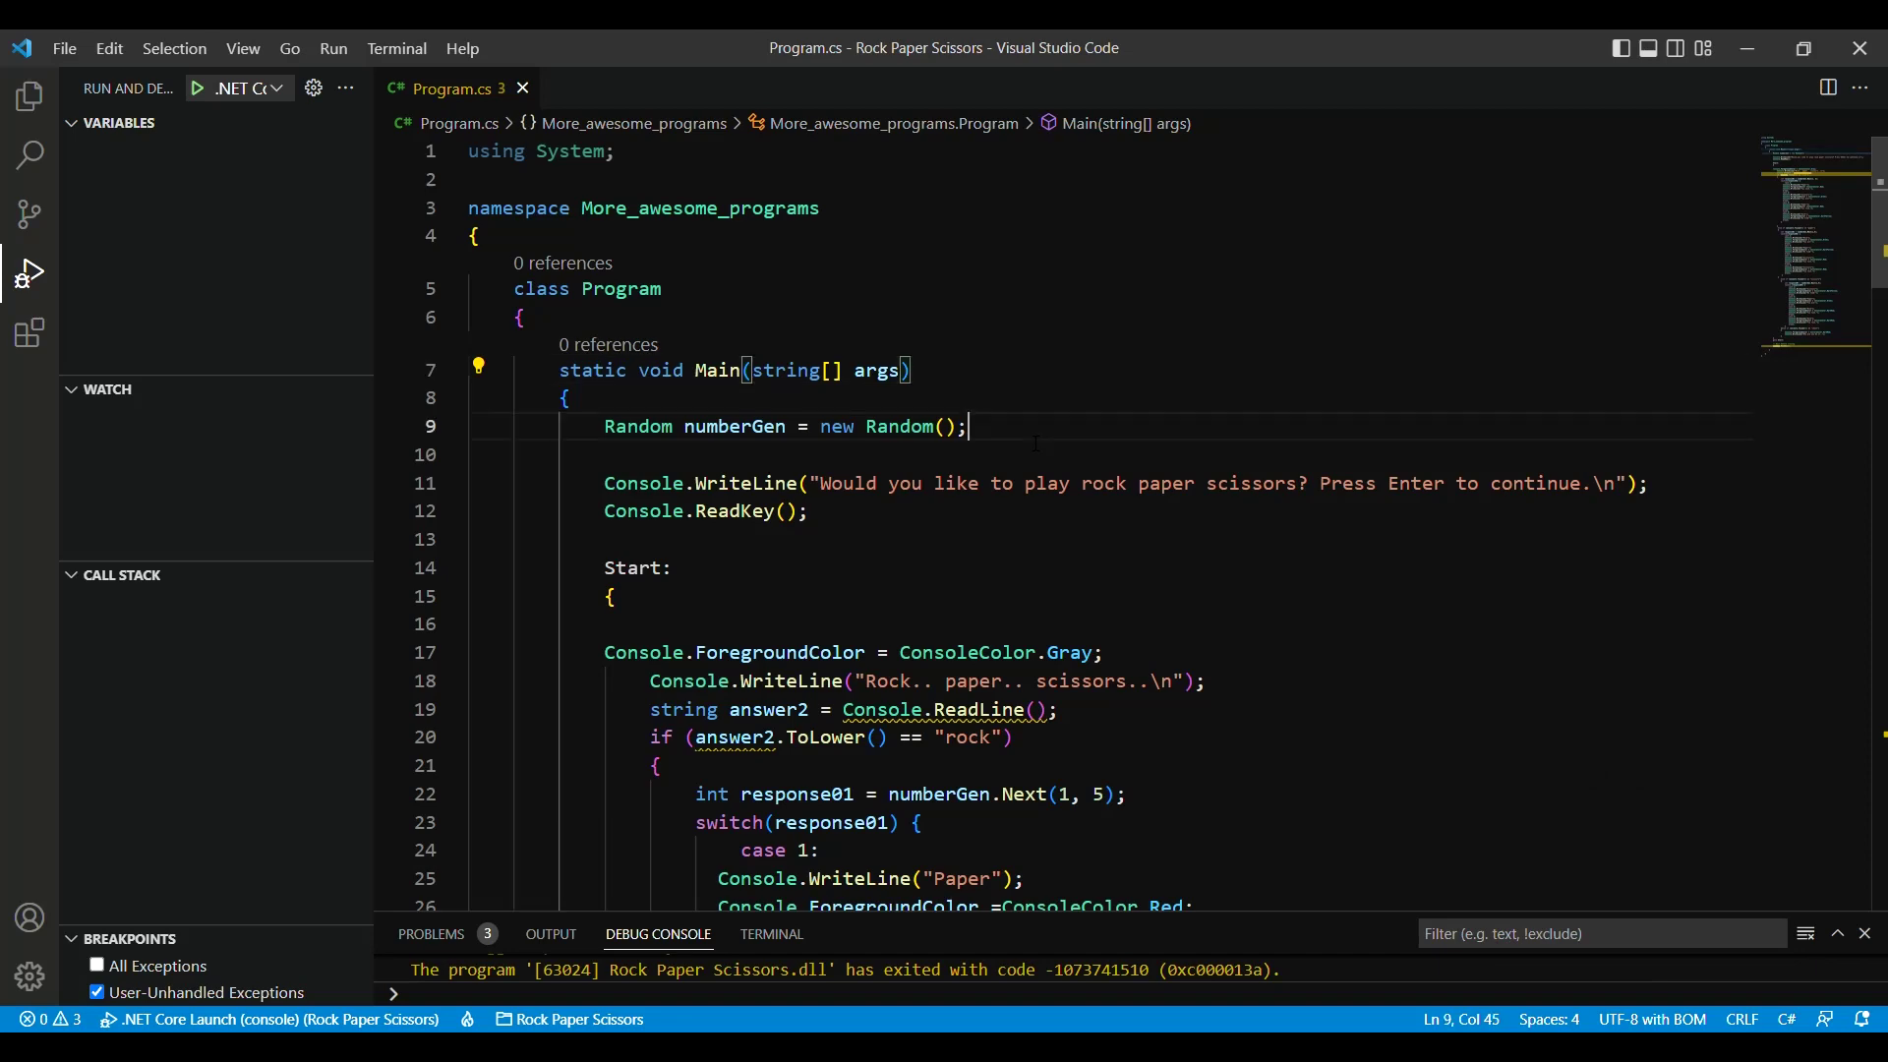
scroll(1032, 590, "down", 2)
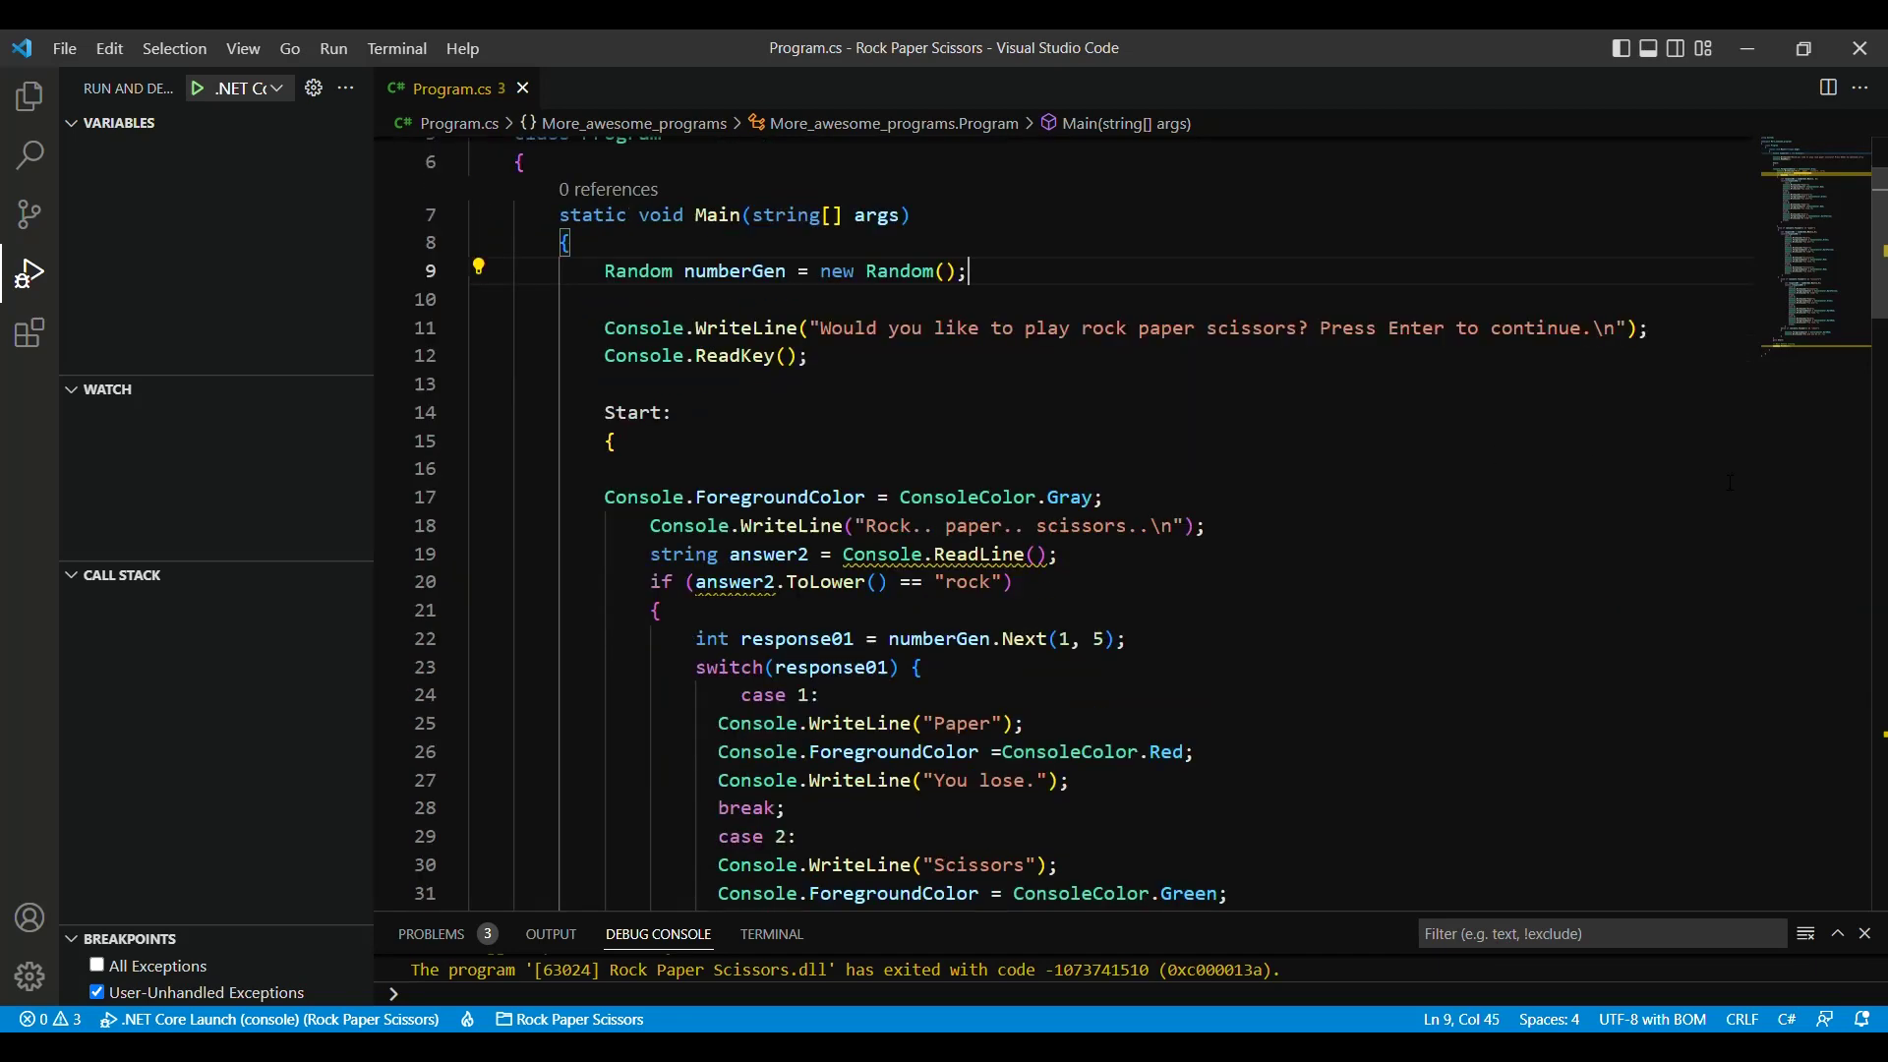
left_click(1670, 332)
scroll(1032, 589, "down", 3)
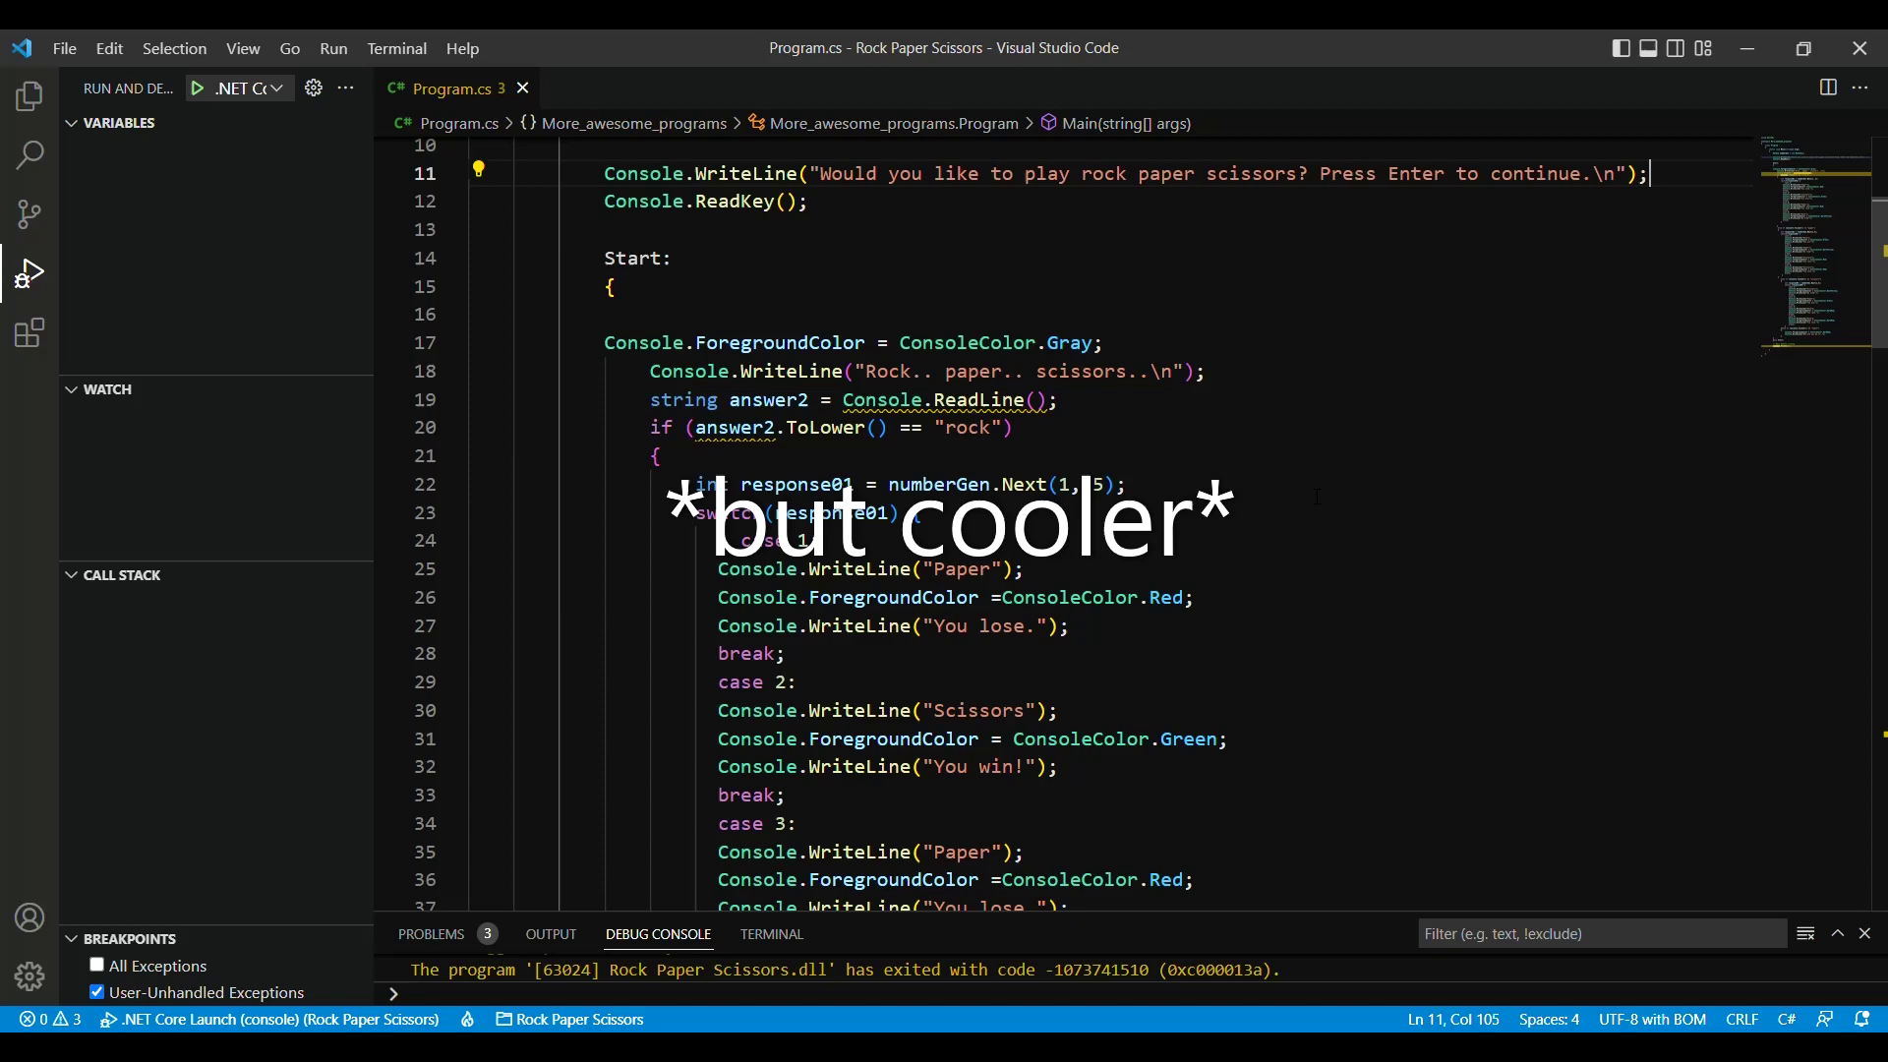
scroll(1033, 590, "down", 3)
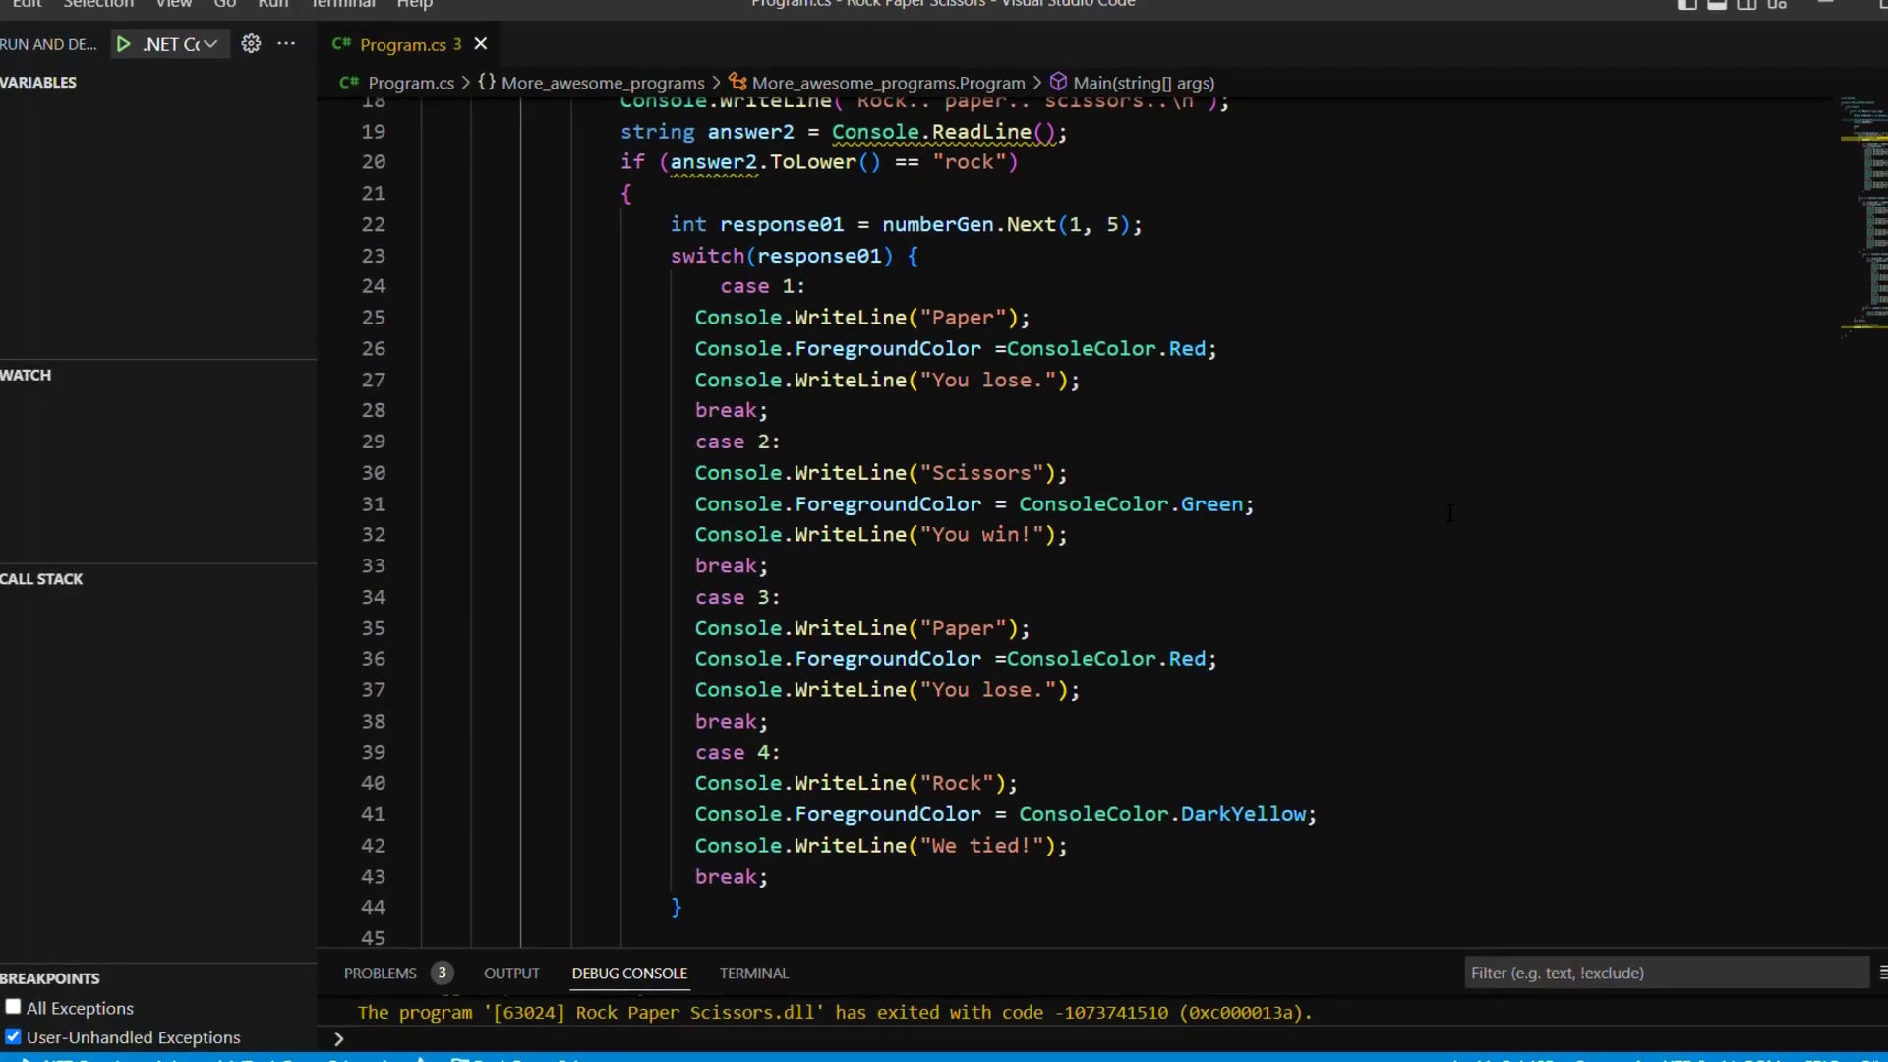
left_click(1094, 478)
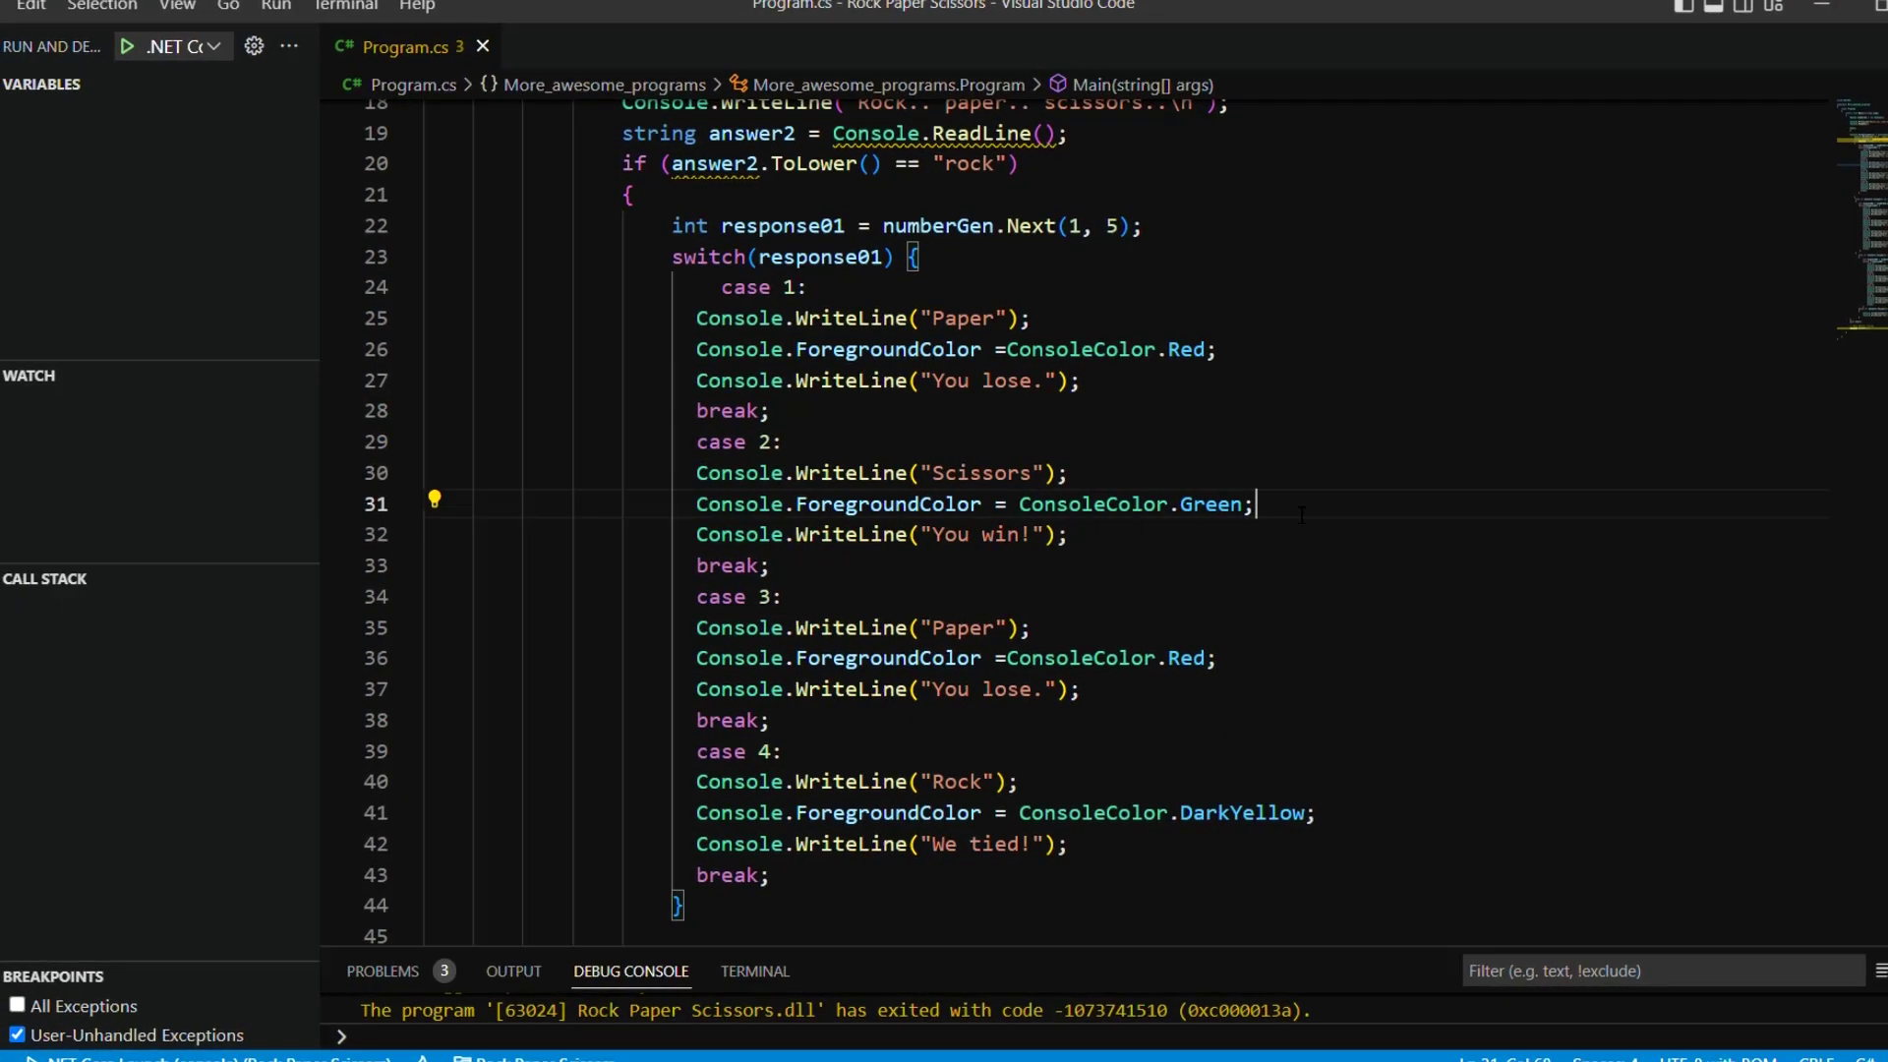
left_click(1121, 381)
left_click(1062, 319)
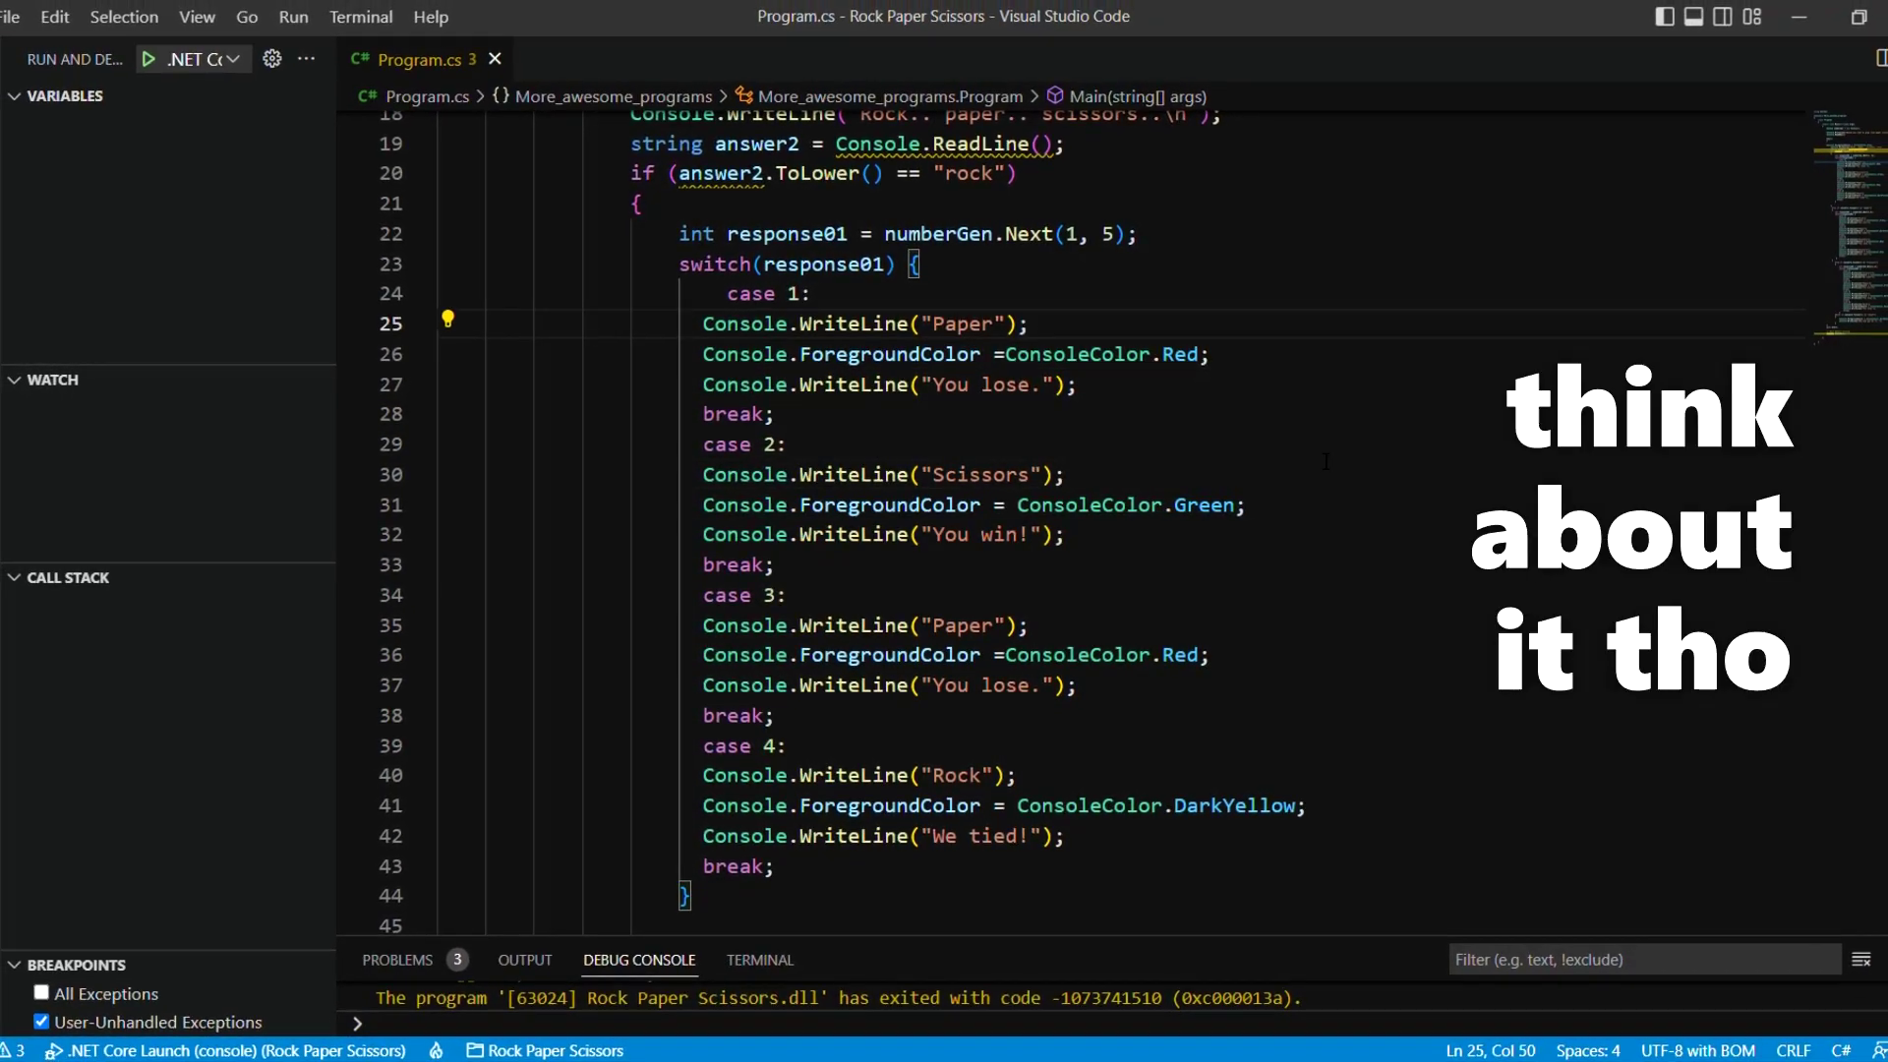
left_click(1274, 384)
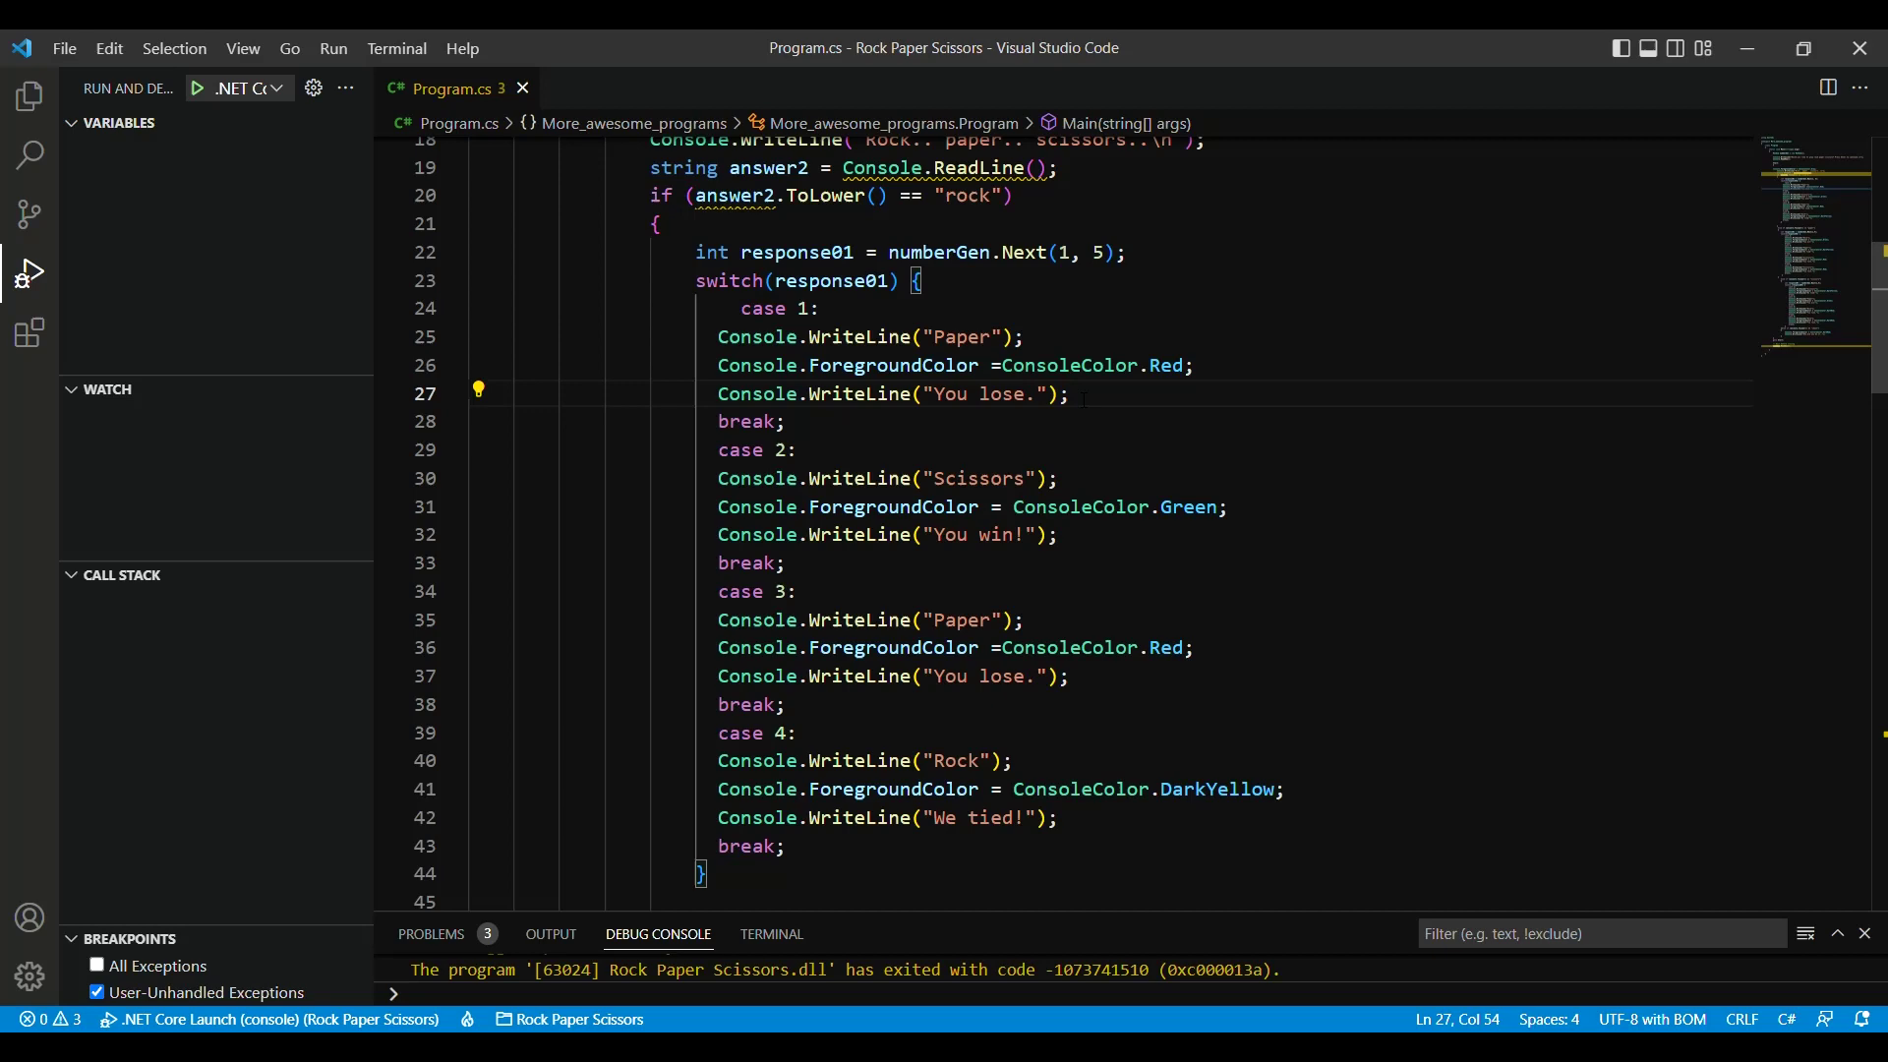
scroll(914, 443, "up", 3)
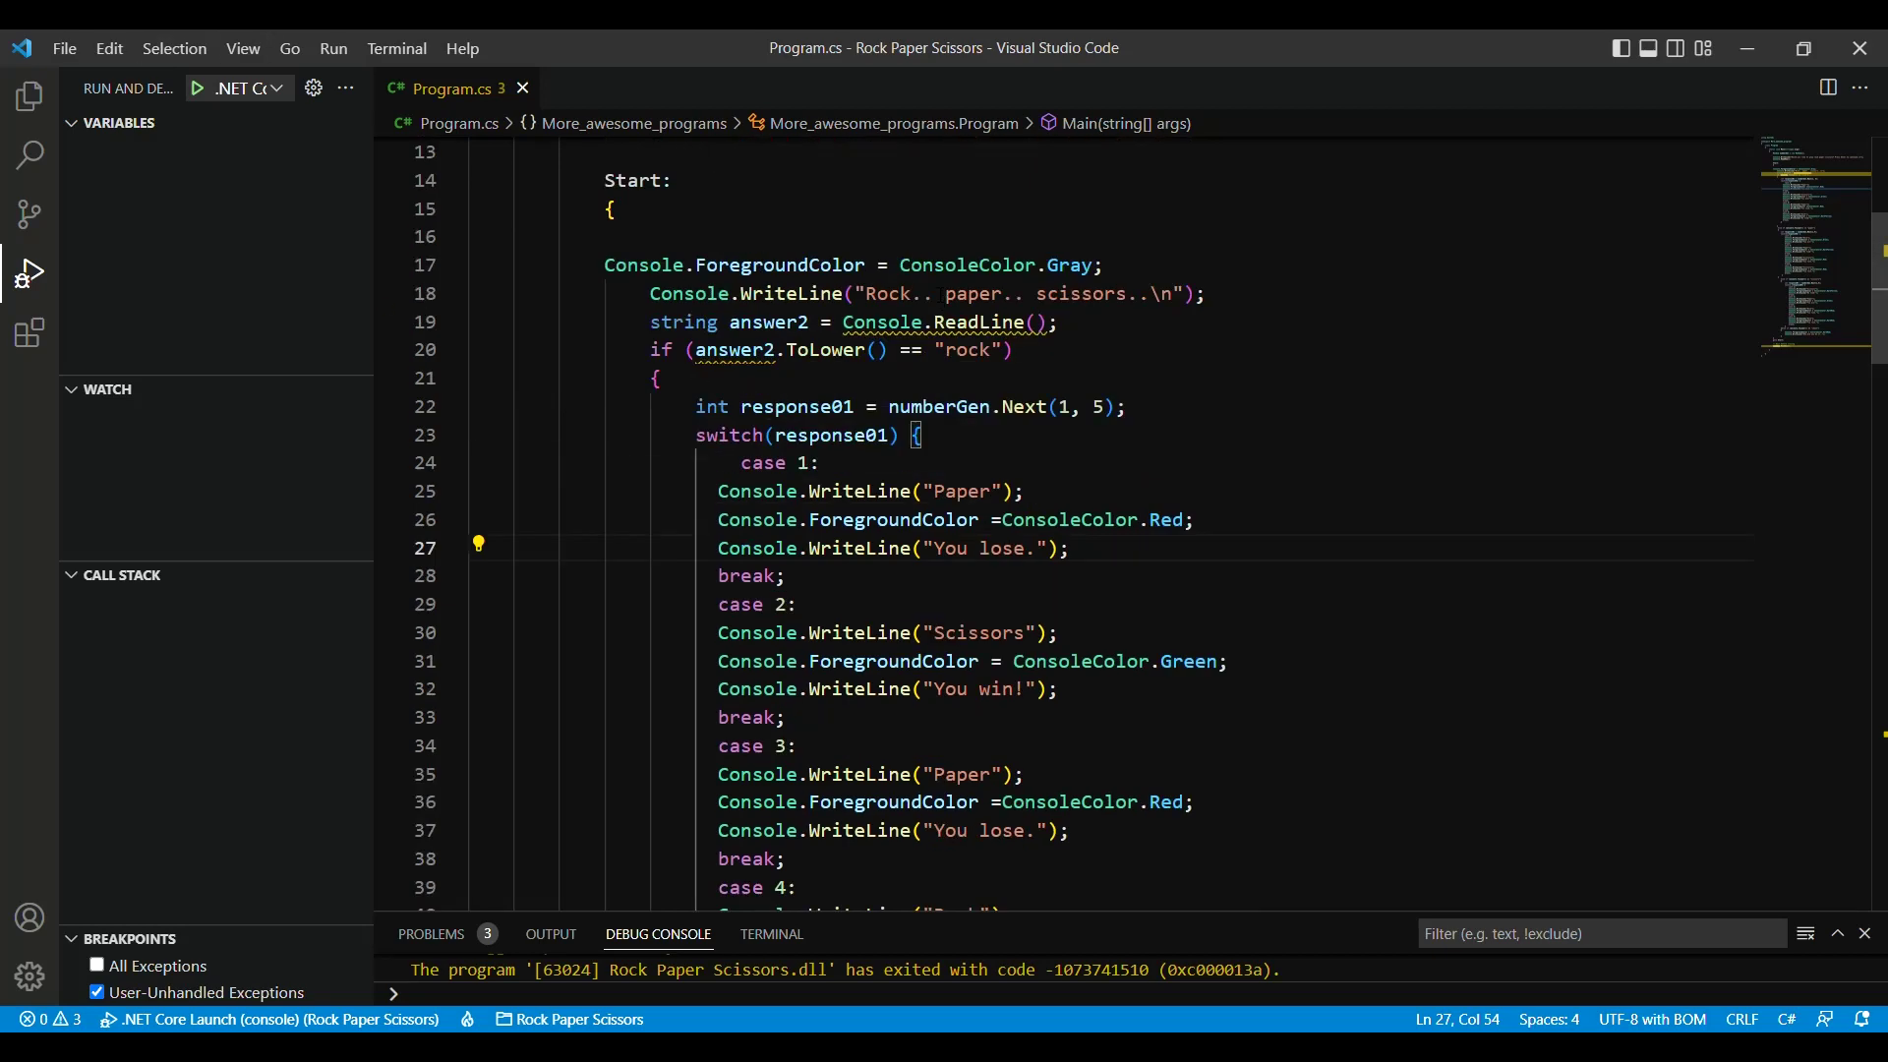
scroll(915, 444, "up", 3)
scroll(914, 442, "up", 3)
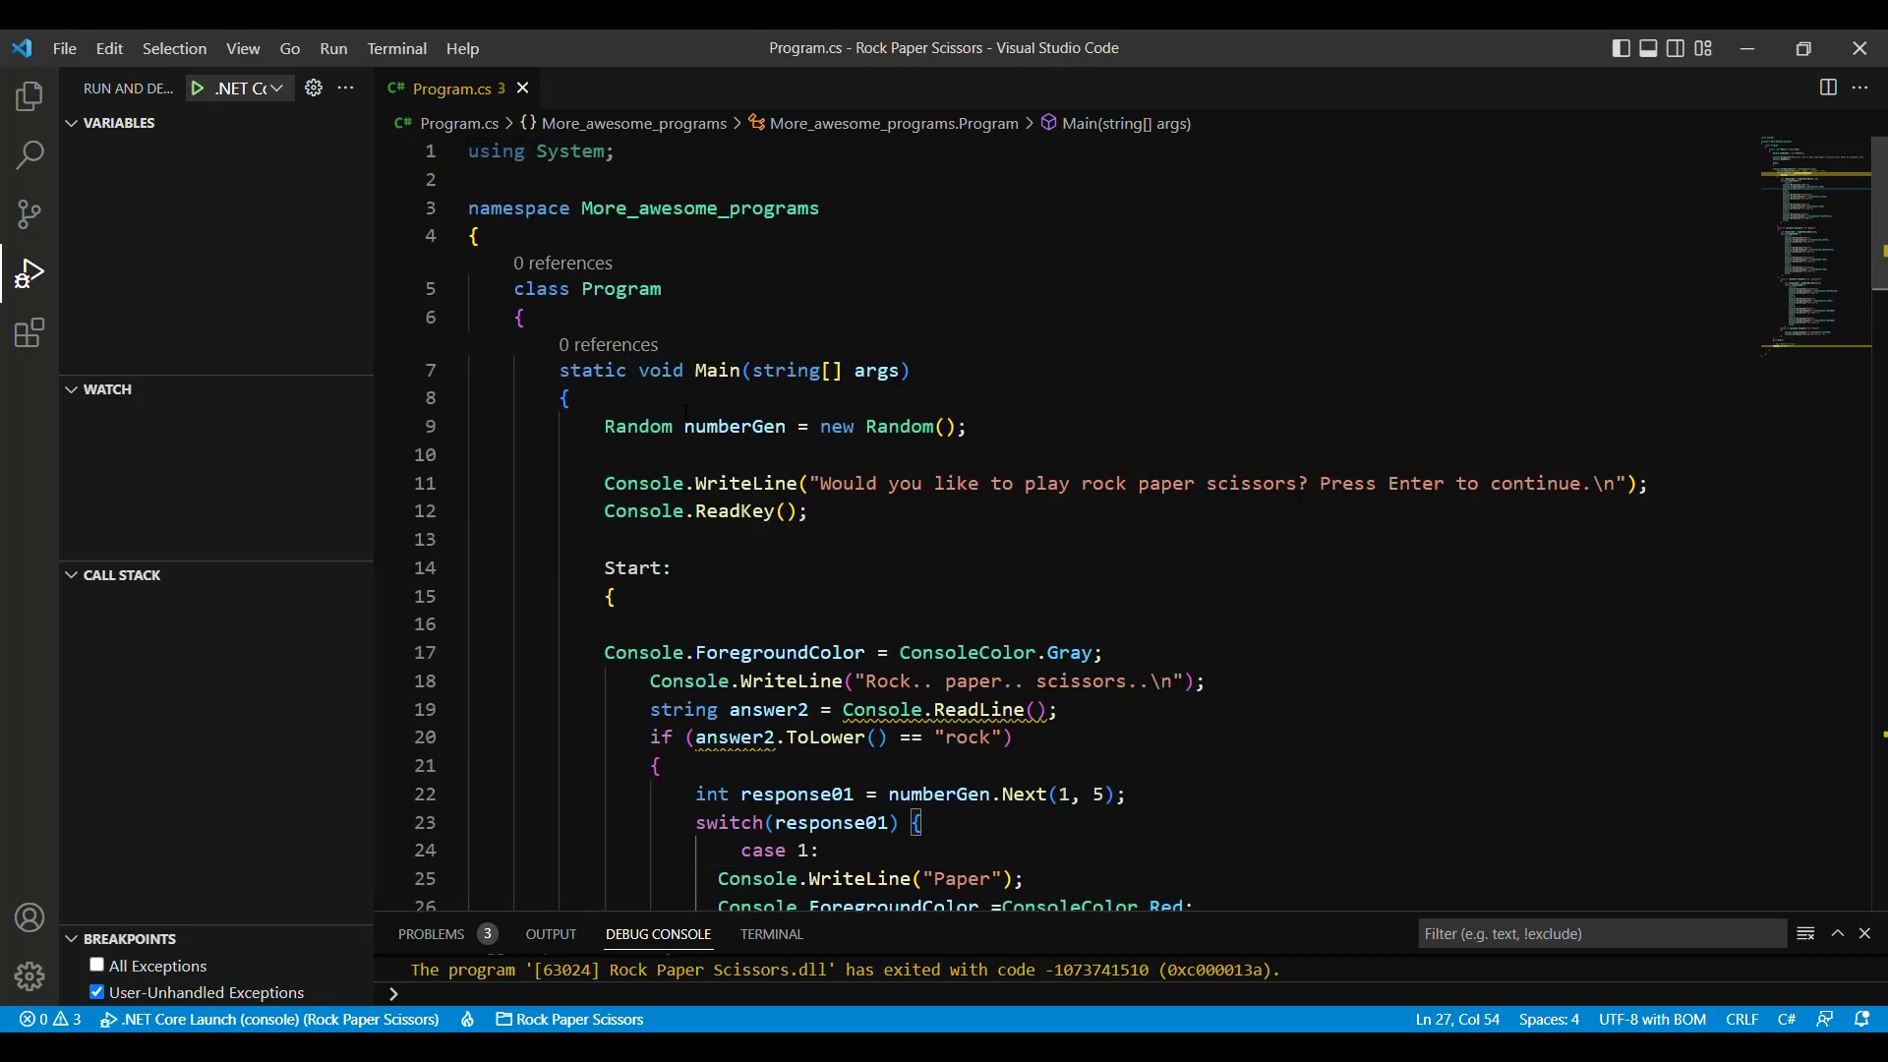
scroll(1135, 598, "down", 1)
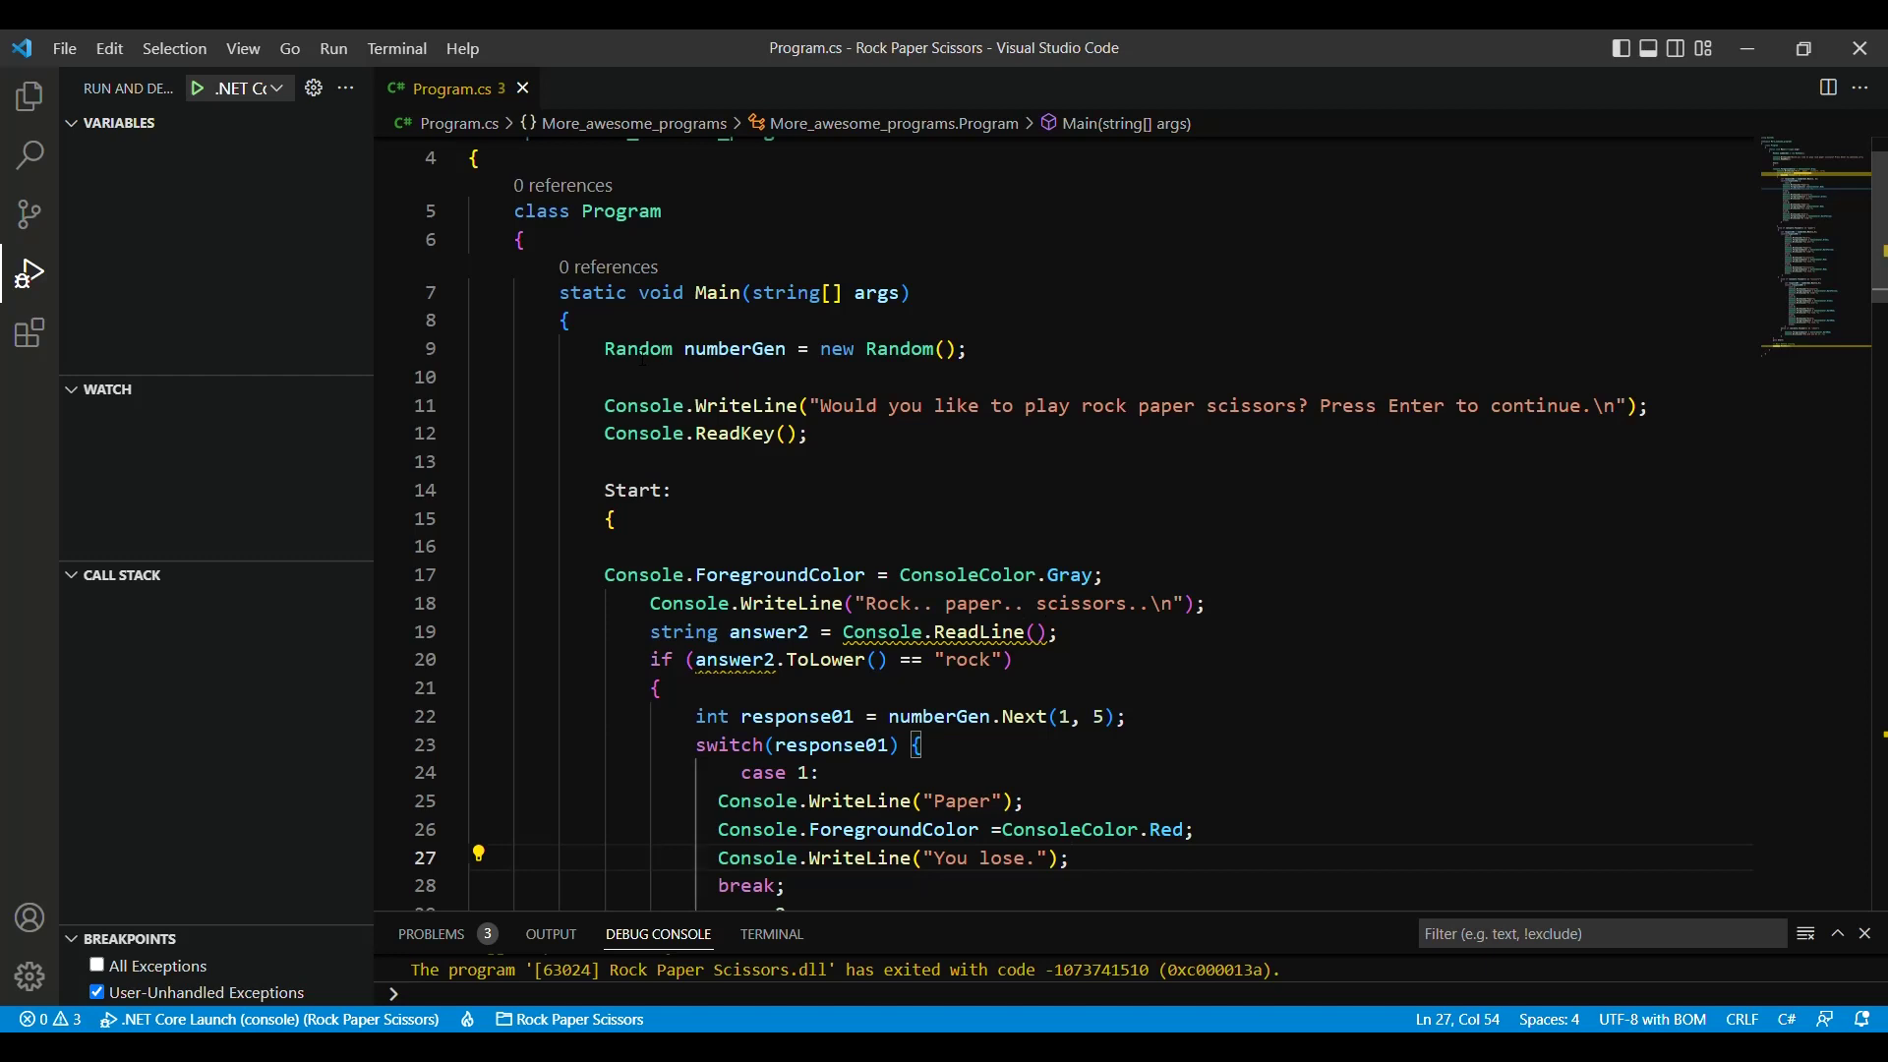
Highlight the Random numberGen declaration and the welcome question text on line 11
left_click_drag(605, 349, 967, 349)
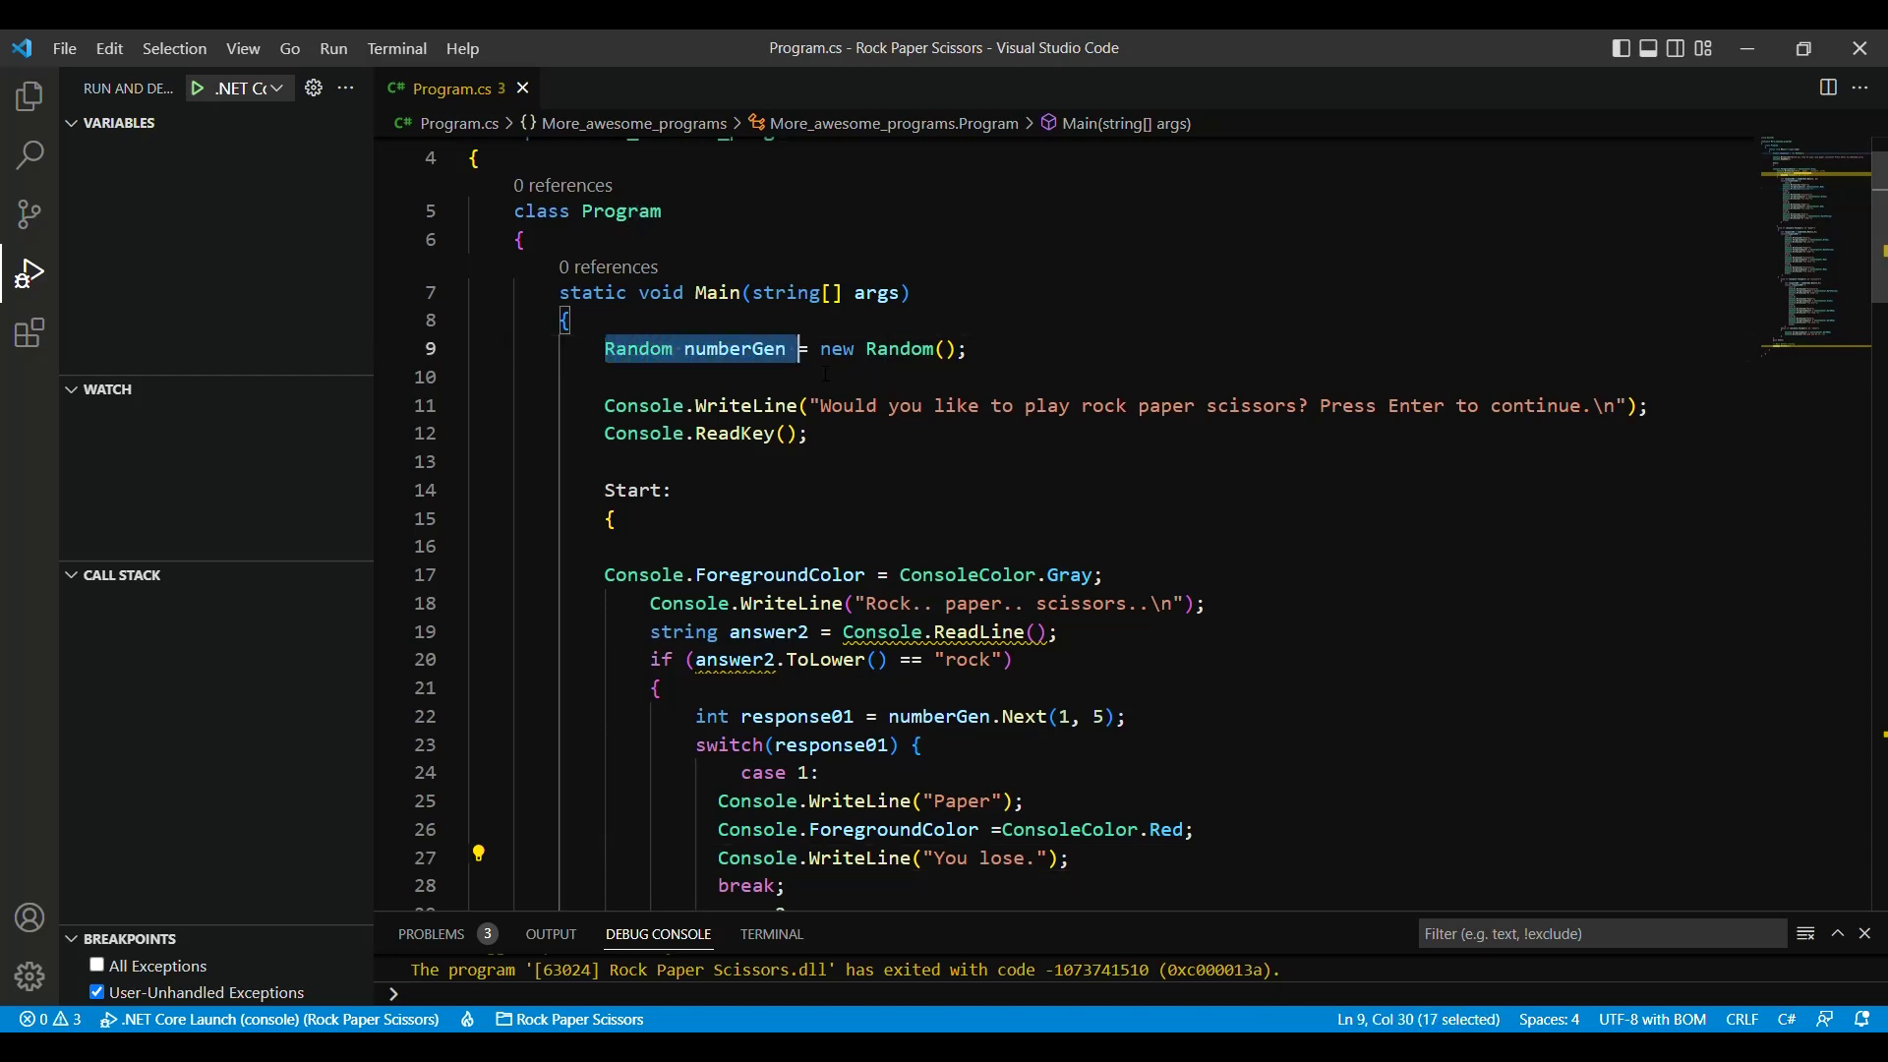
left_click(977, 349)
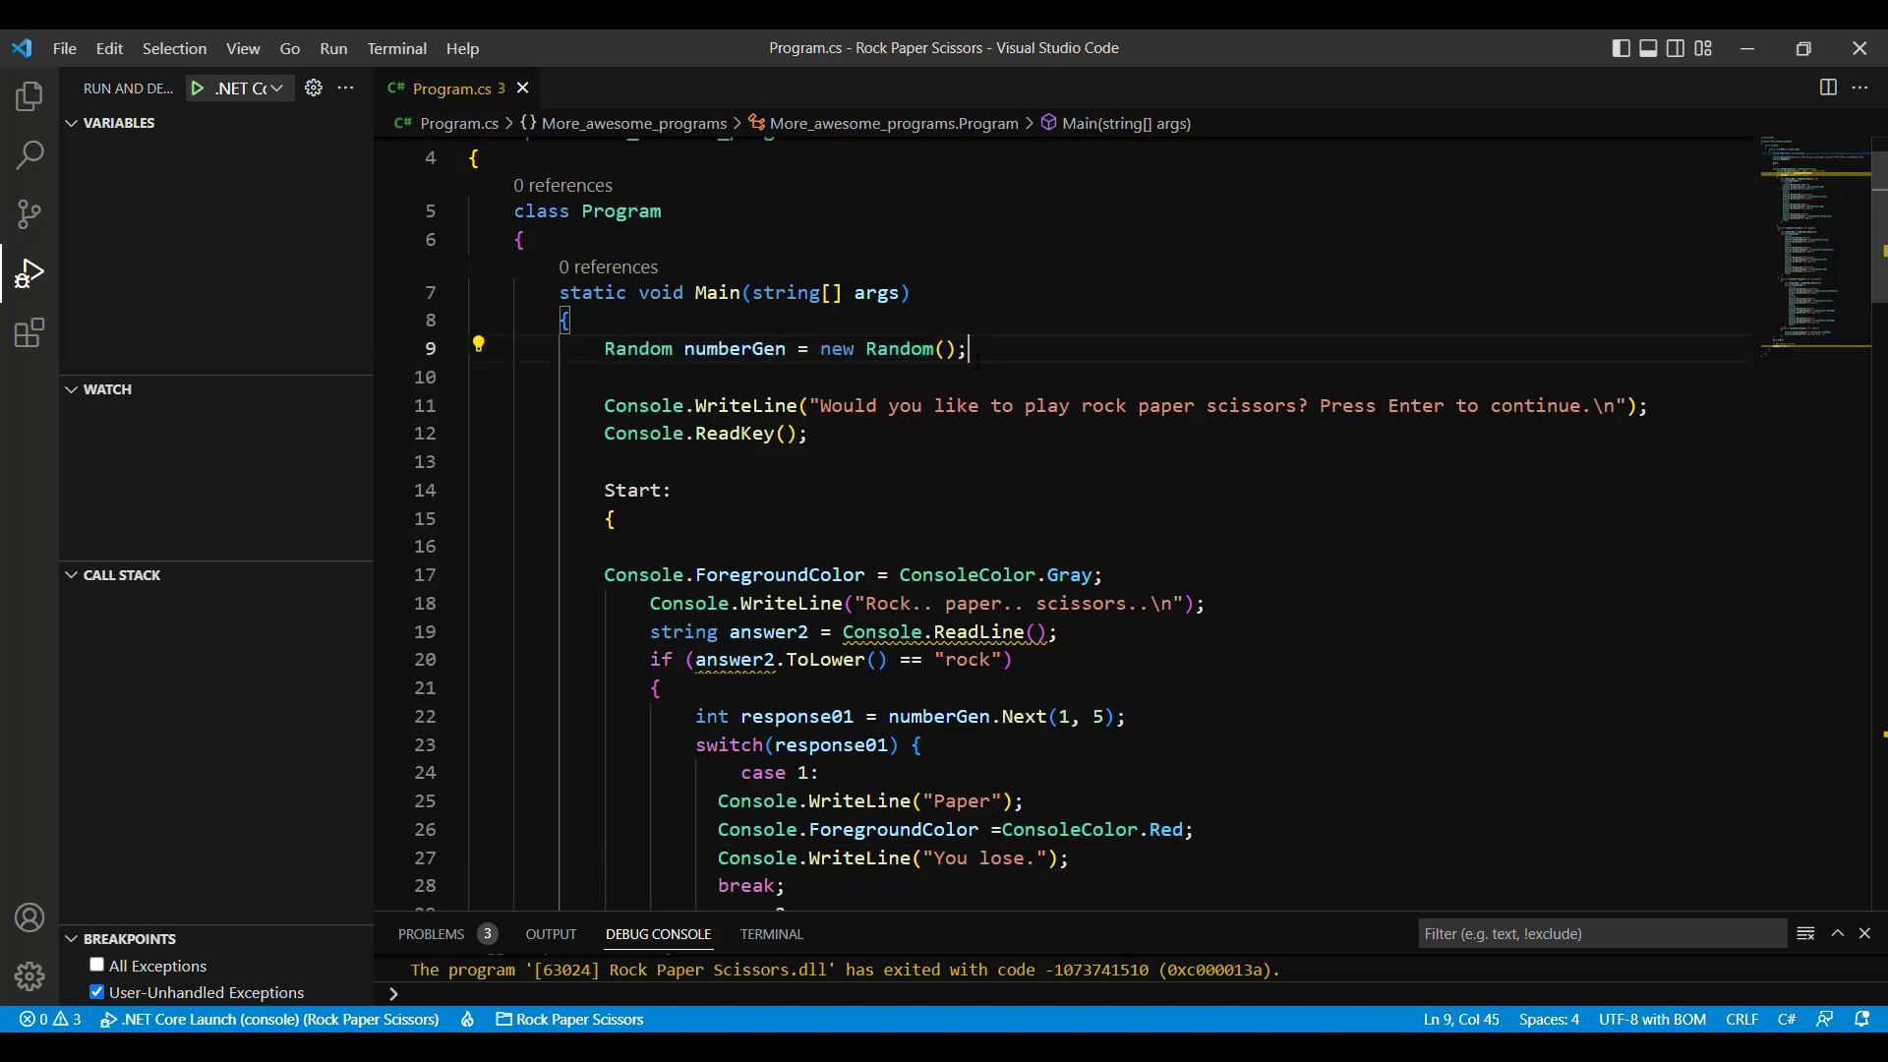
scroll(973, 444, "down", 1)
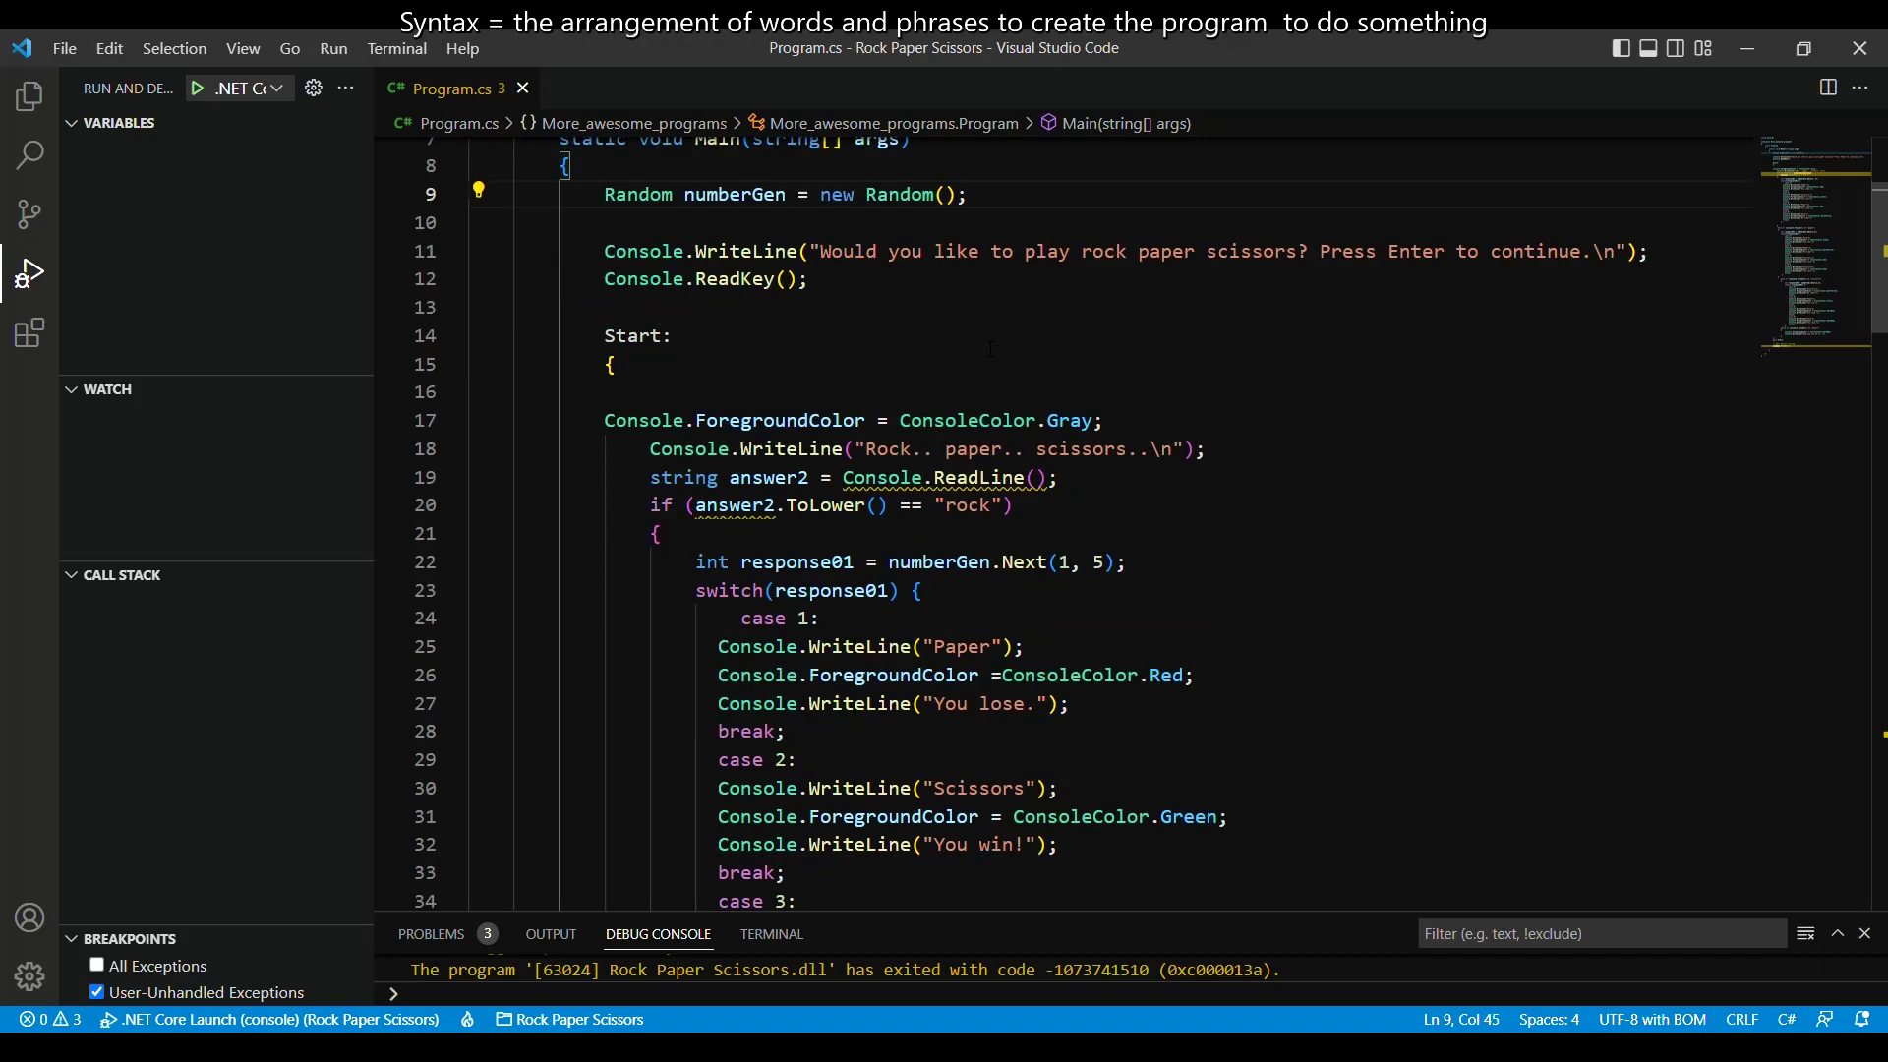
scroll(973, 443, "up", 1)
scroll(973, 443, "up", 1)
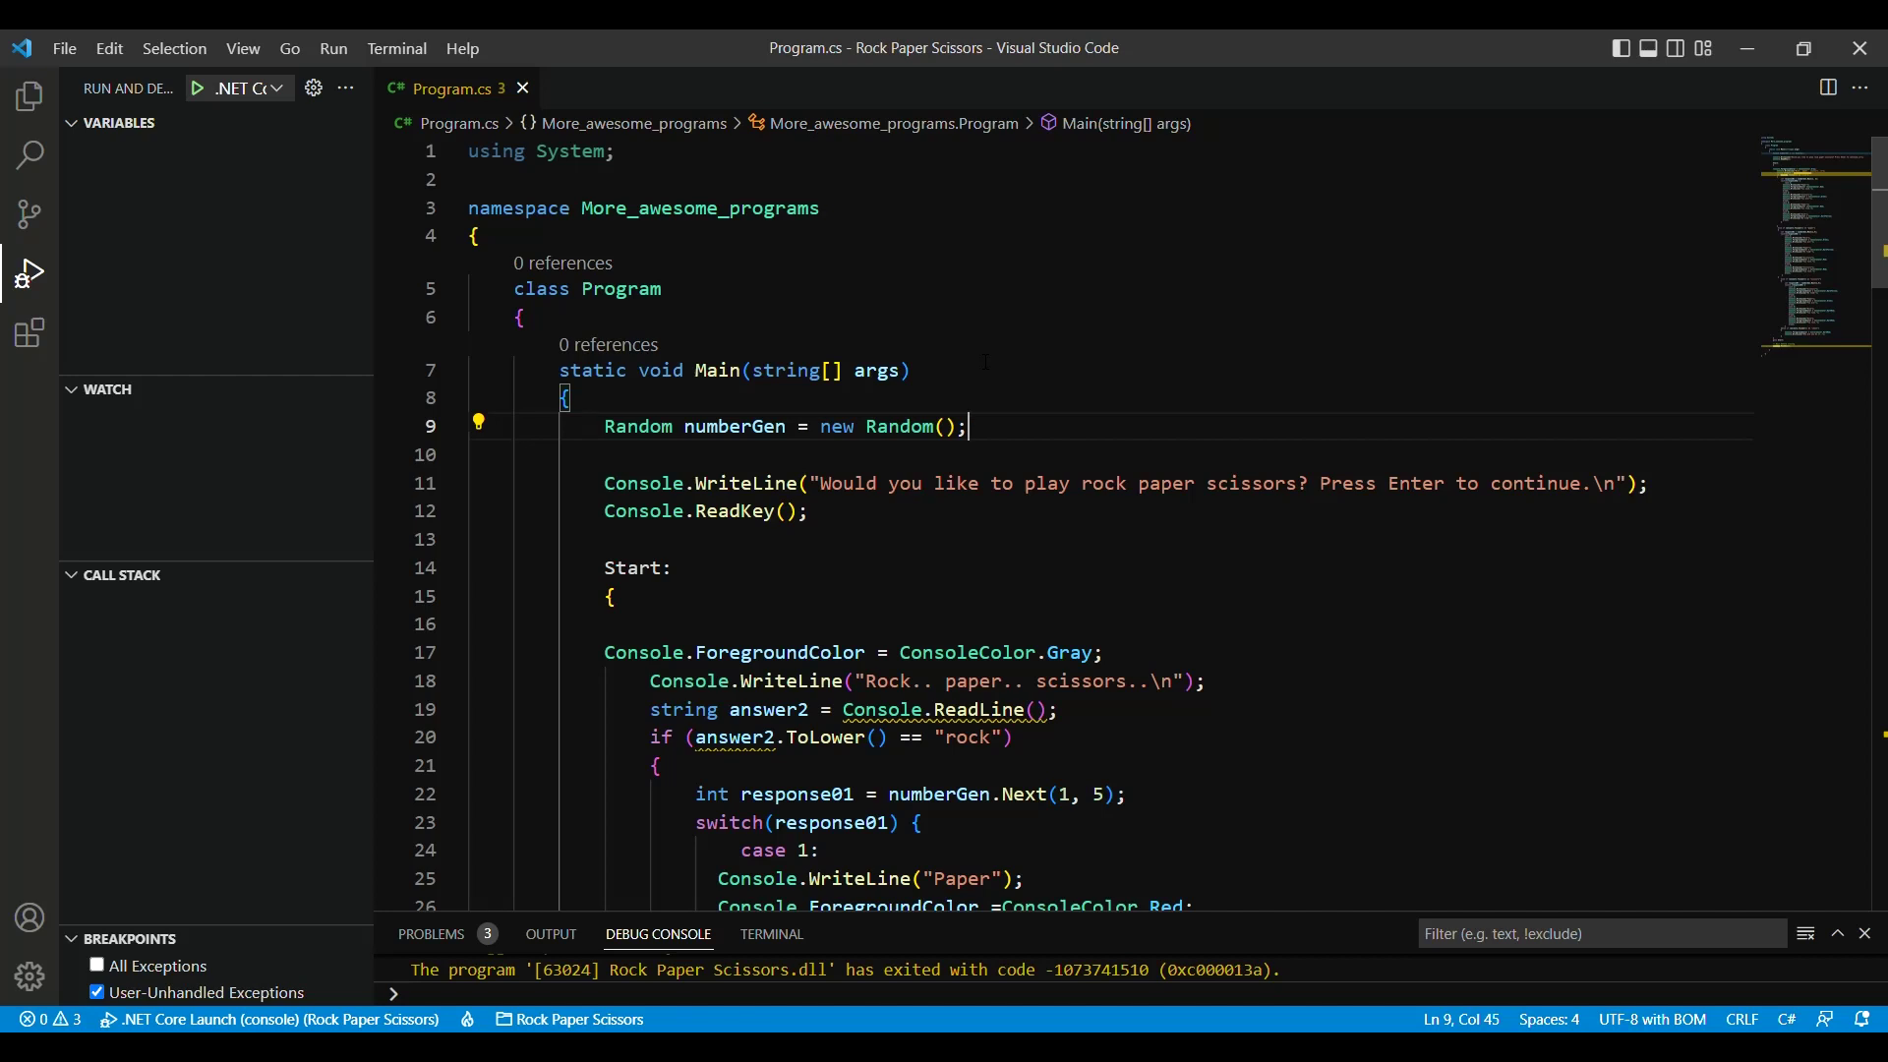
left_click_drag(605, 427, 938, 425)
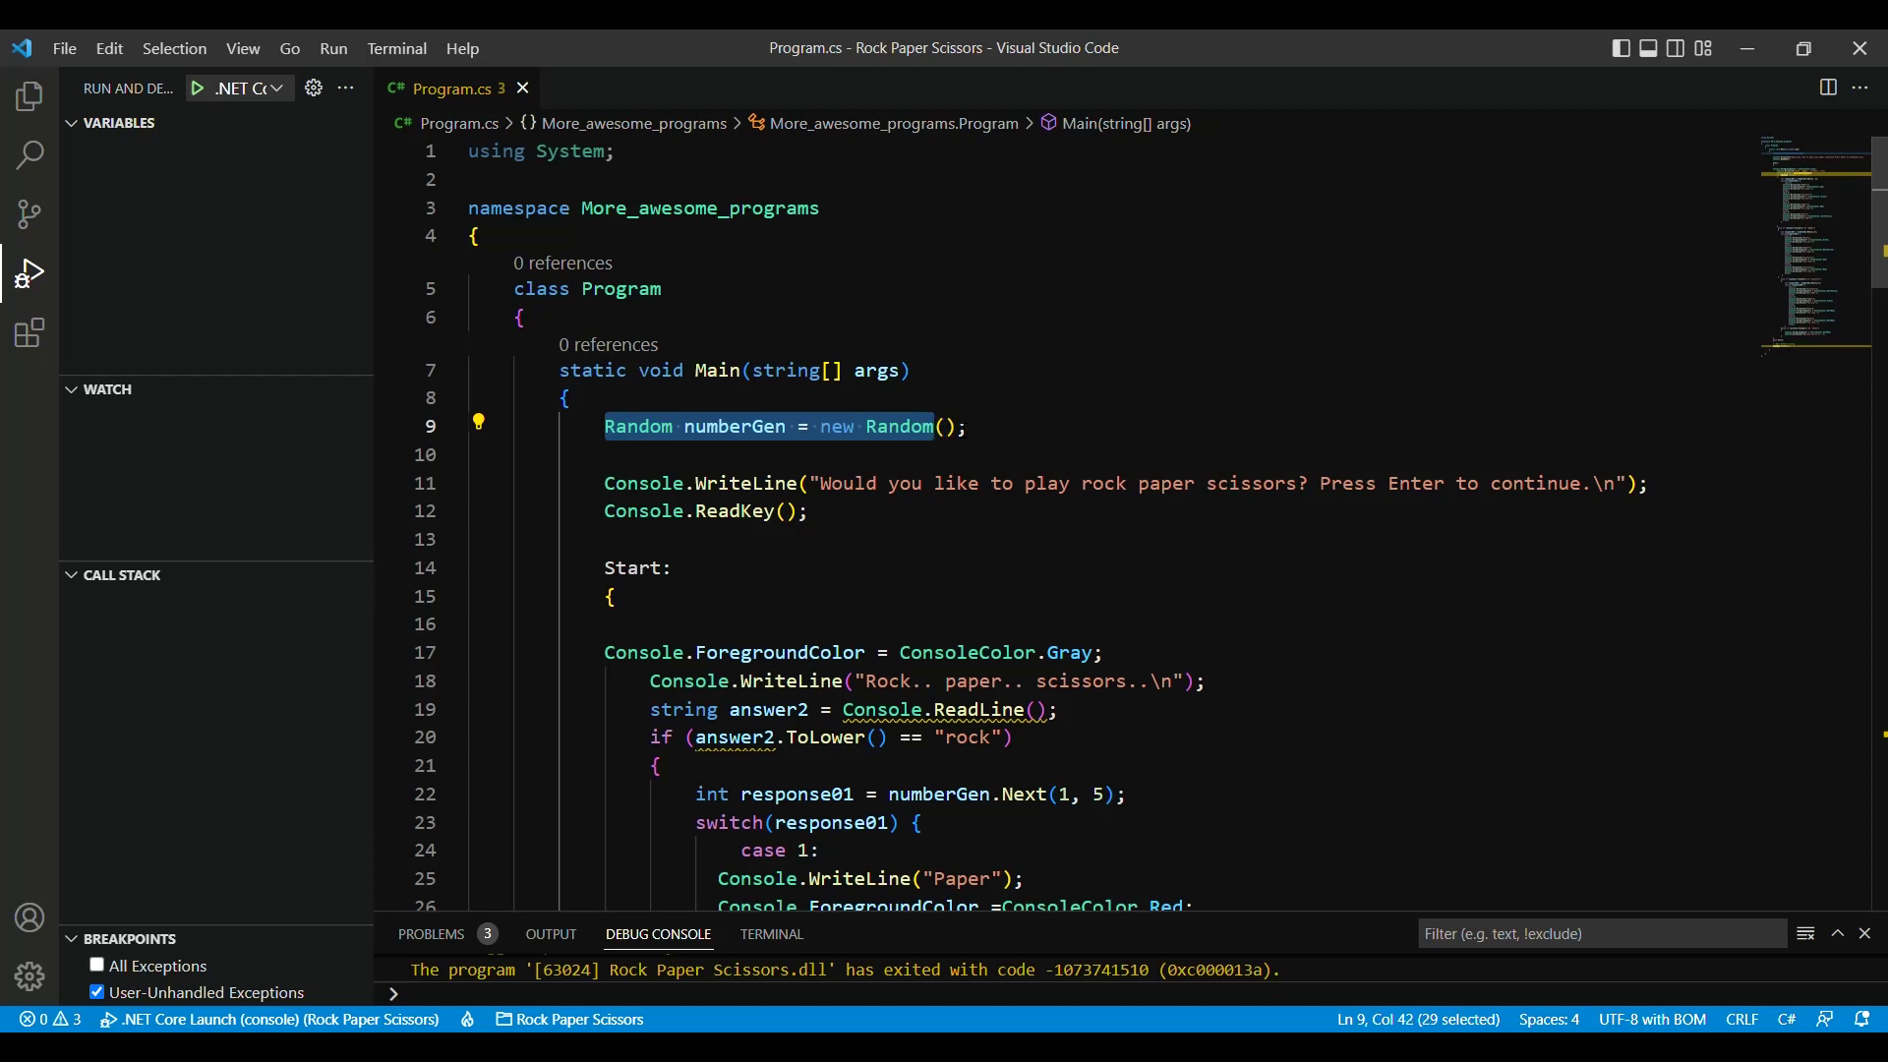
left_click(1006, 426)
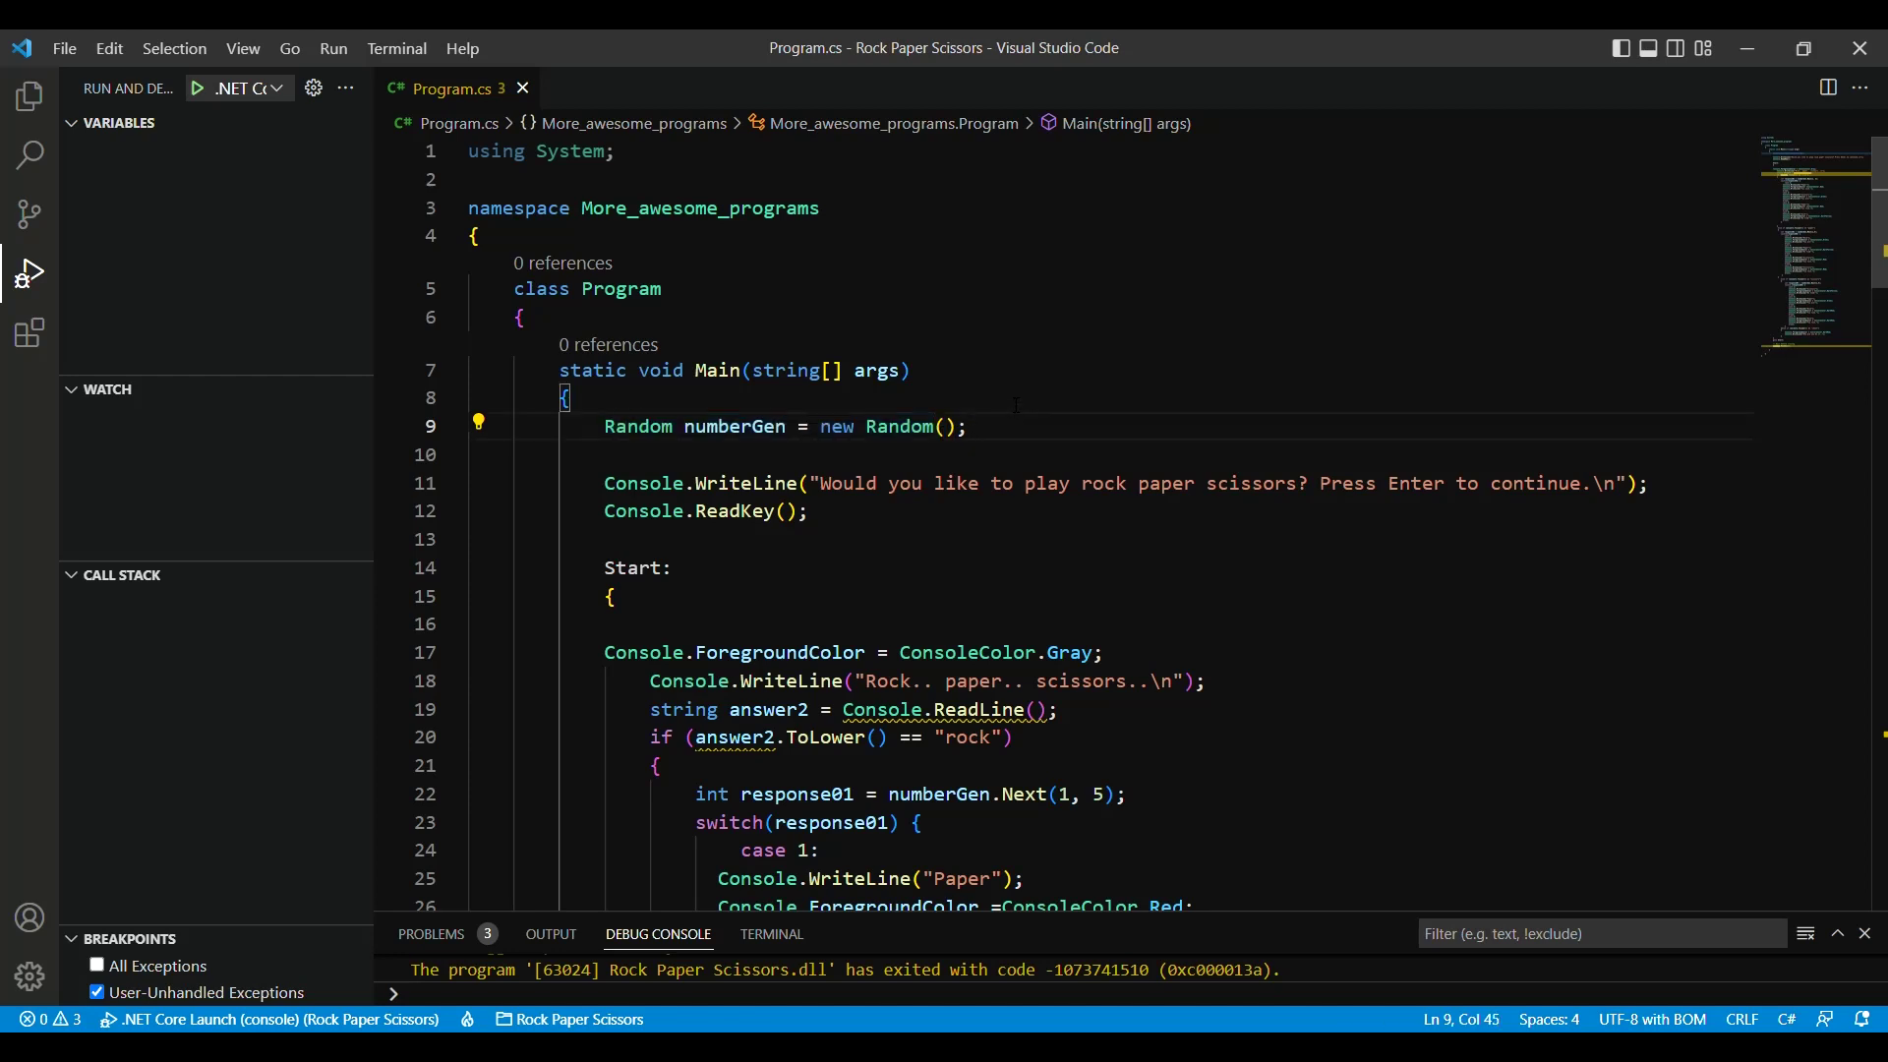
left_click_drag(821, 481, 1302, 482)
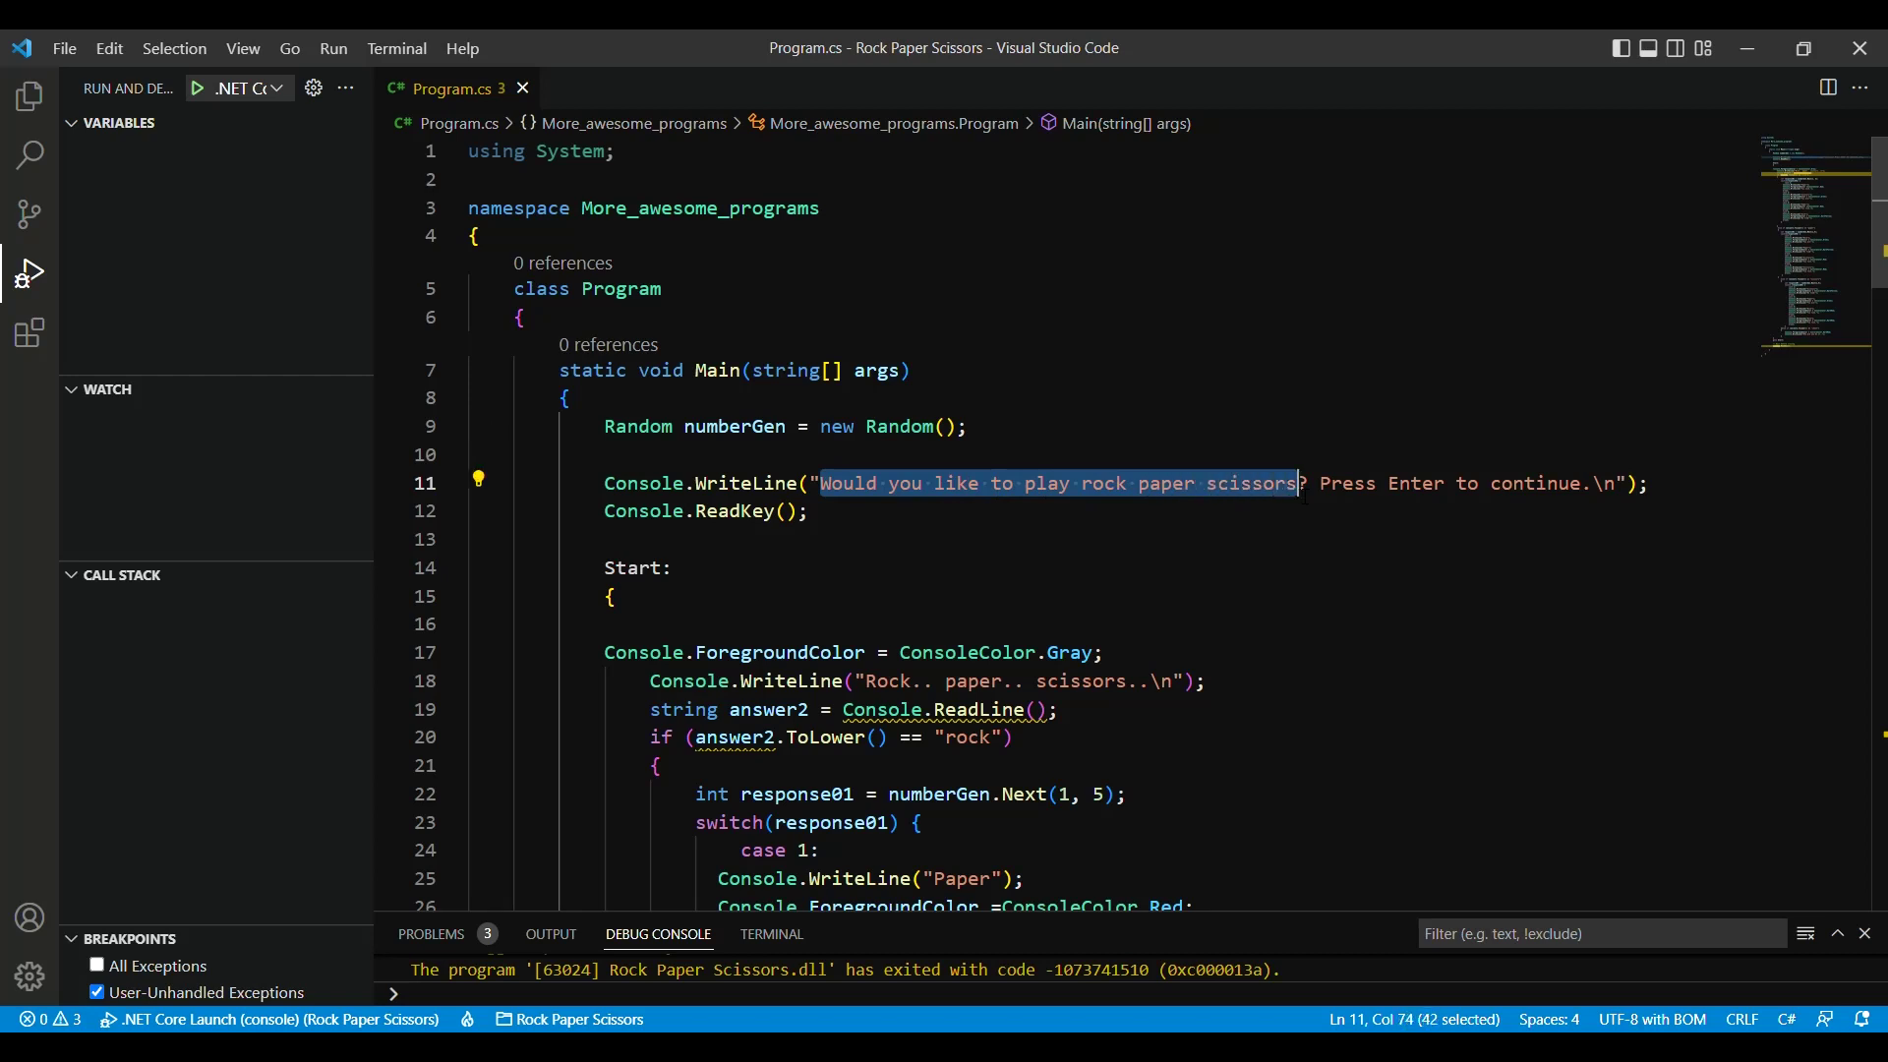
left_click_drag(606, 427, 958, 426)
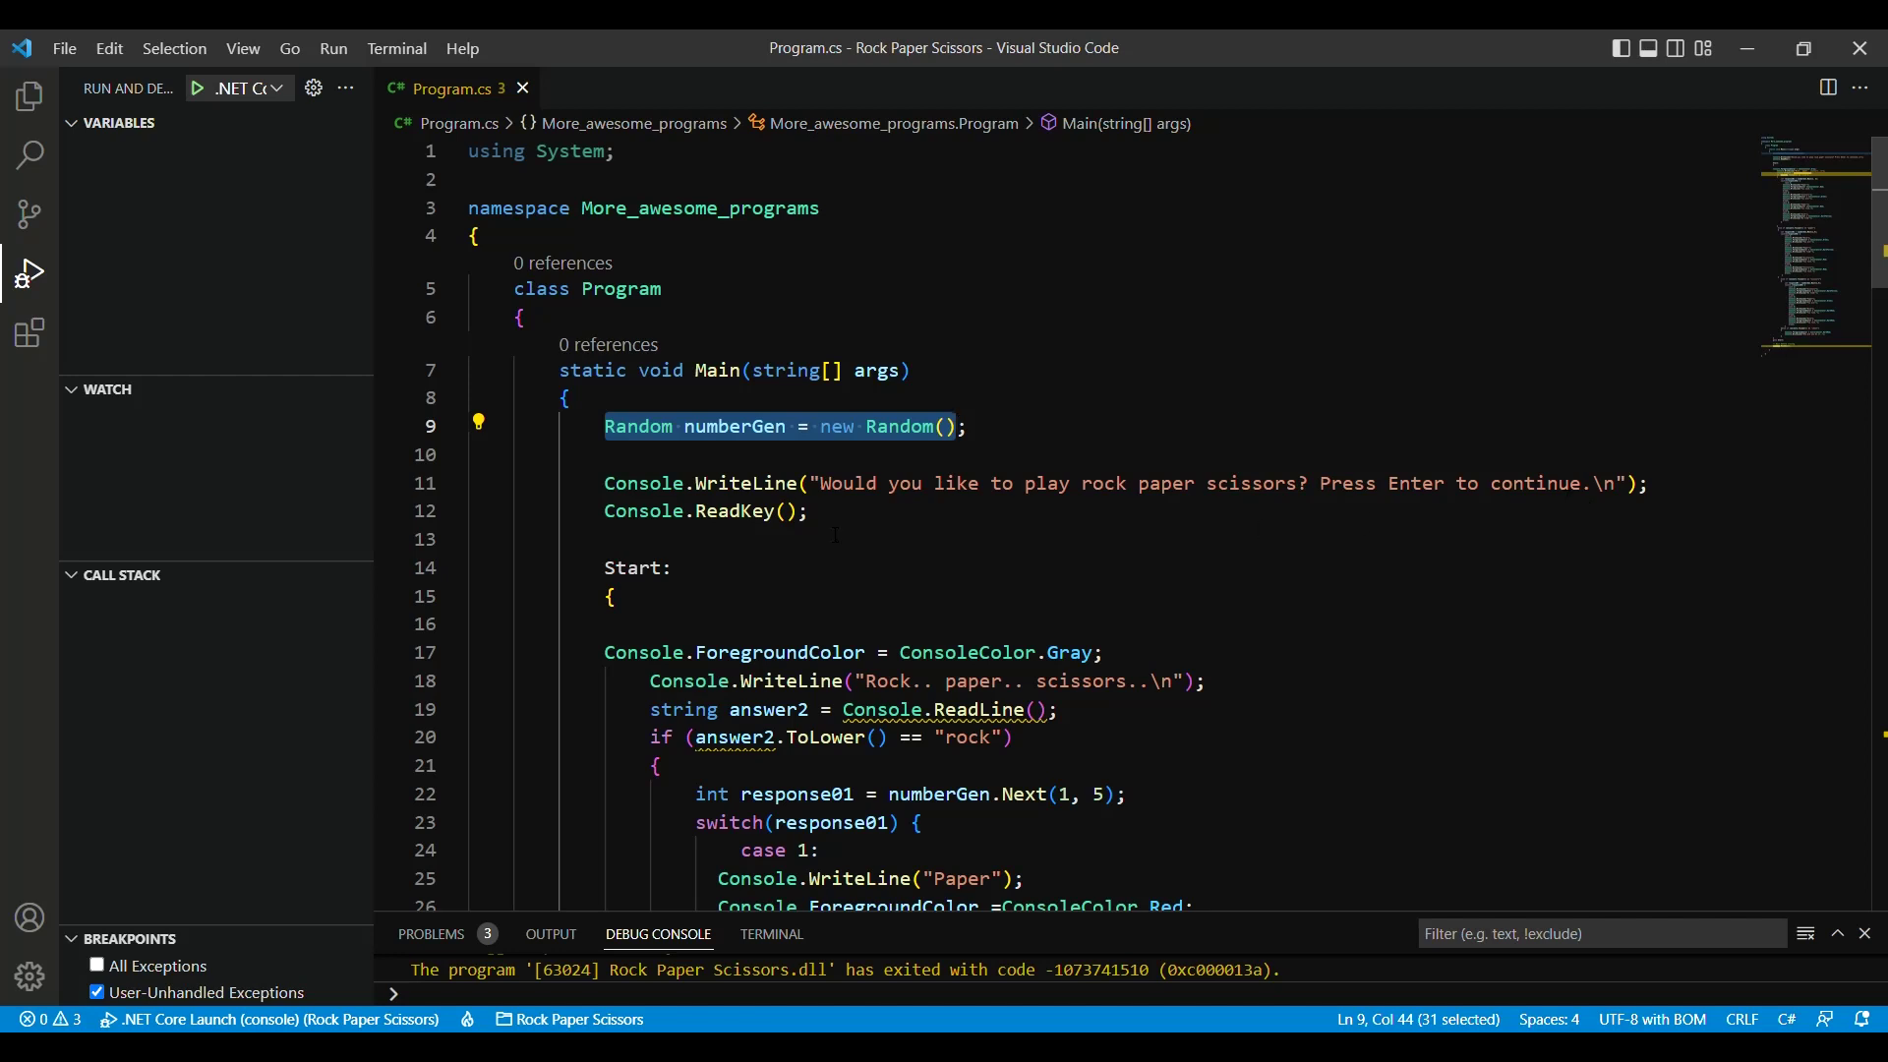
Explain Console.ReadKey(), the Start label, gray text colour and the 'Rock.. paper.. scissors..' prompt
left_click_drag(605, 511, 808, 510)
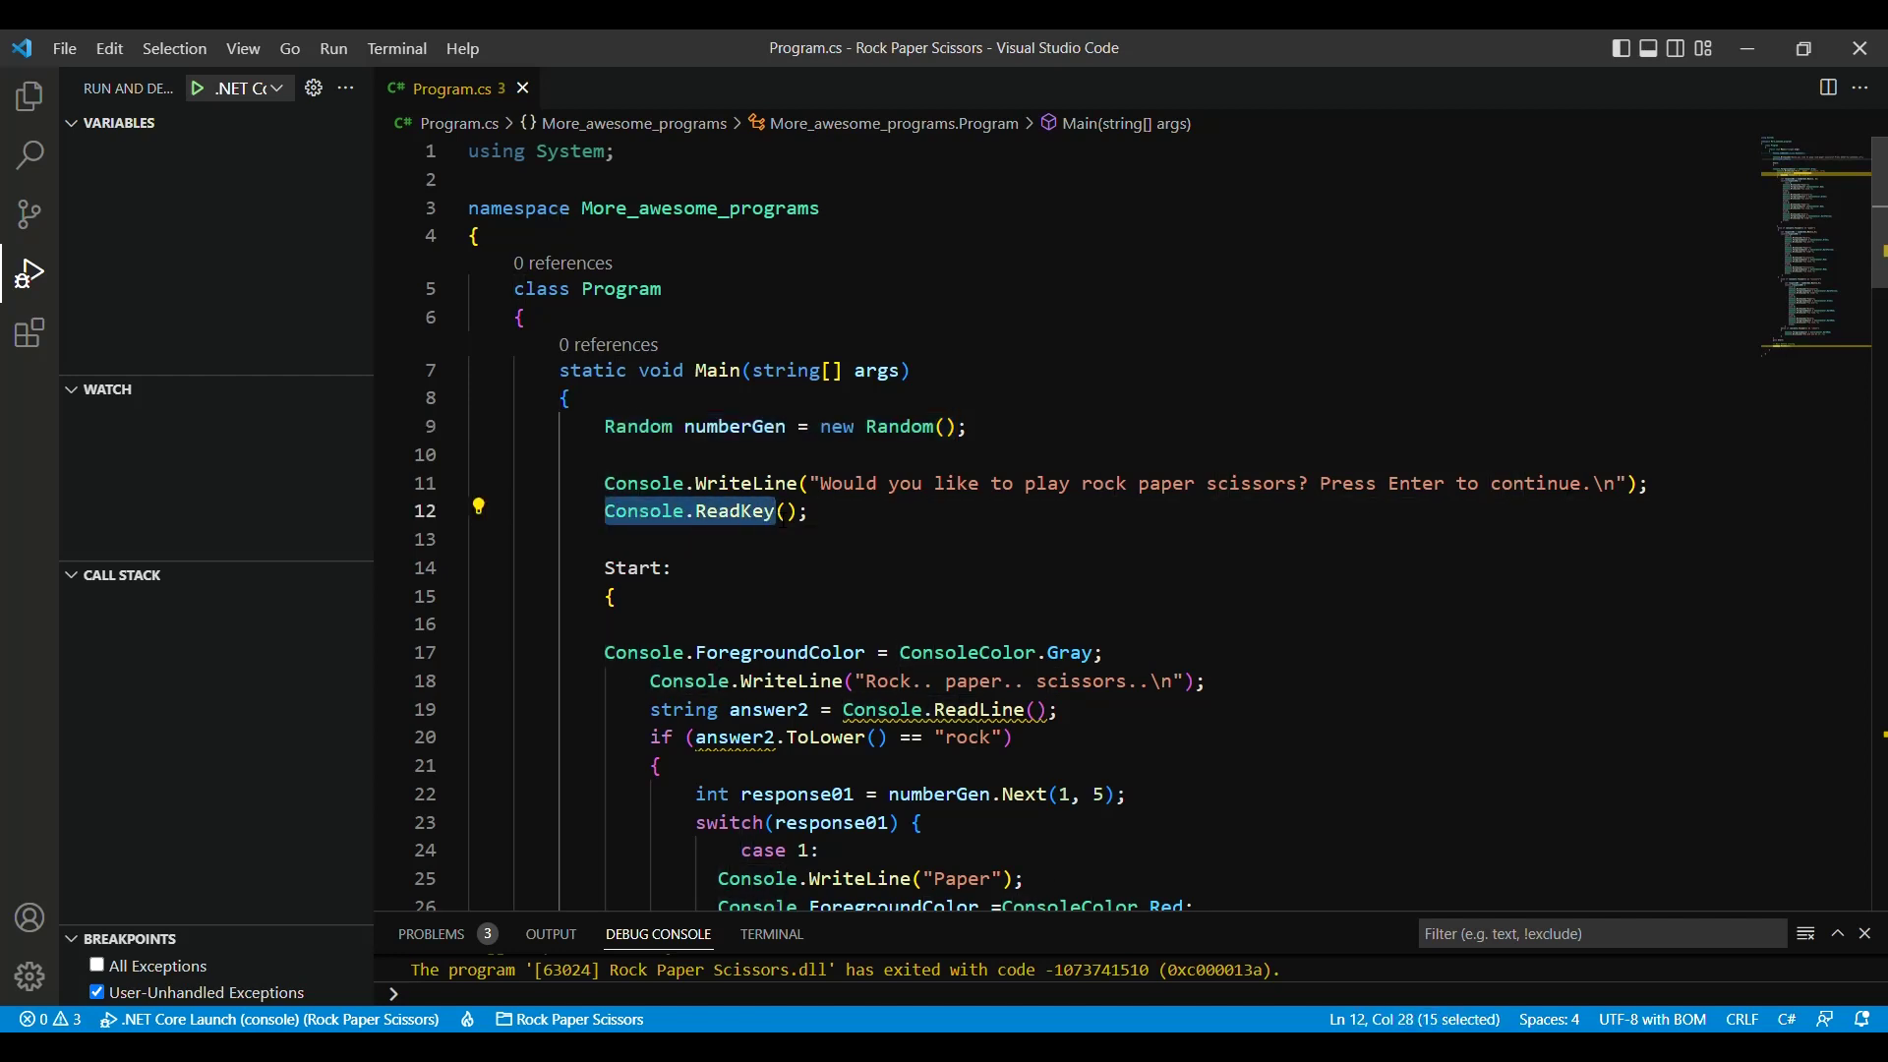
left_click(831, 520)
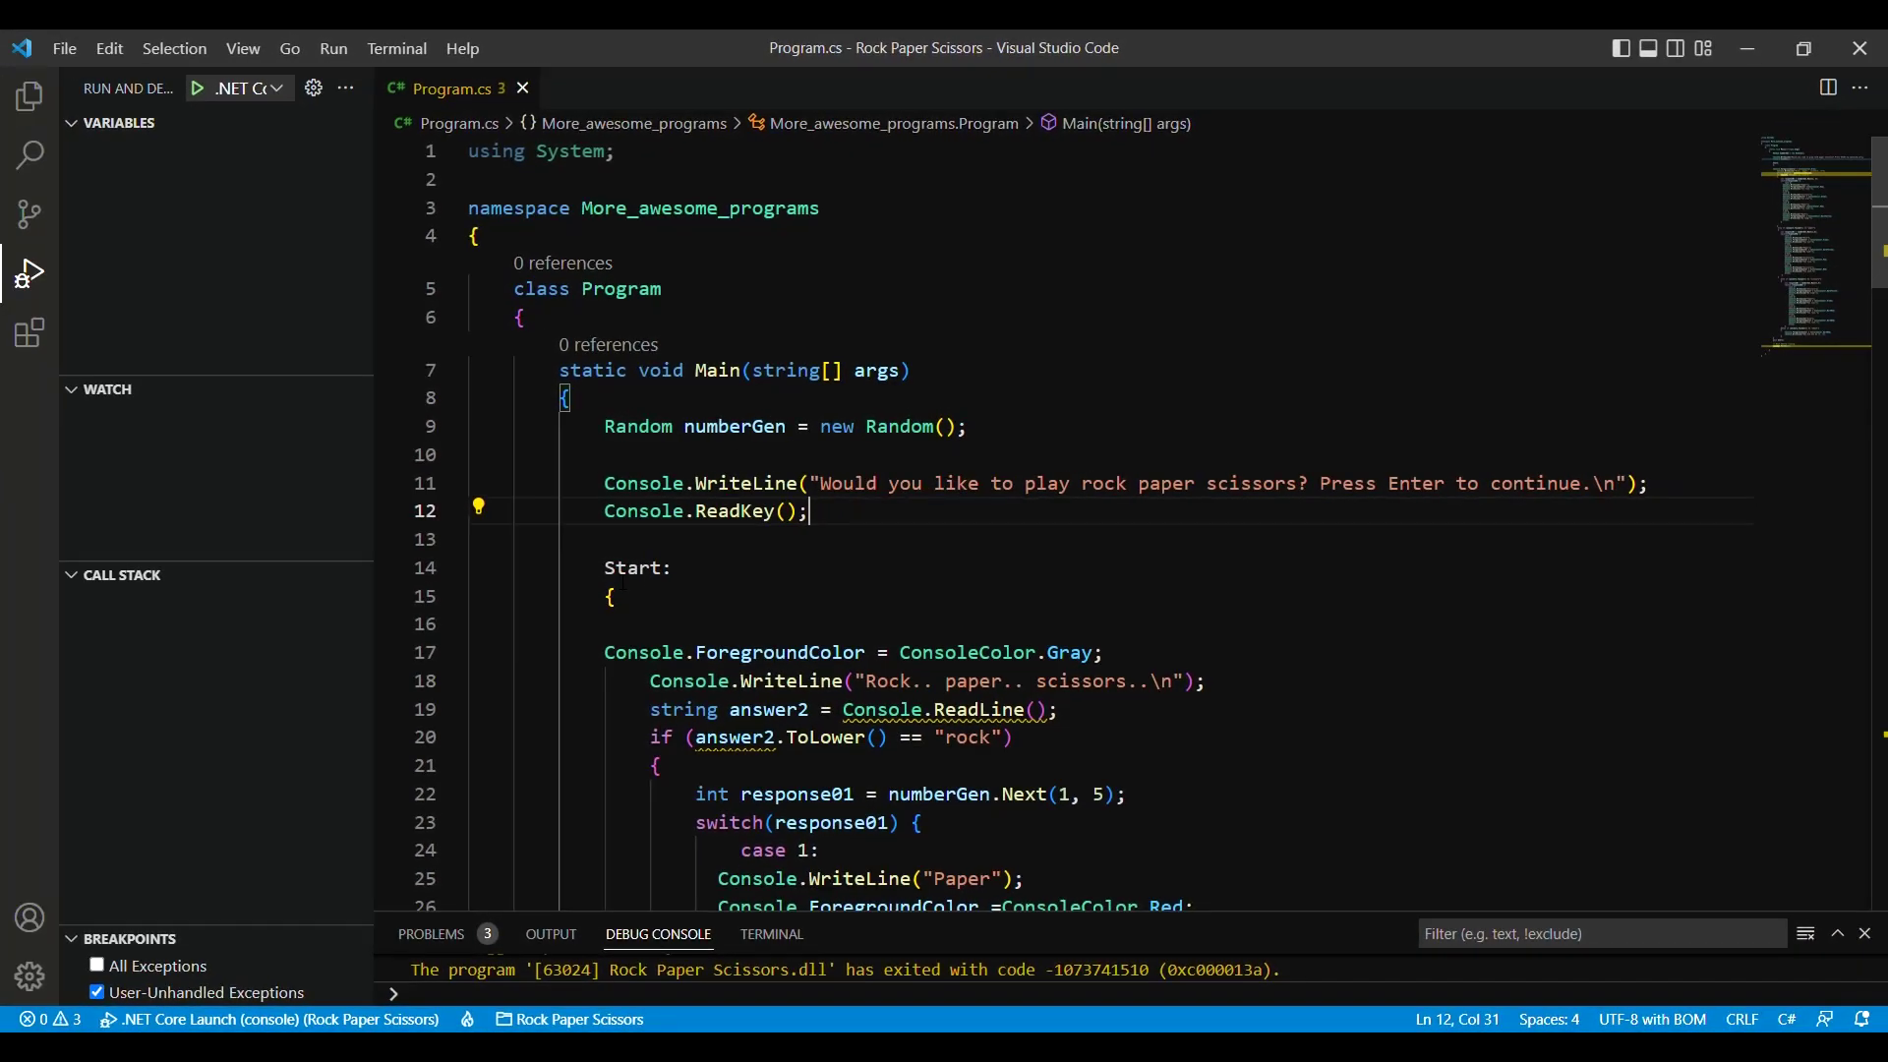
scroll(709, 539, "down", 1)
left_click(604, 491)
left_click_drag(604, 490, 619, 518)
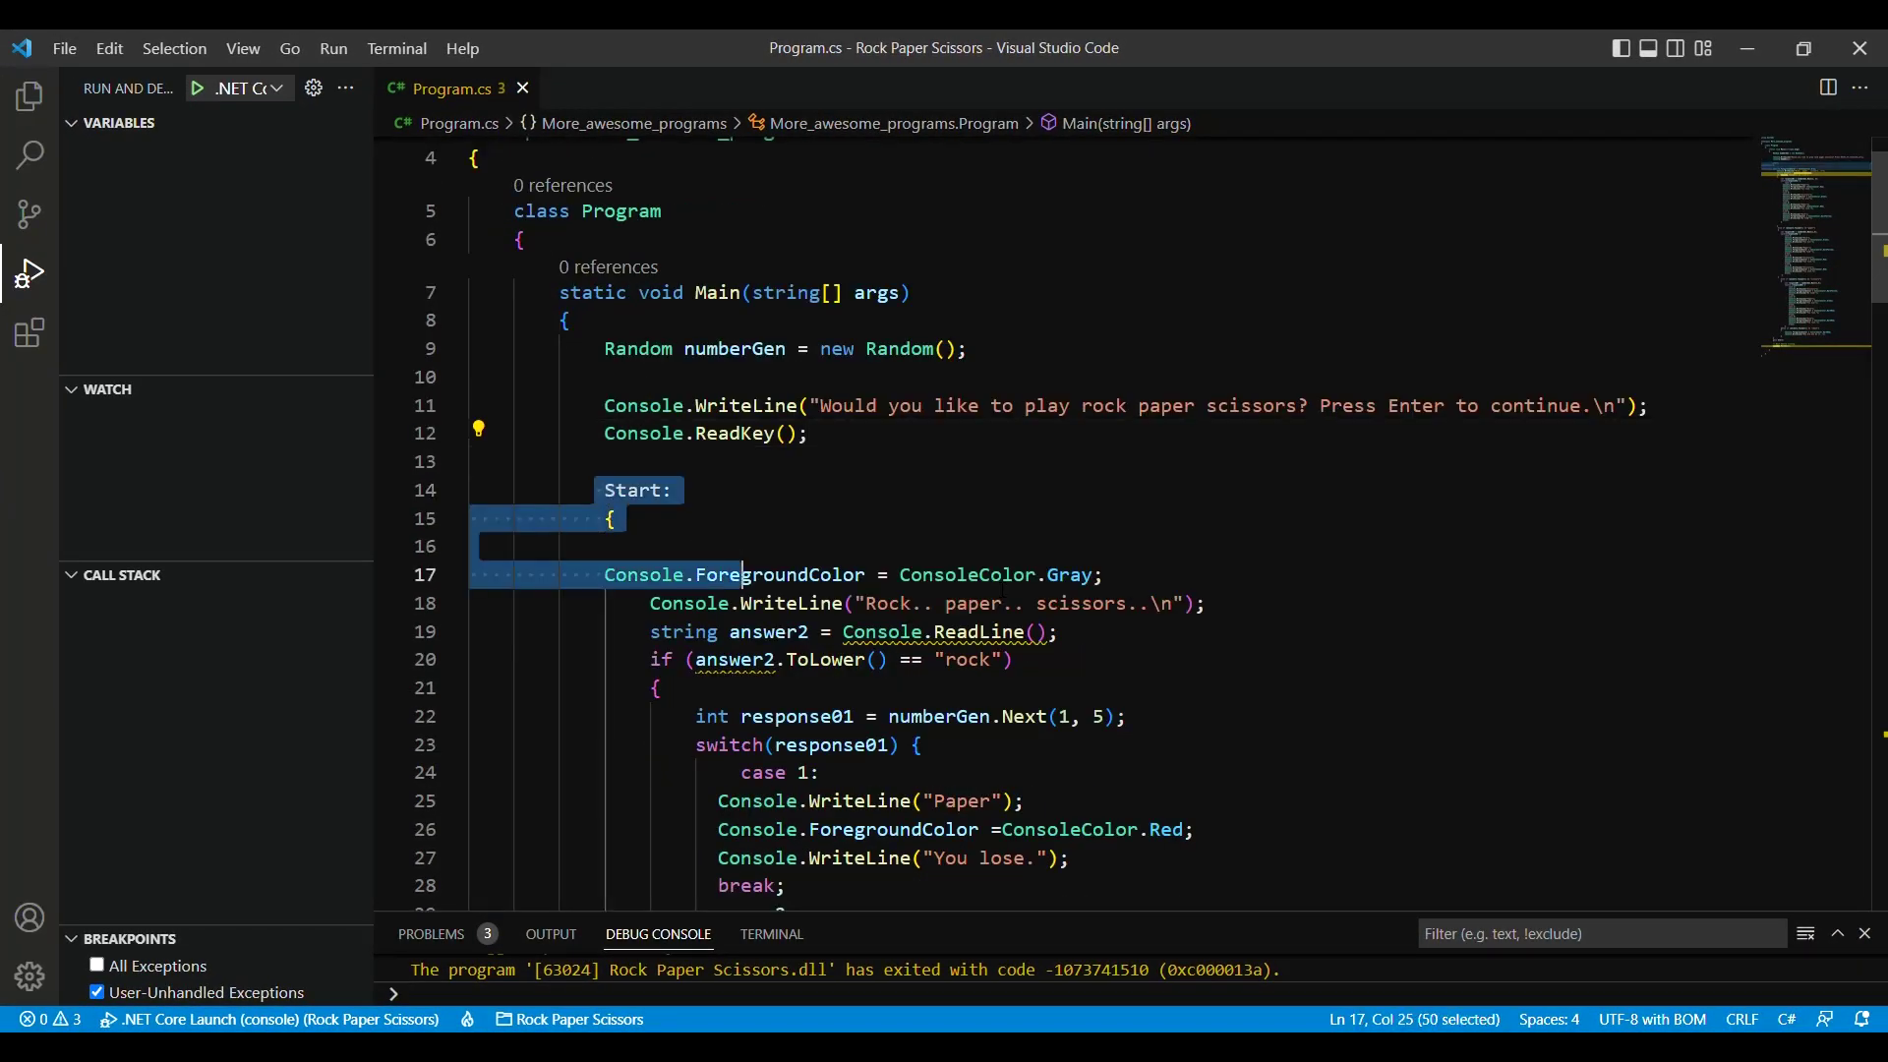
left_click(1121, 574)
left_click_drag(864, 602, 1152, 604)
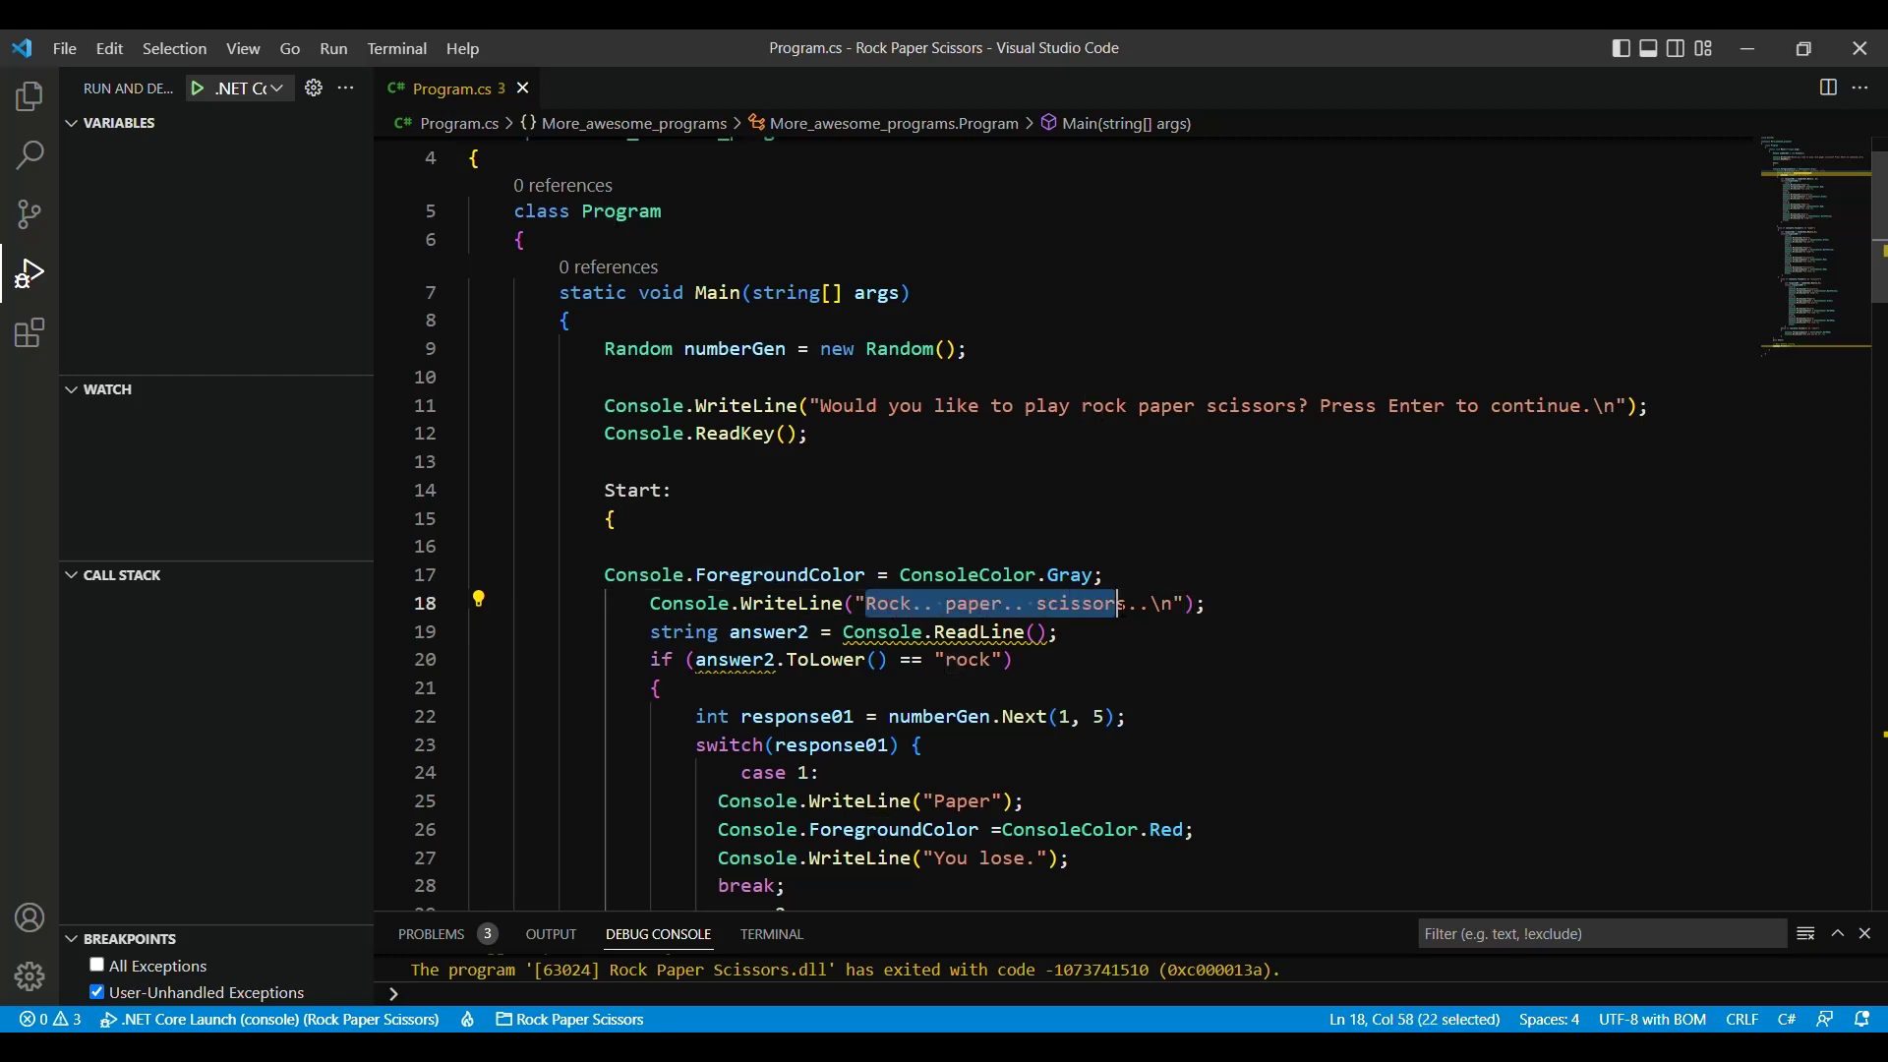
left_click(1224, 604)
scroll(943, 590, "down", 1)
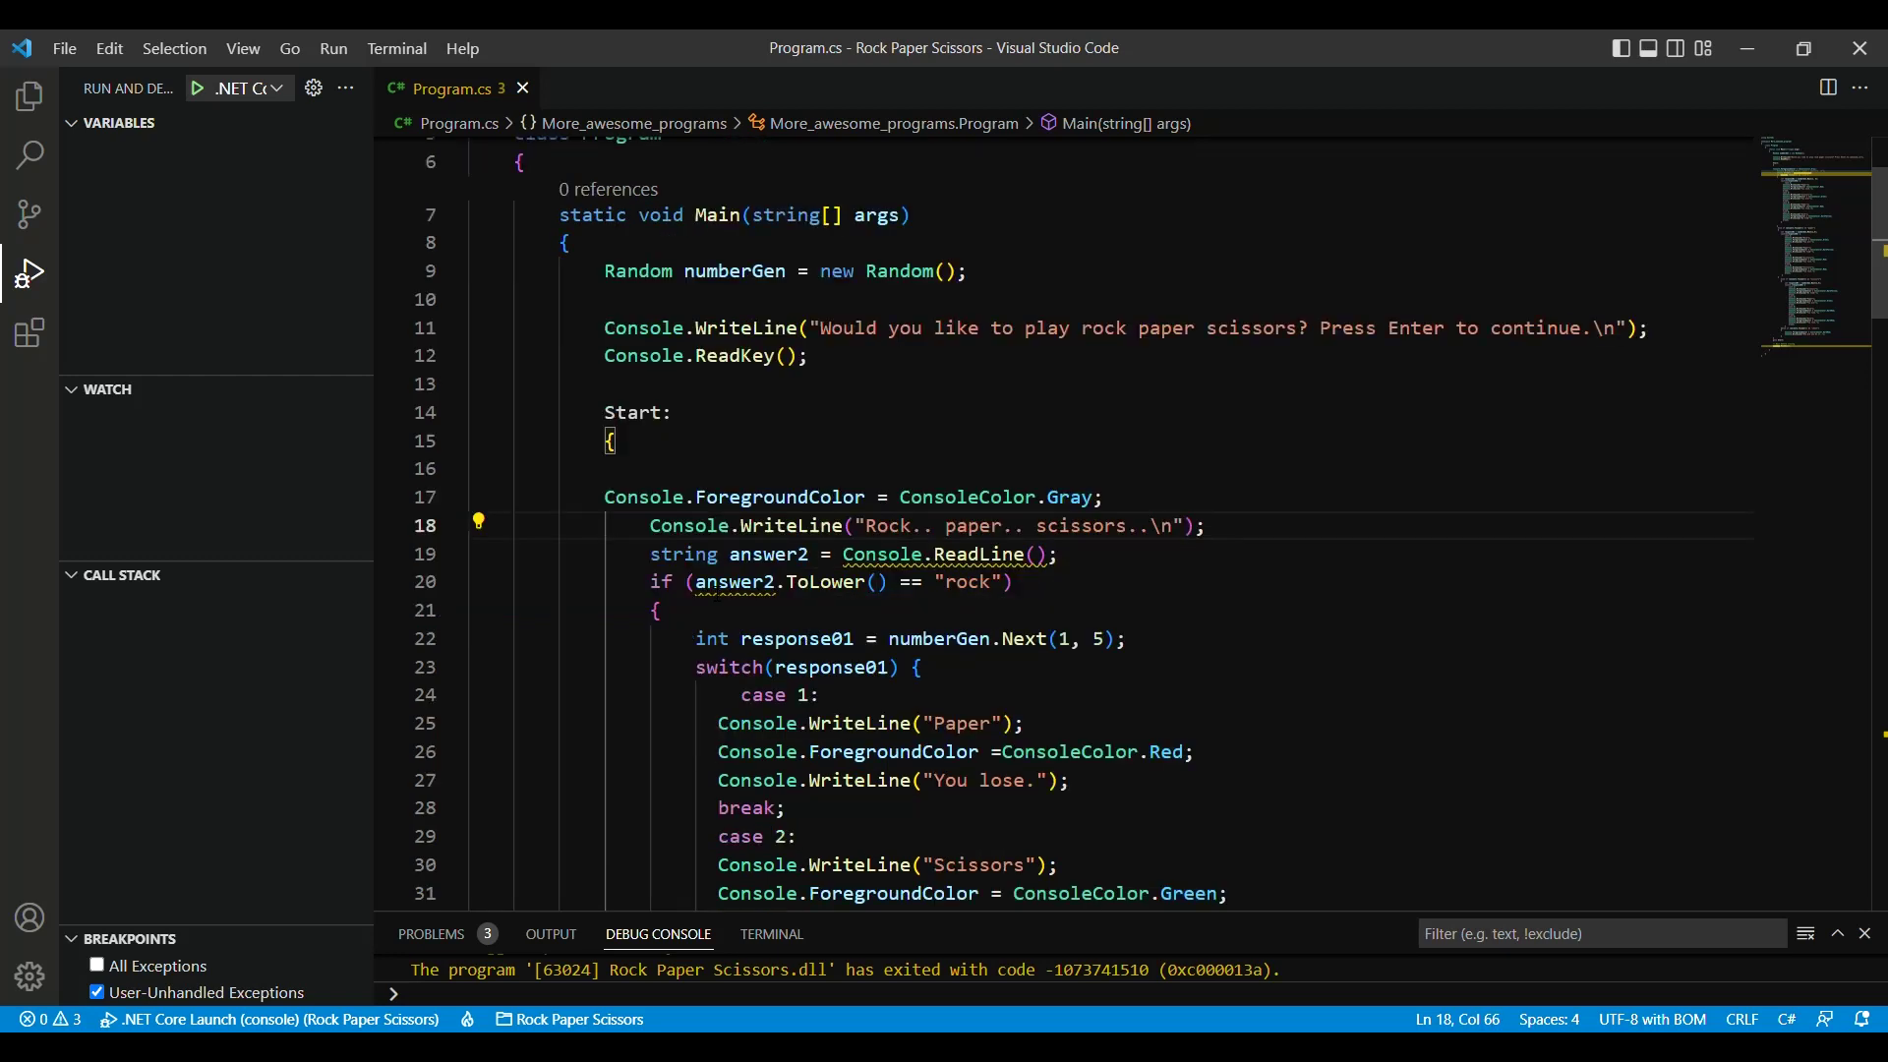
left_click_drag(693, 582, 1016, 581)
Explain the 'rock' comparison and the red lose, green win and DarkYellow tie outcomes
key("Right")
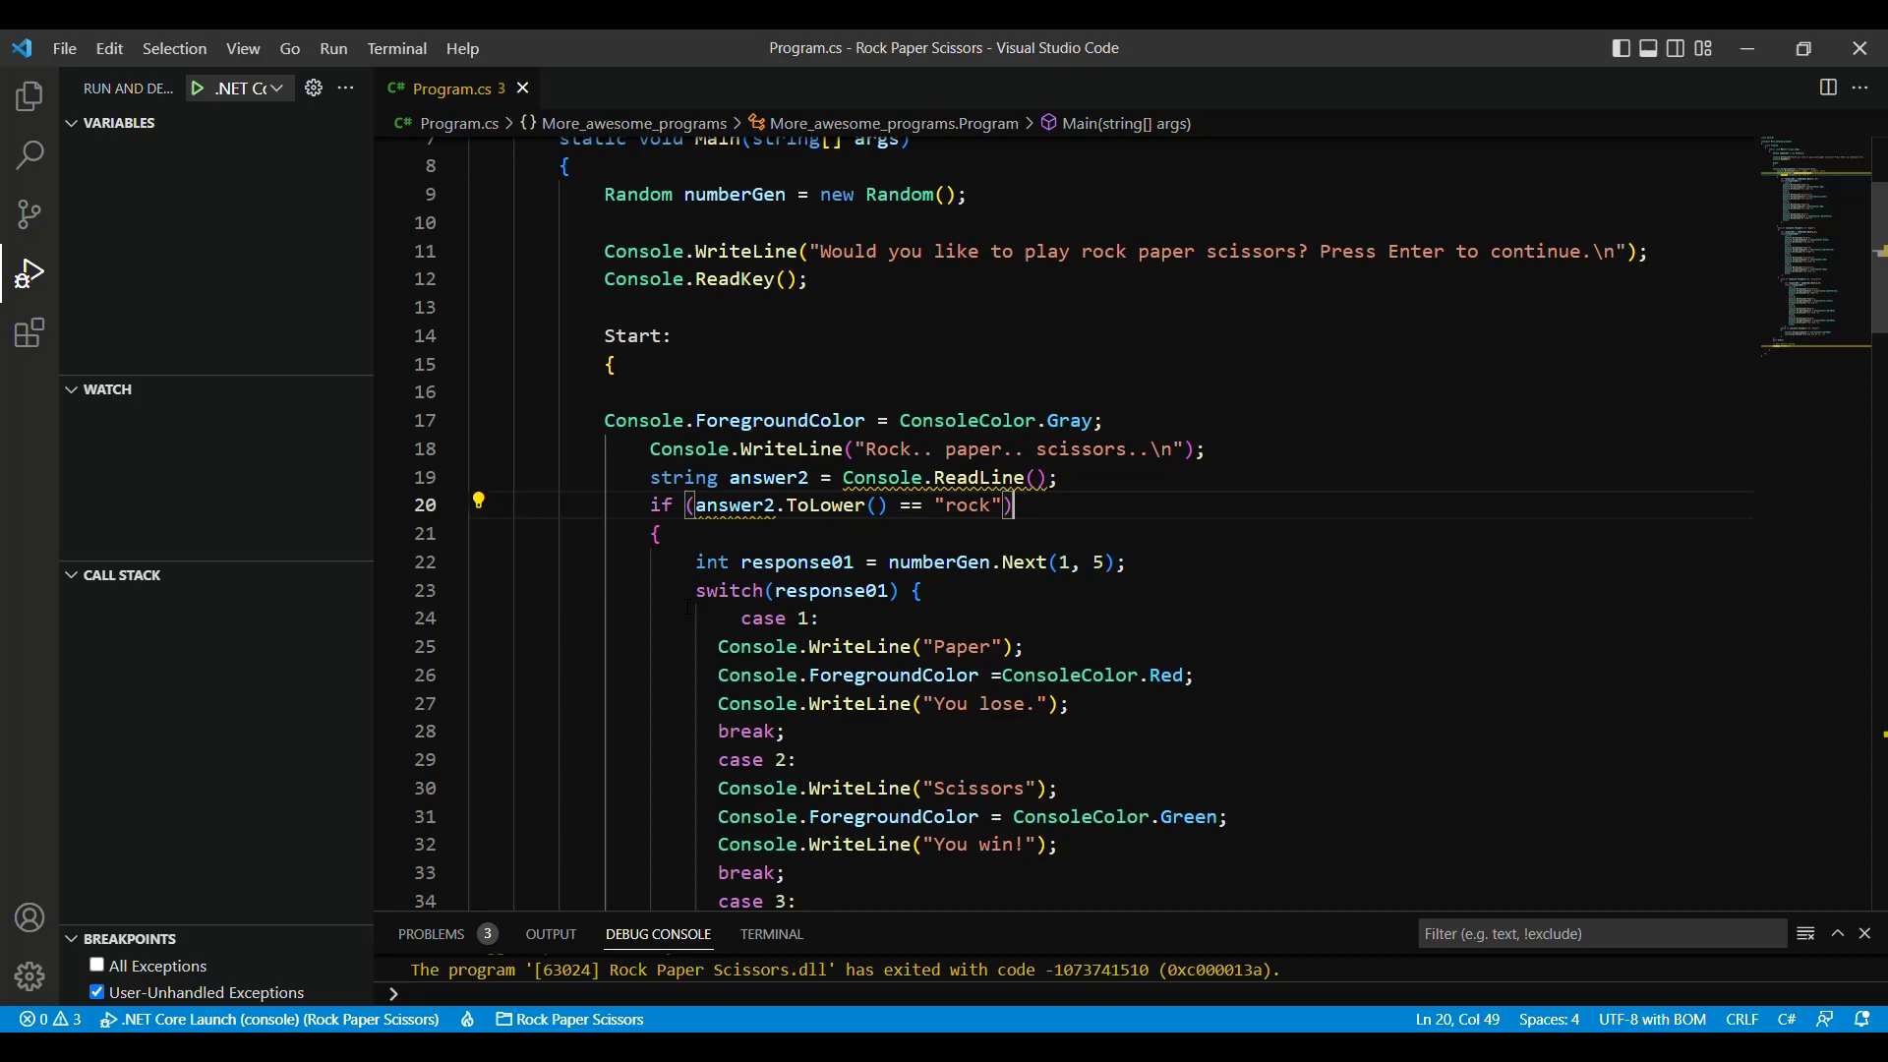
scroll(1033, 590, "down", 2)
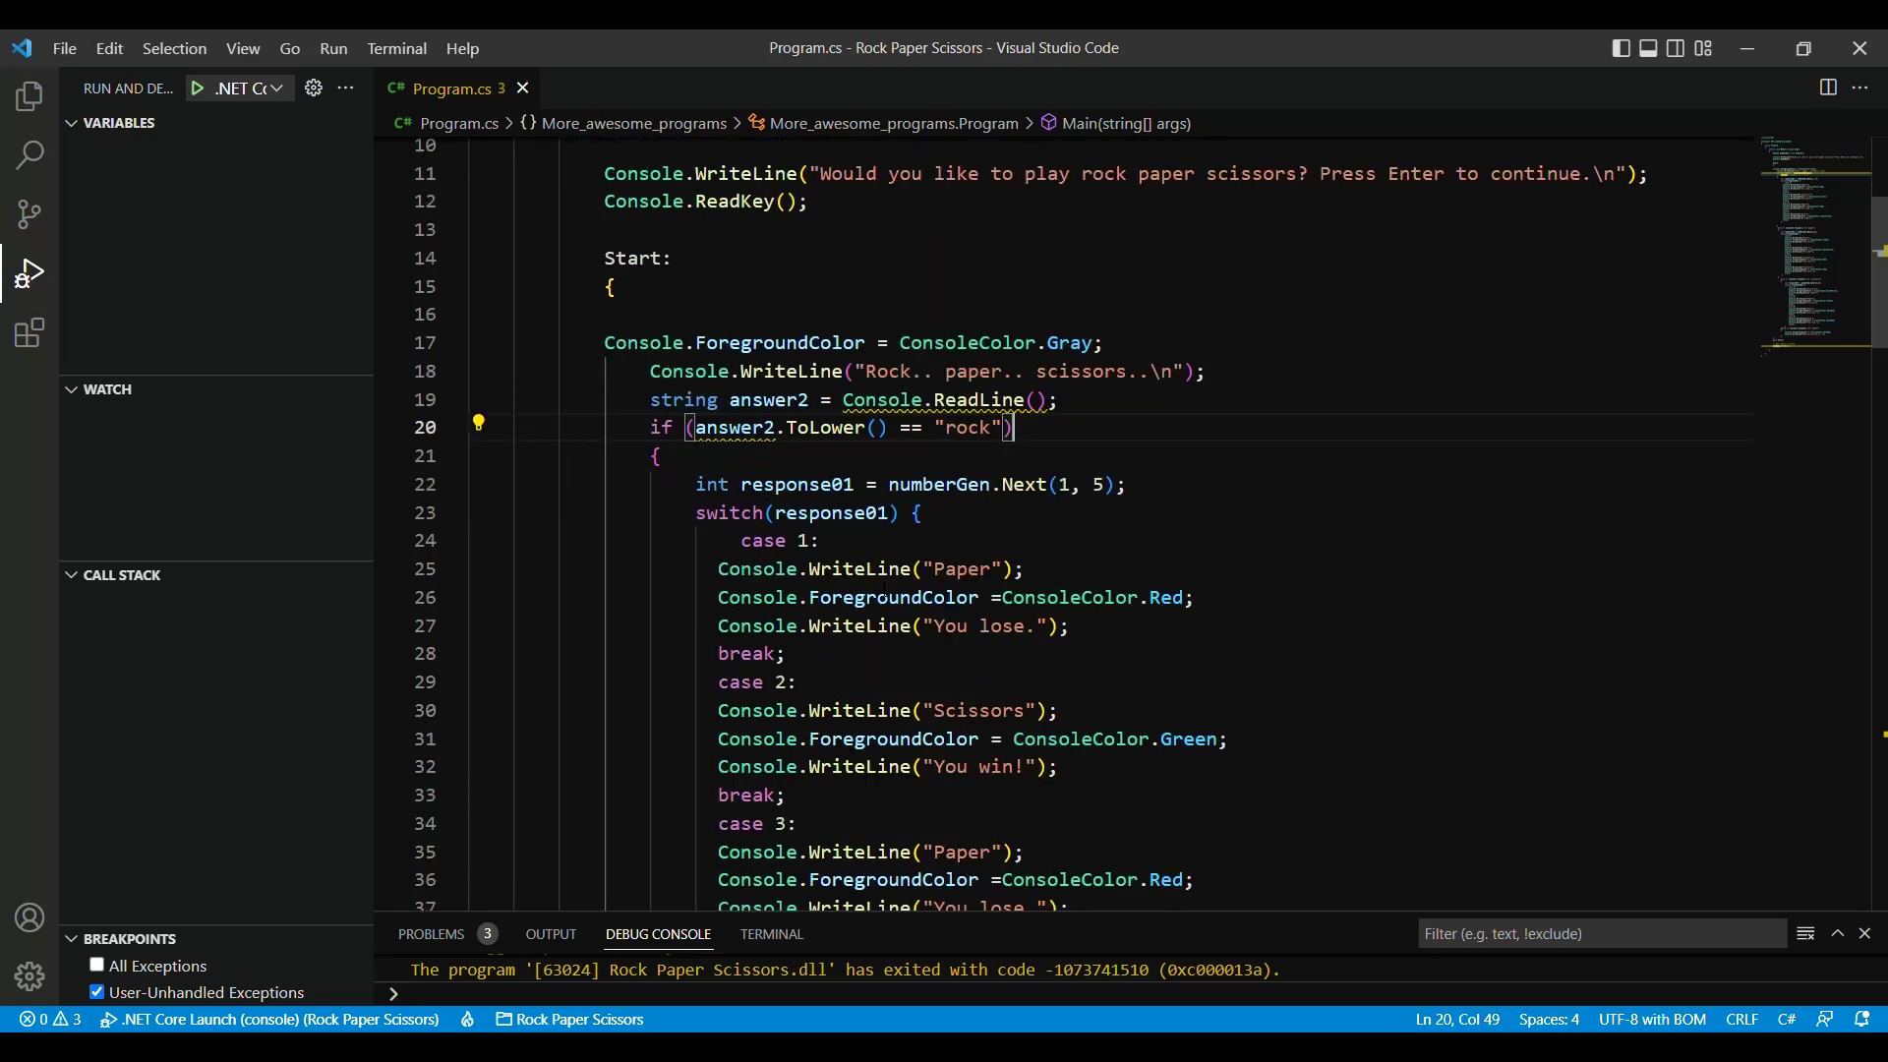
scroll(901, 547, "down", 1)
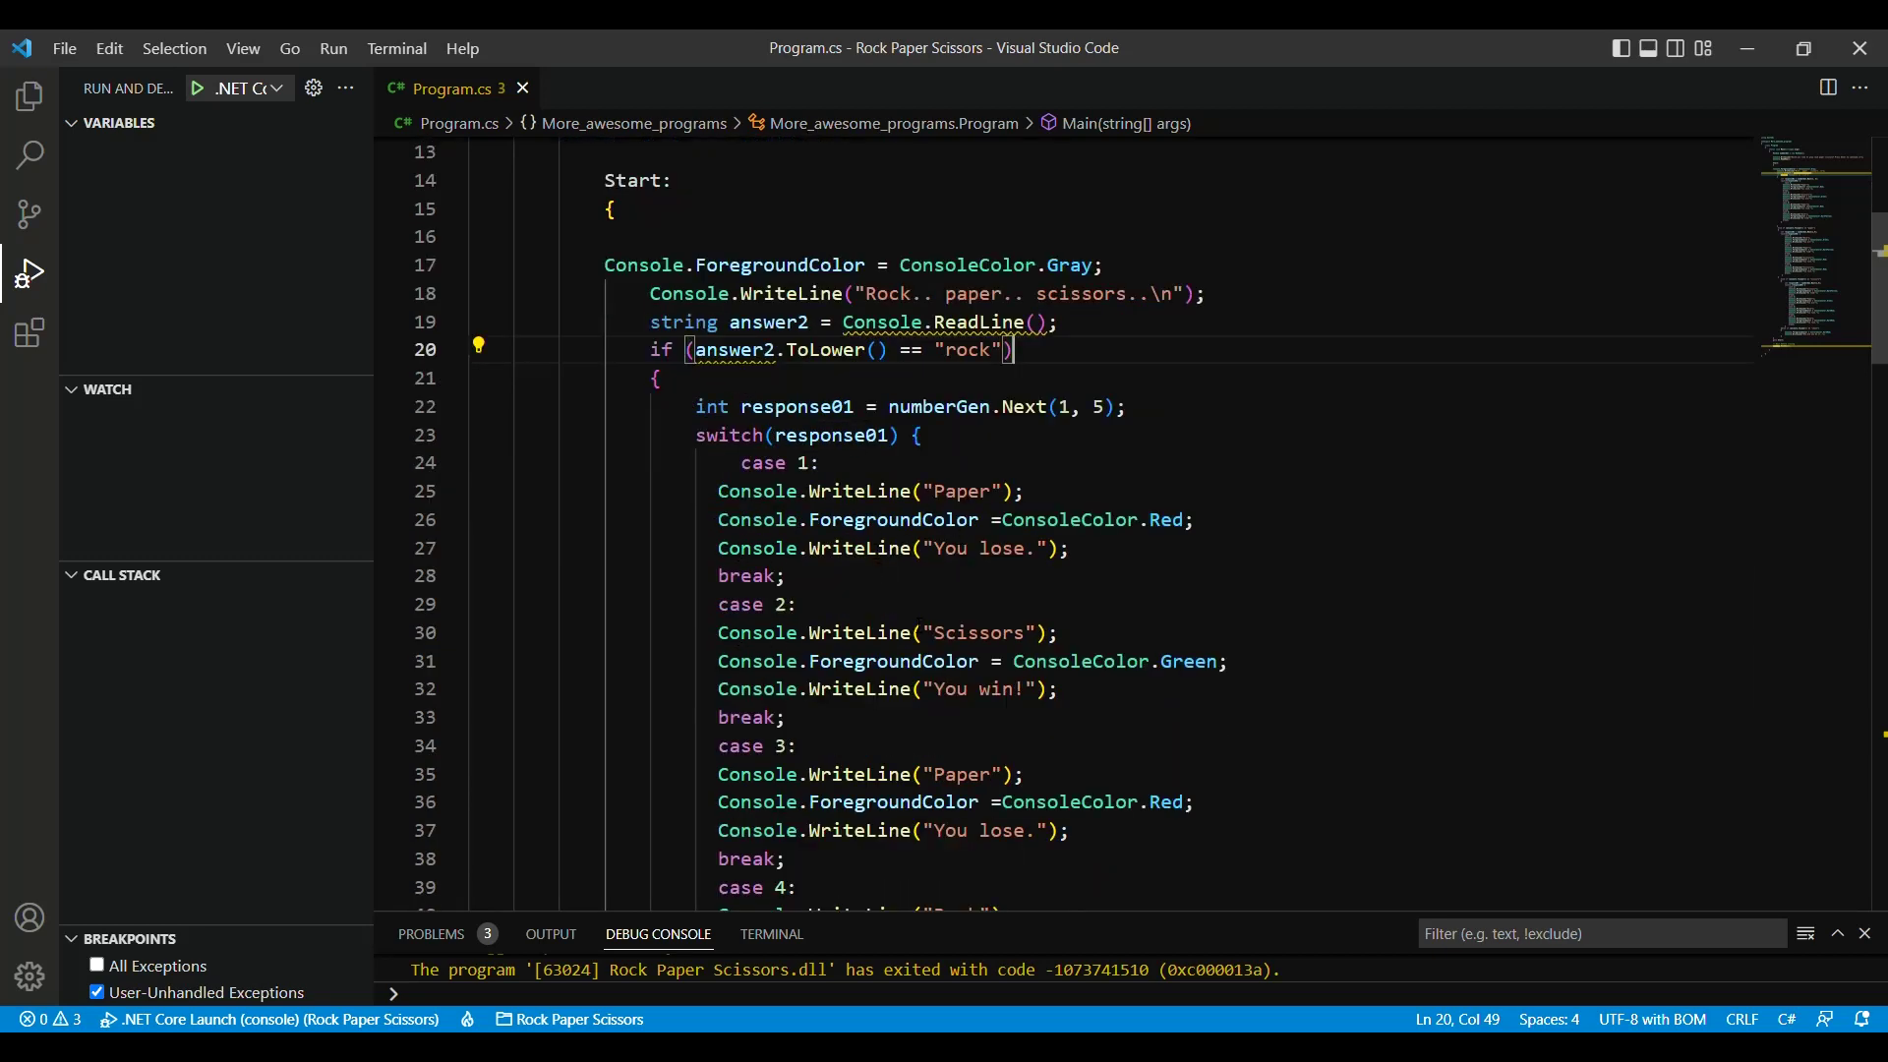
scroll(902, 546, "down", 1)
scroll(901, 546, "down", 1)
scroll(900, 545, "down", 1)
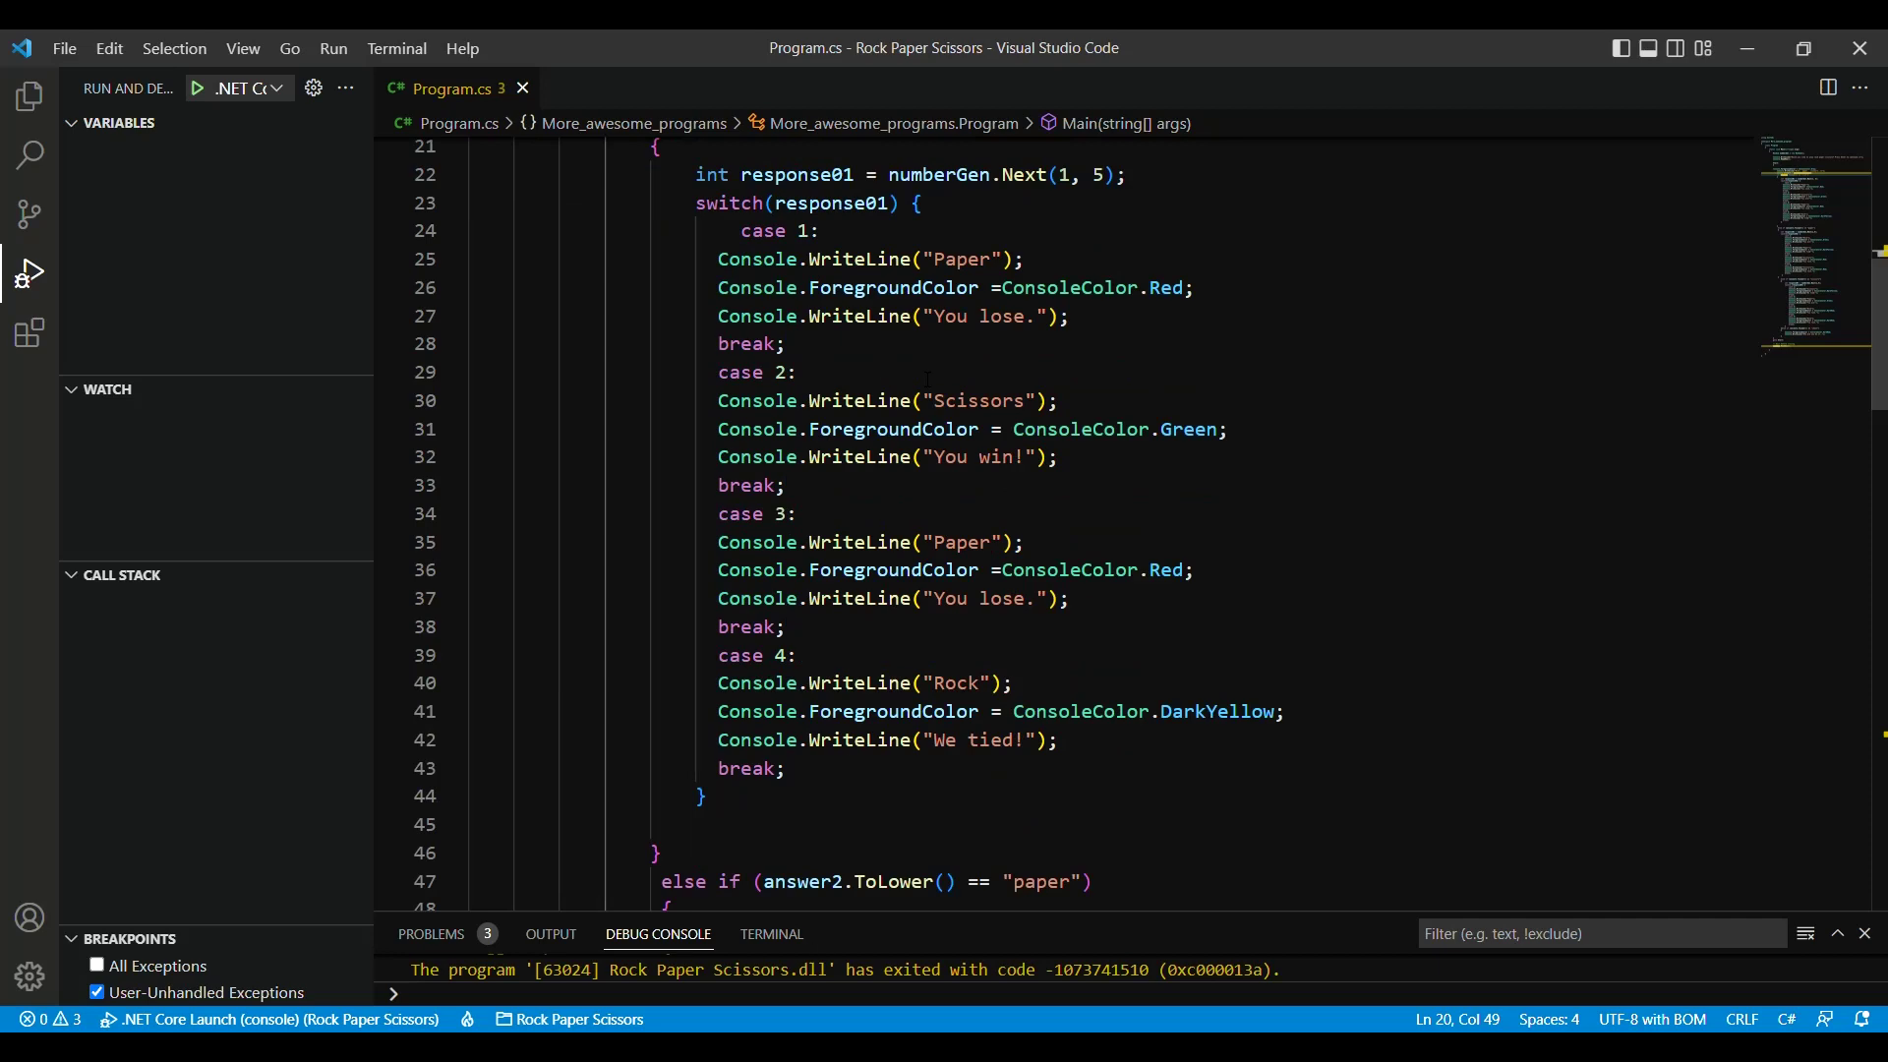
scroll(927, 381, "up", 1)
scroll(904, 265, "up", 1)
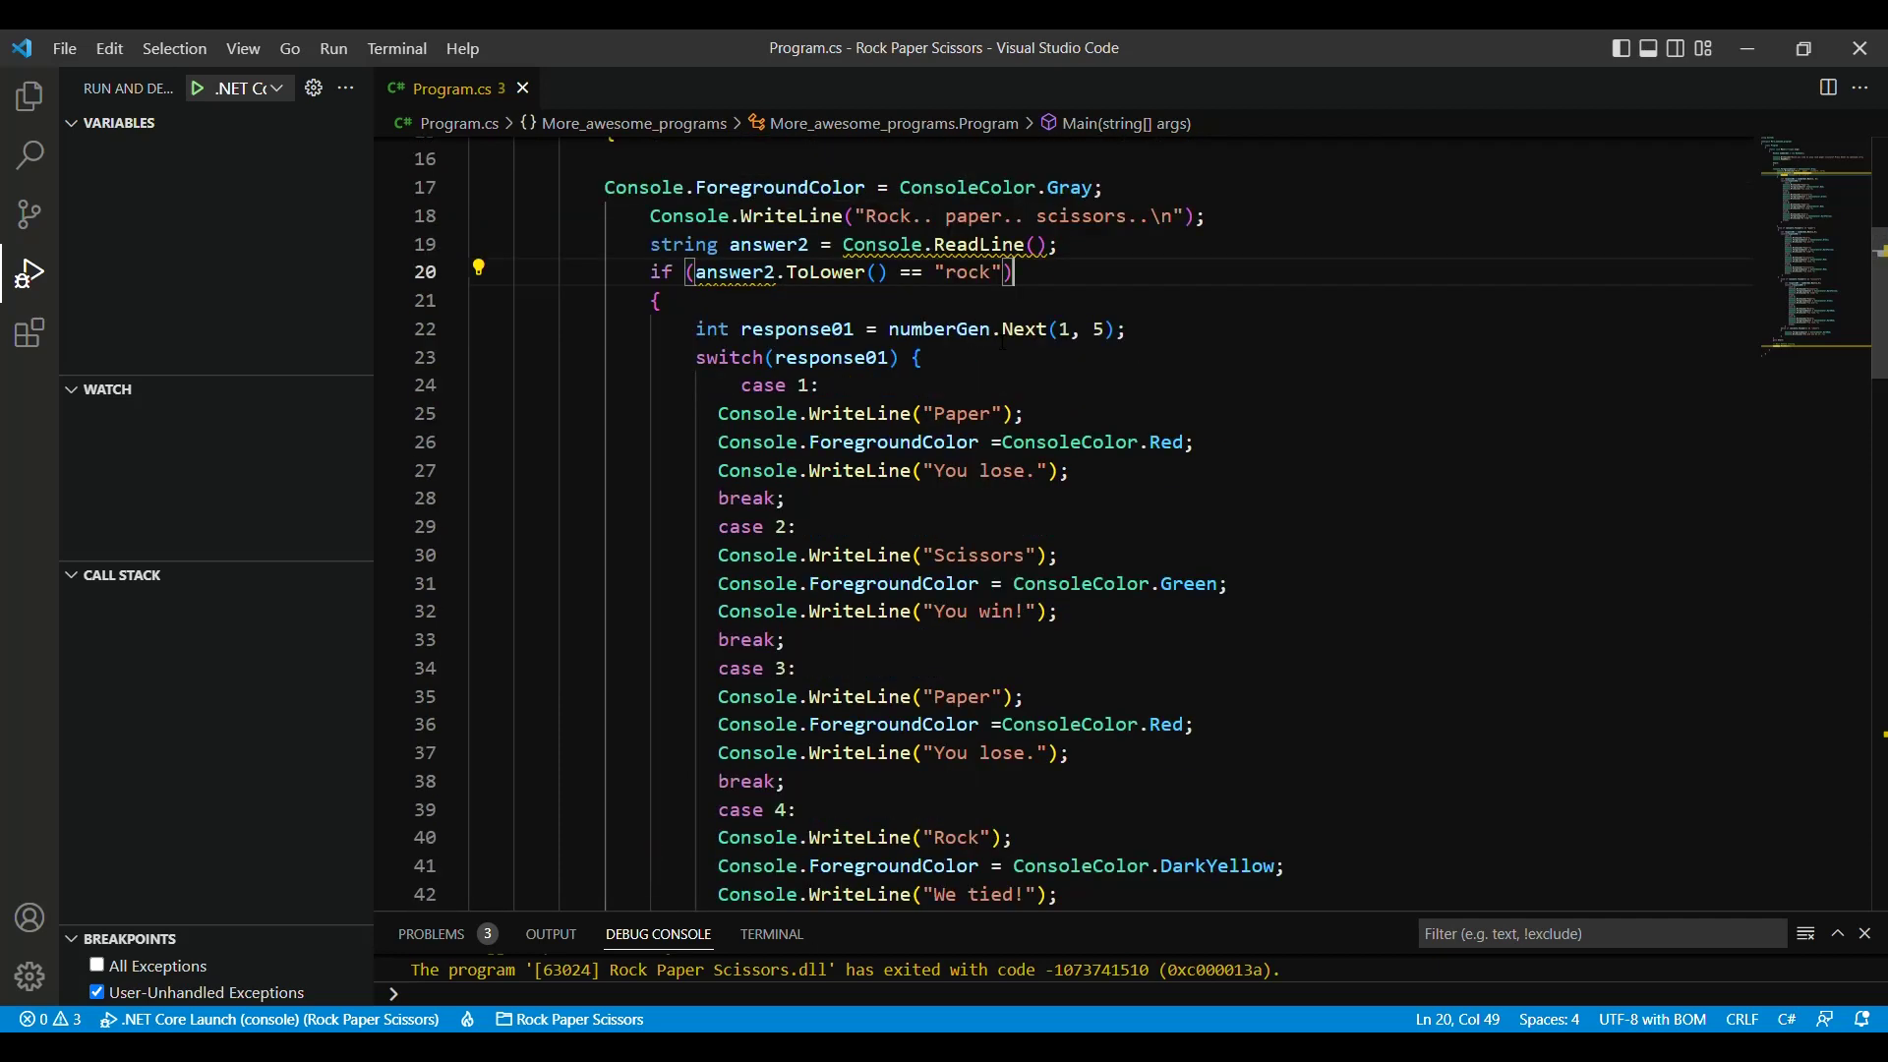
scroll(893, 399, "up", 2)
scroll(892, 398, "up", 2)
scroll(893, 398, "down", 1)
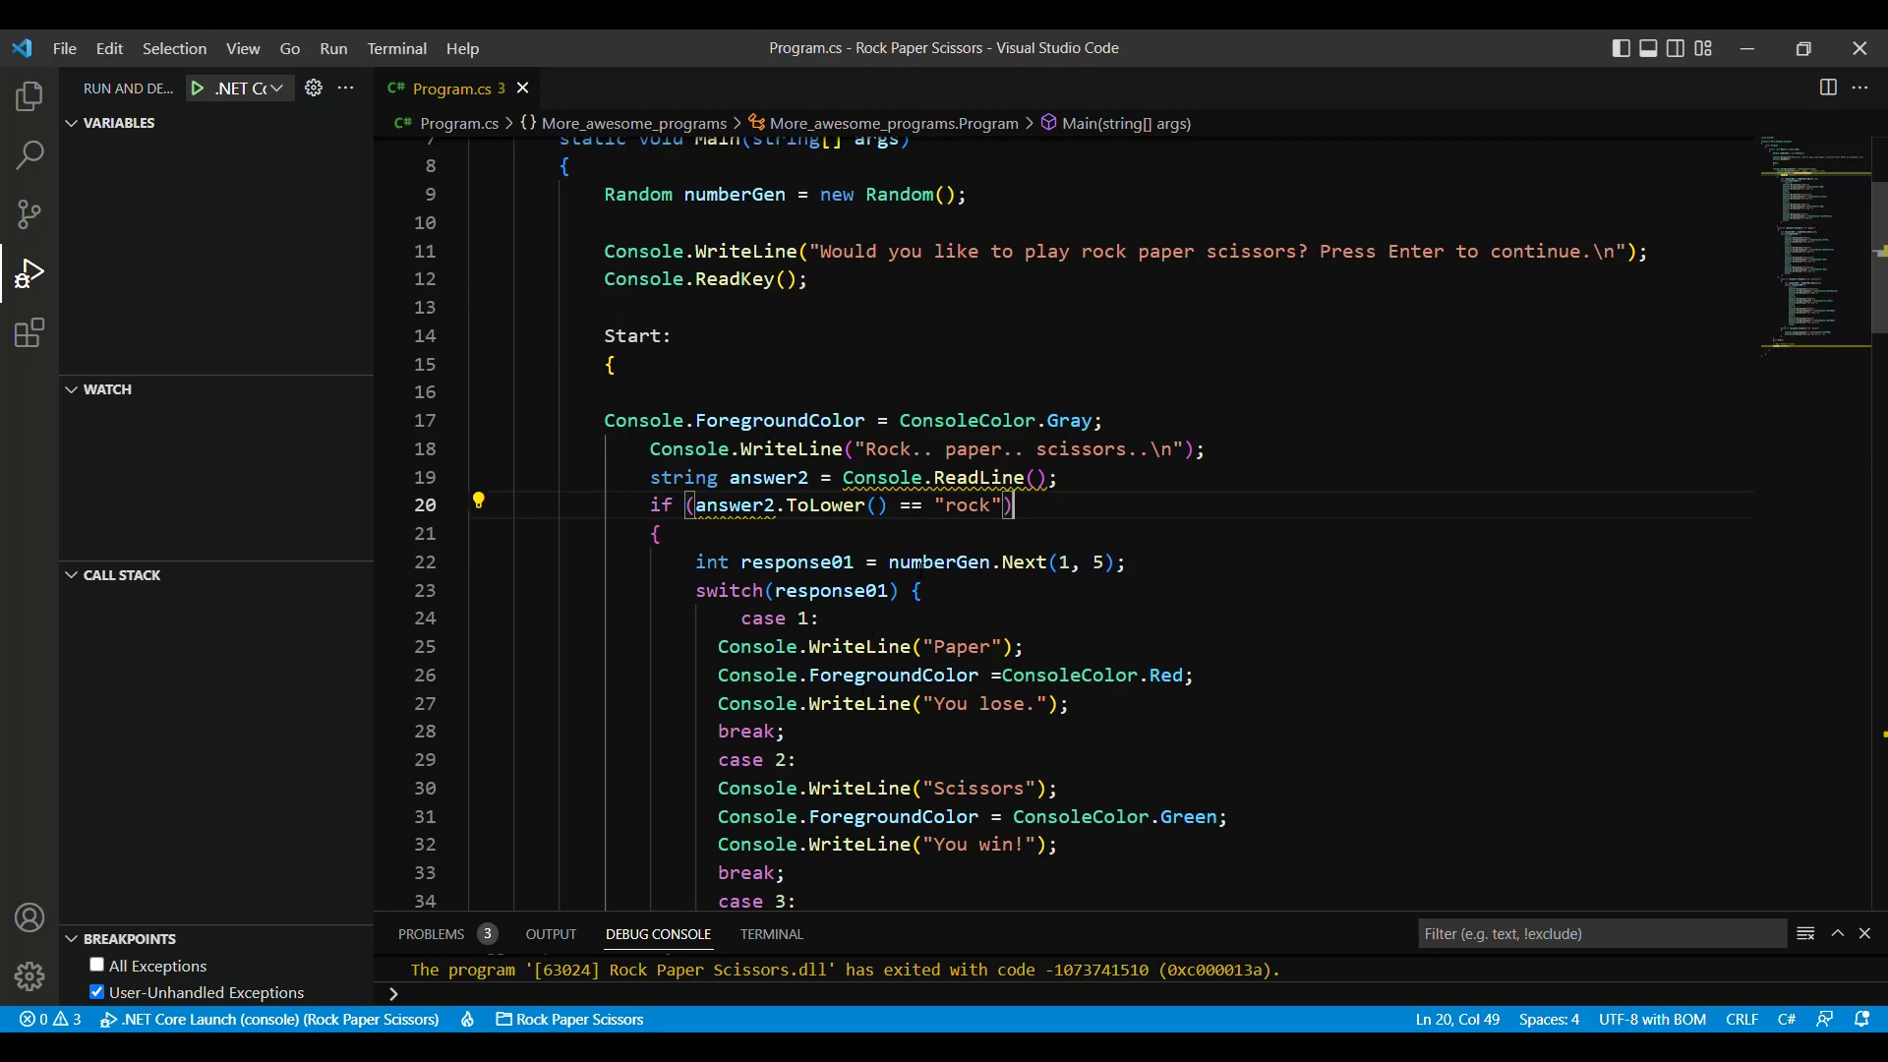
scroll(892, 487, "down", 1)
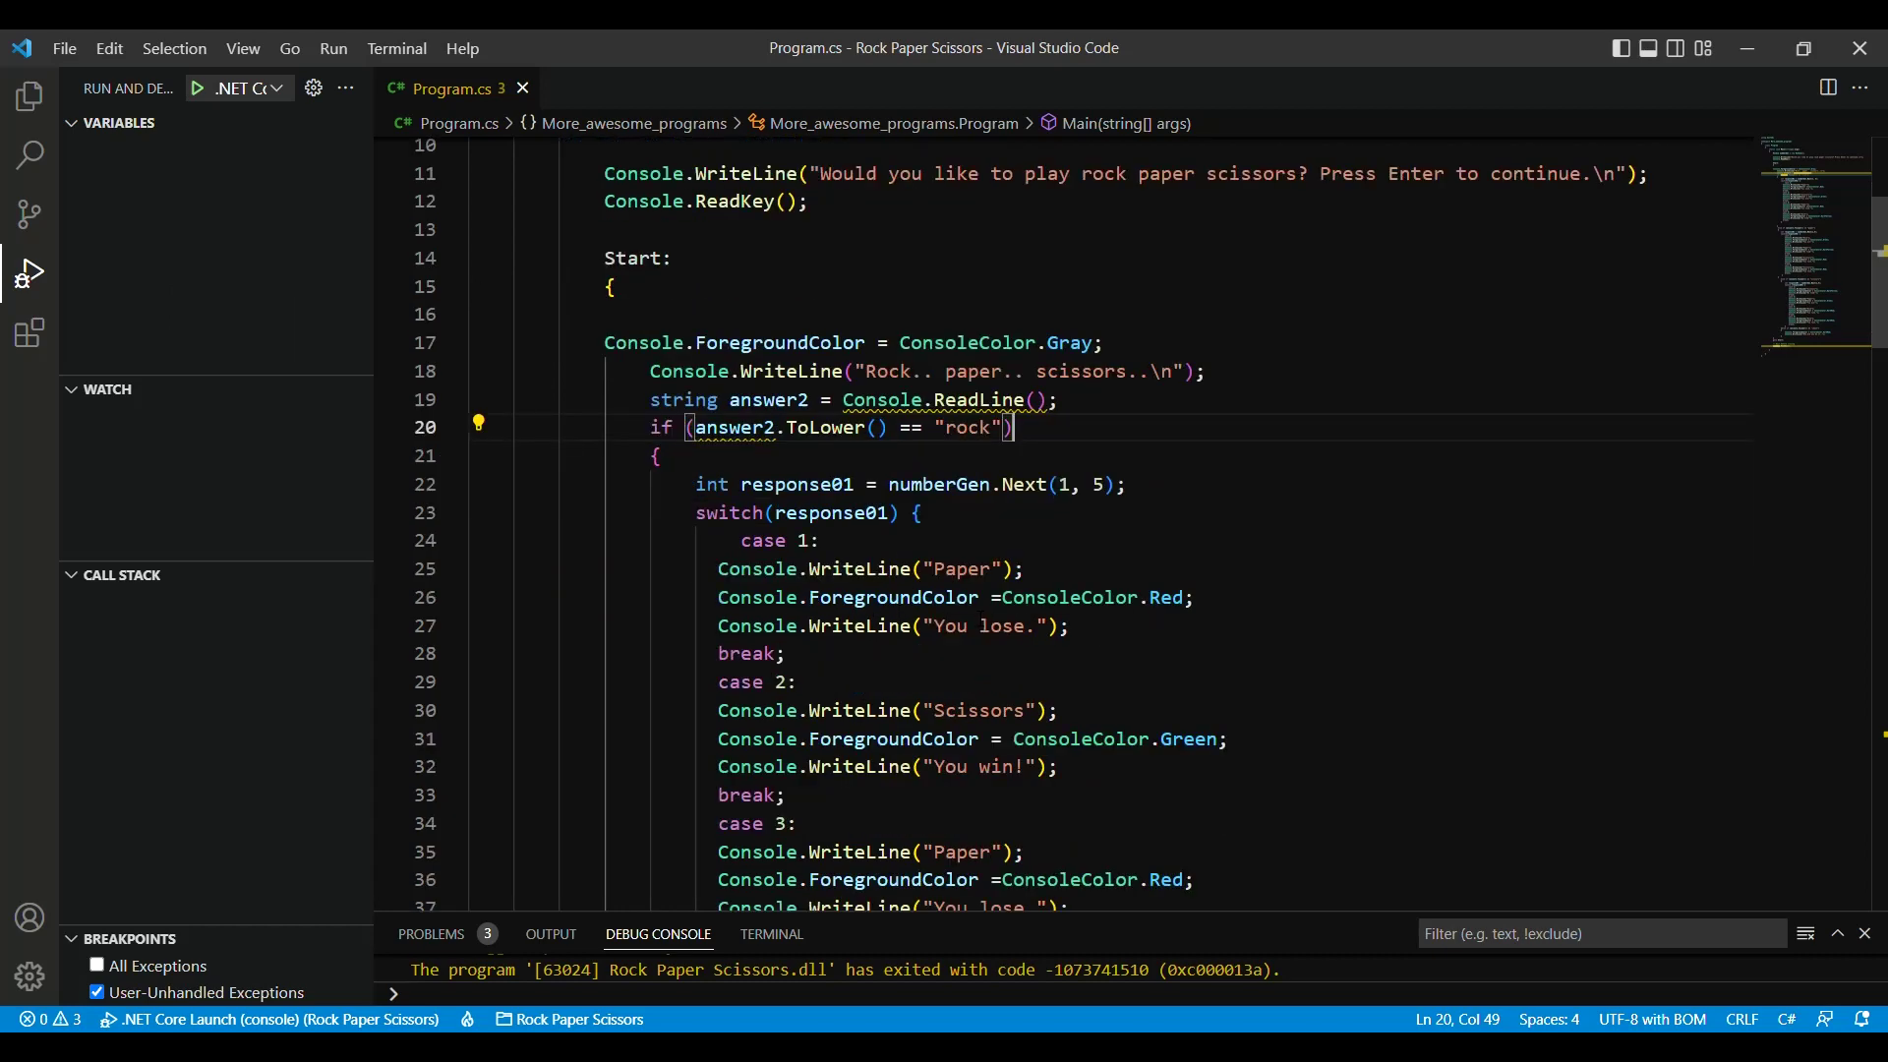
double_click(962, 570)
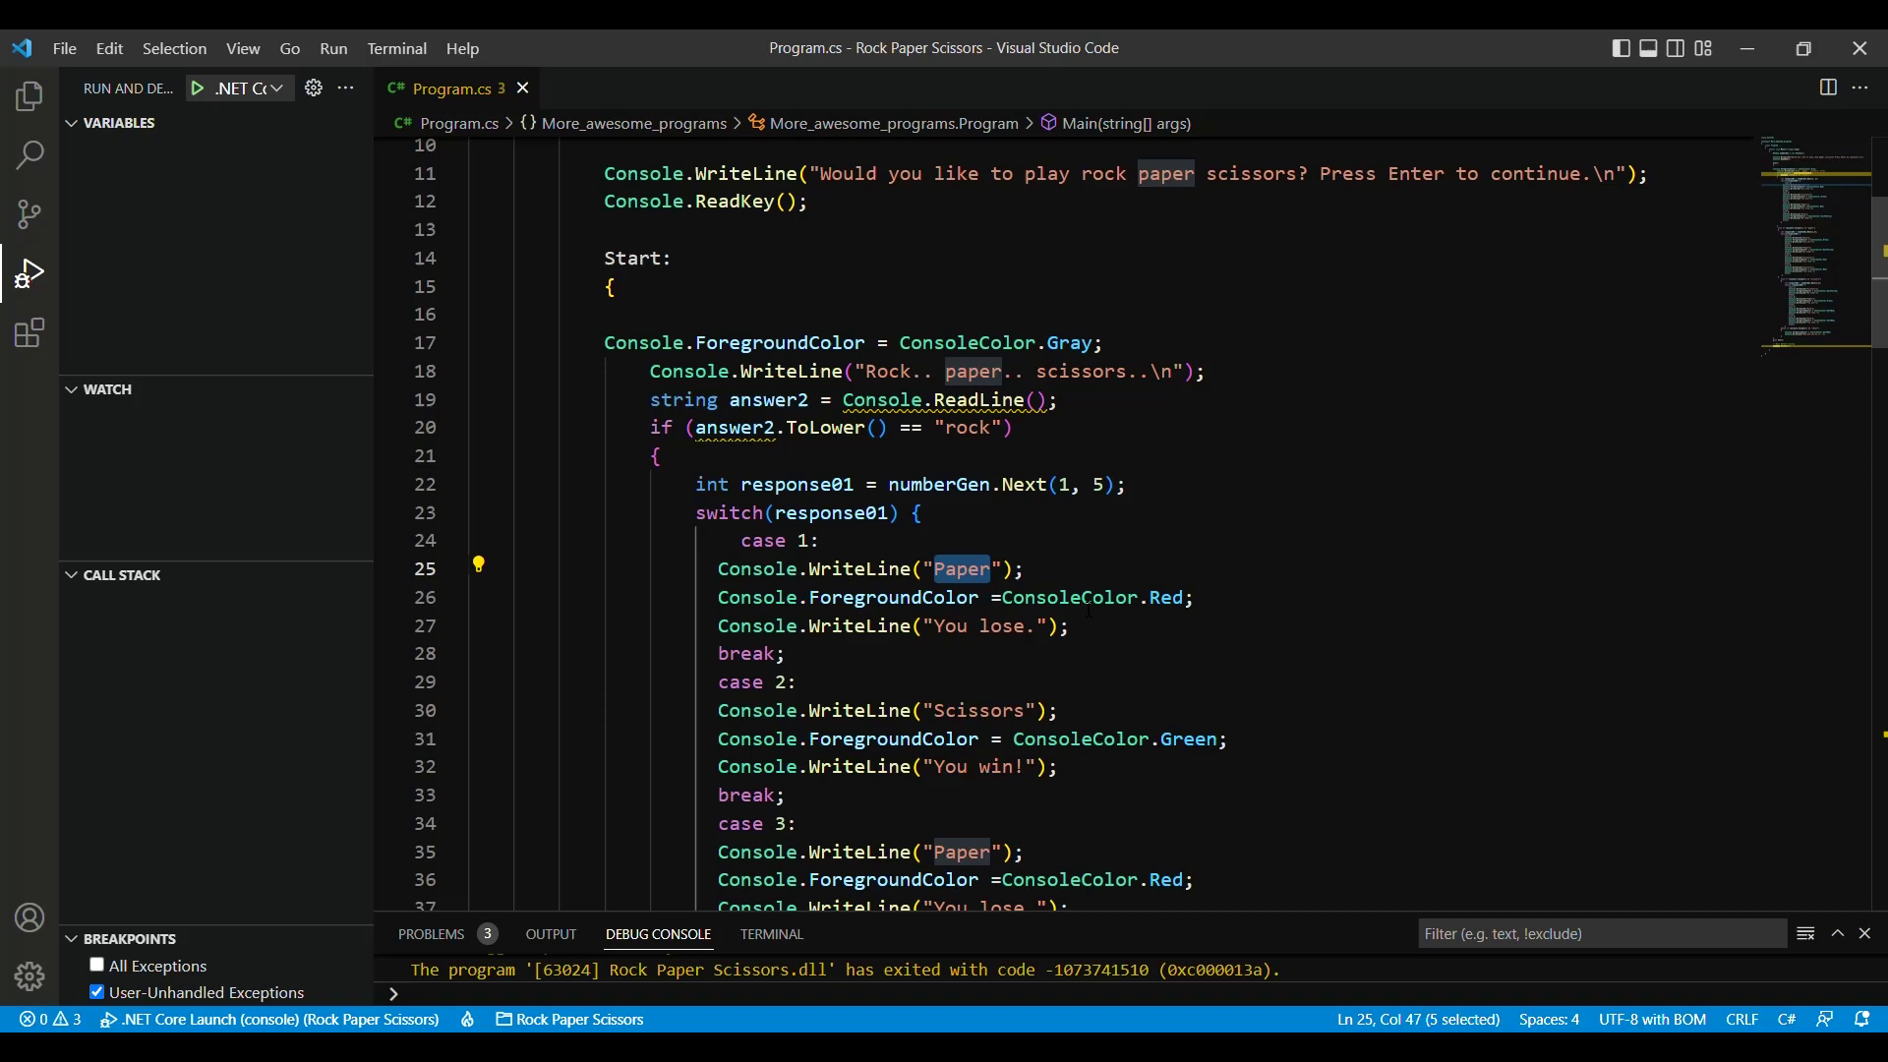
left_click_drag(1197, 597, 716, 597)
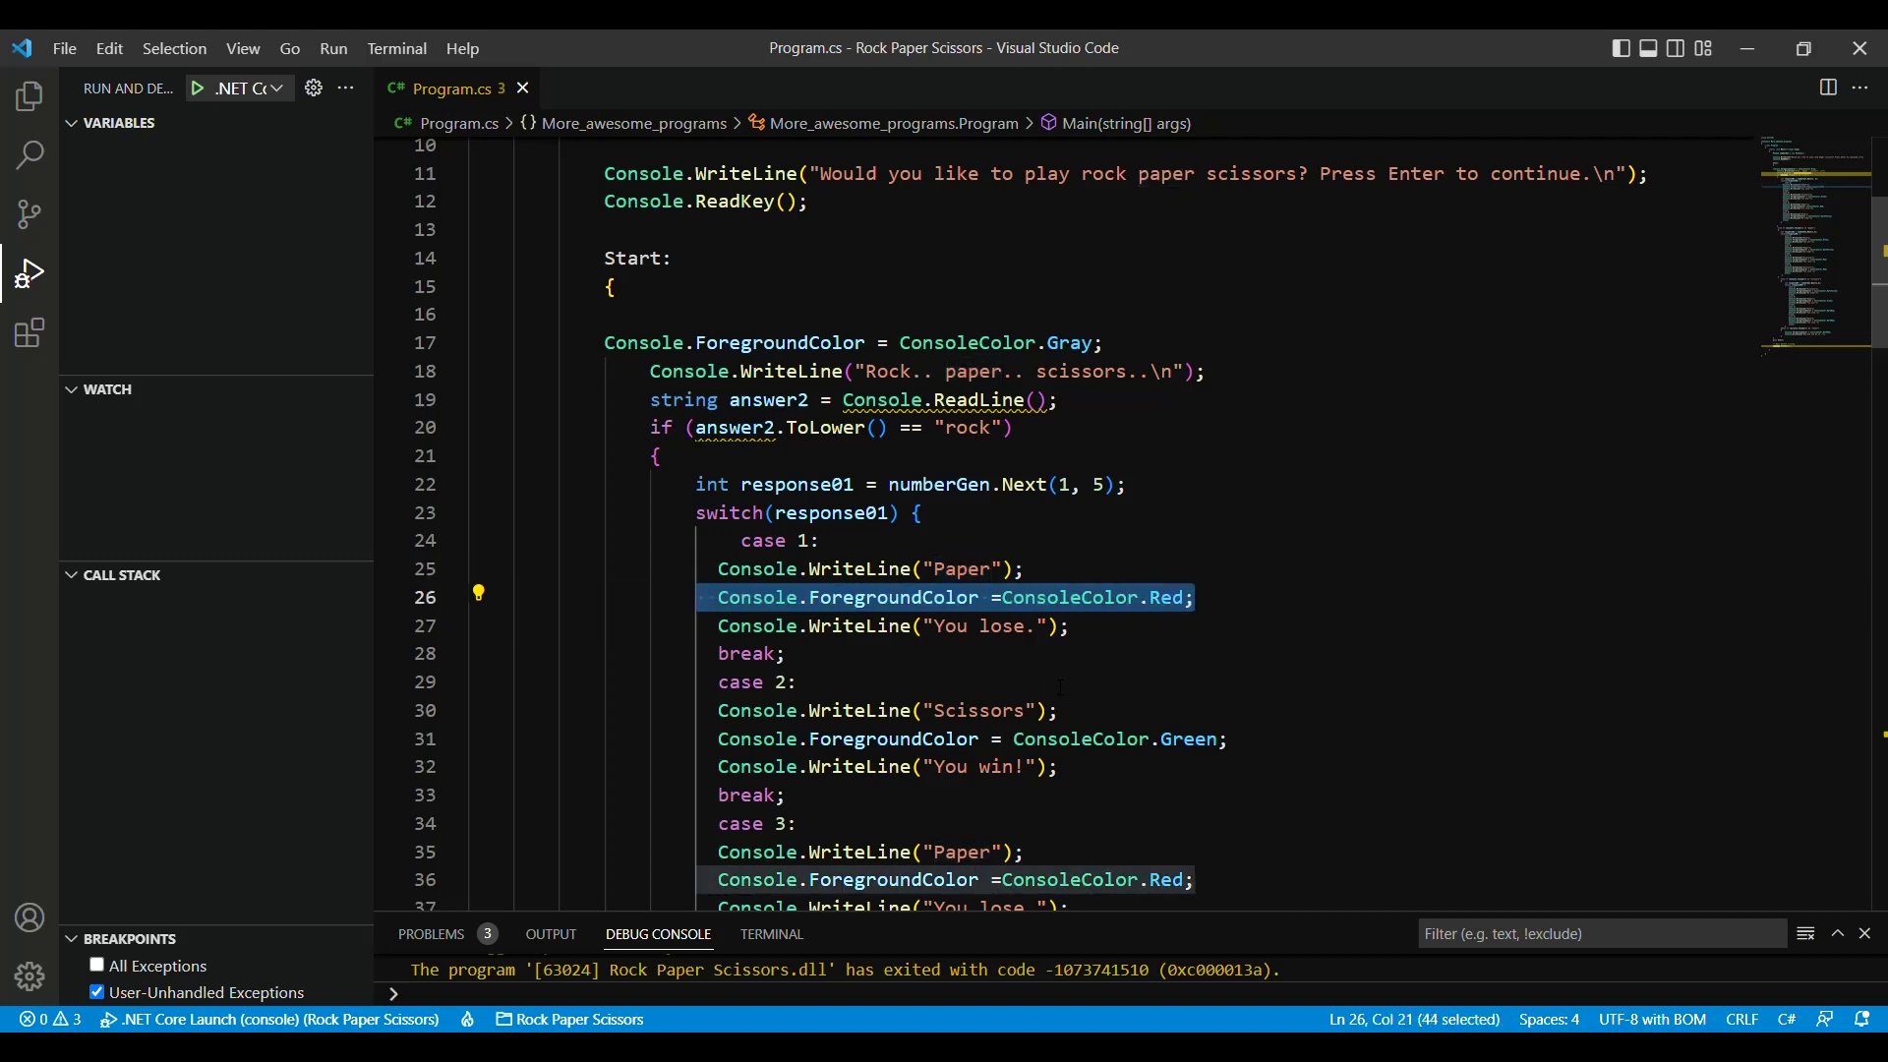
left_click_drag(935, 626, 1042, 633)
scroll(943, 625, "down", 1)
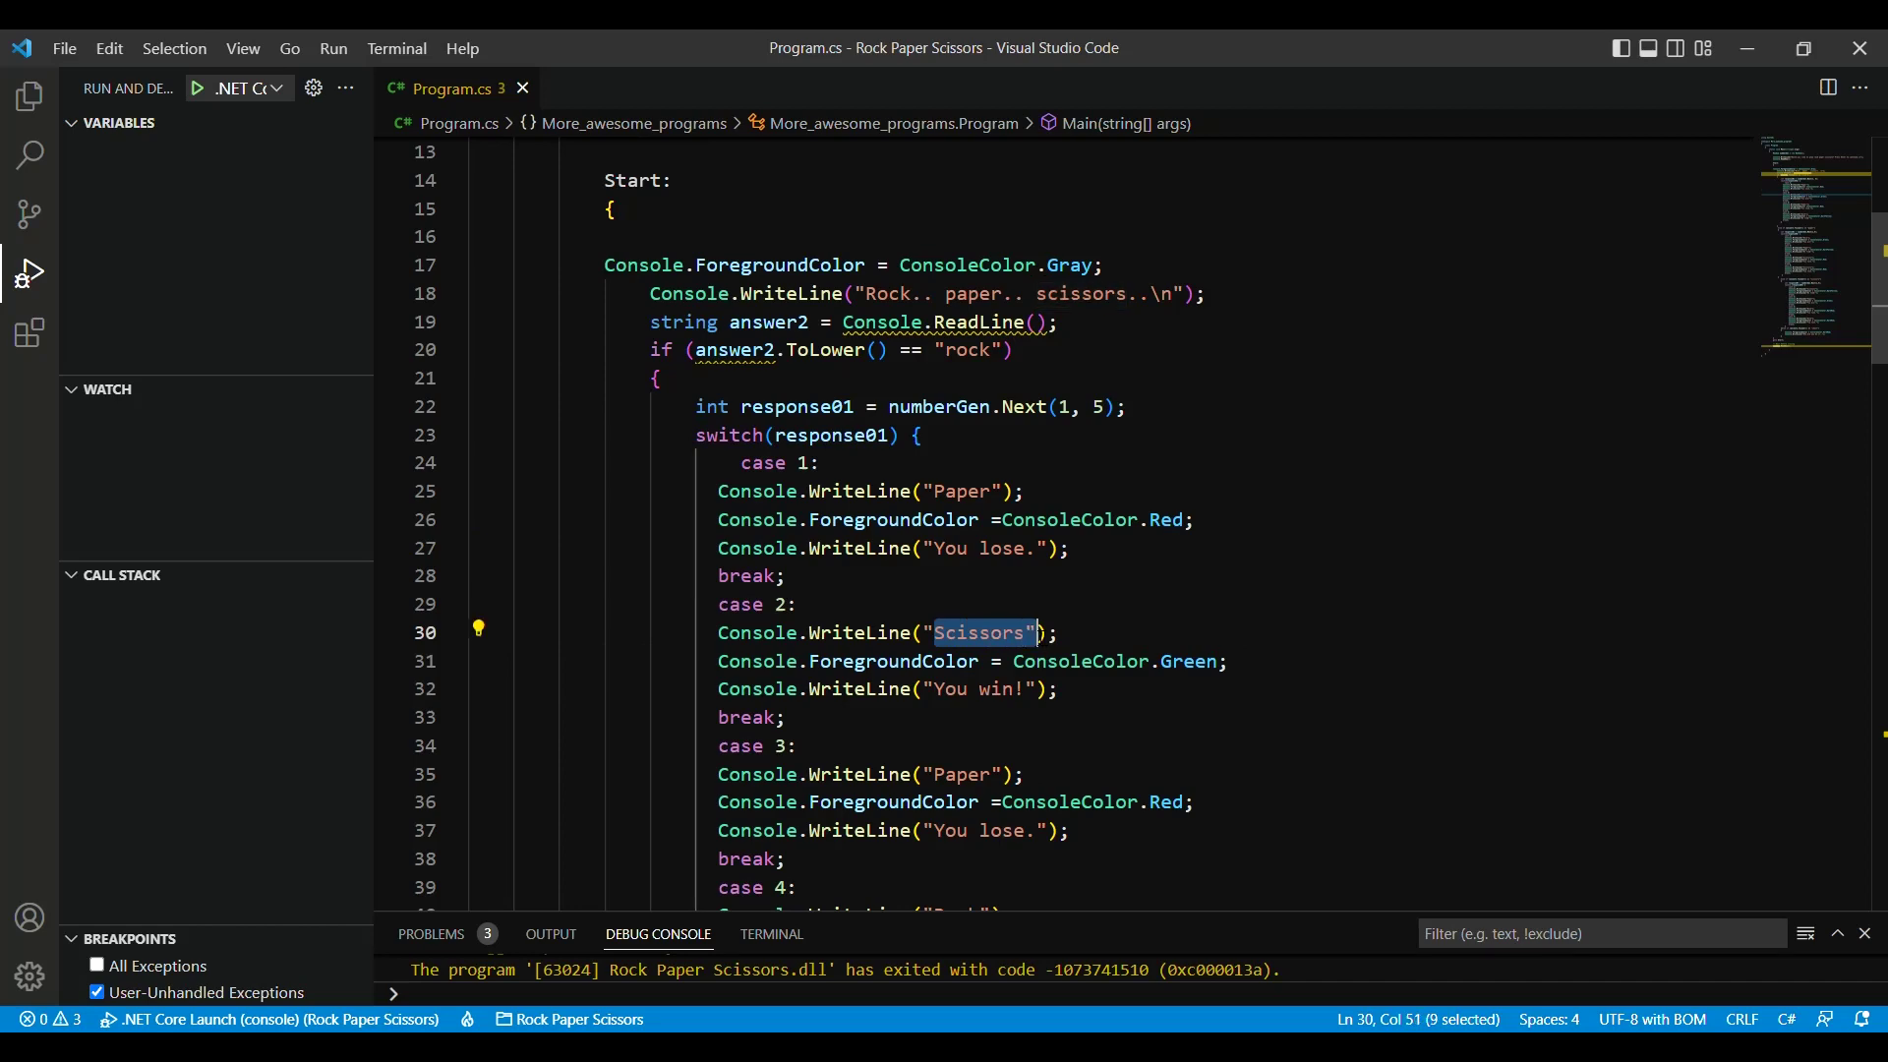
left_click(1230, 661)
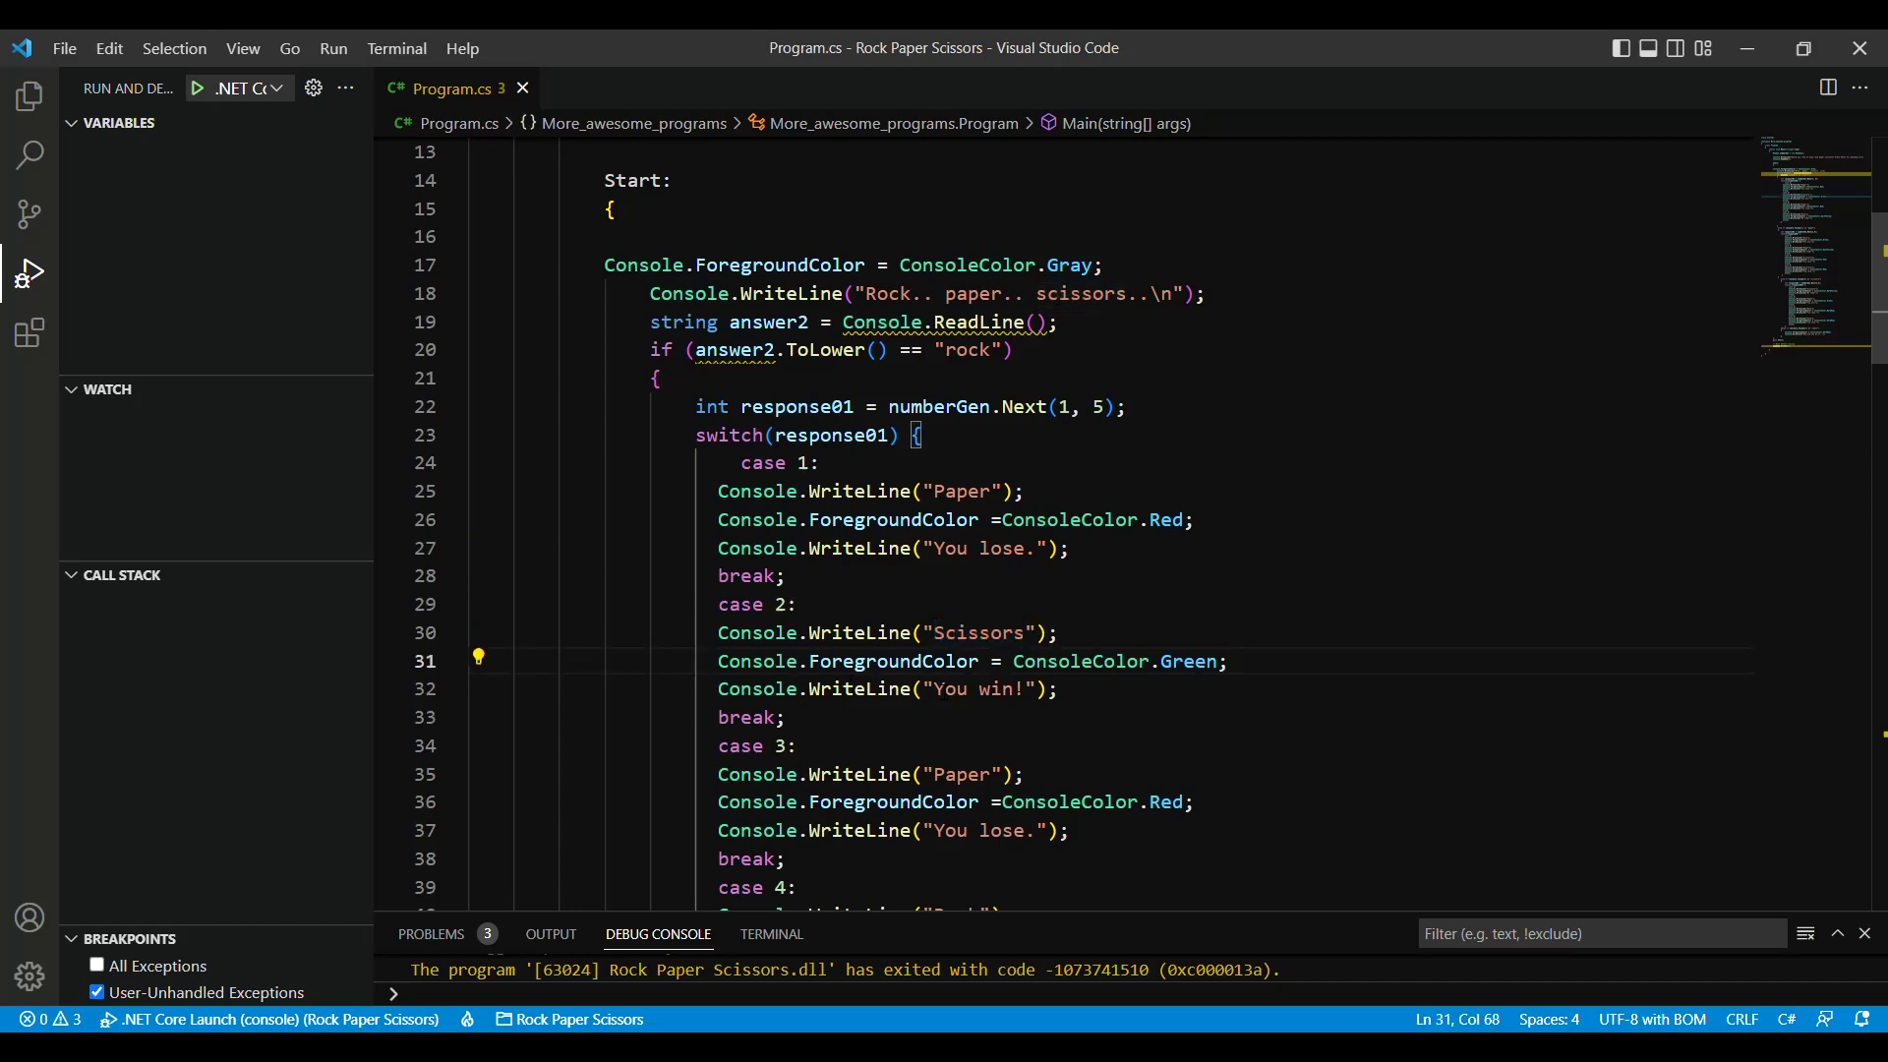
scroll(945, 531, "down", 3)
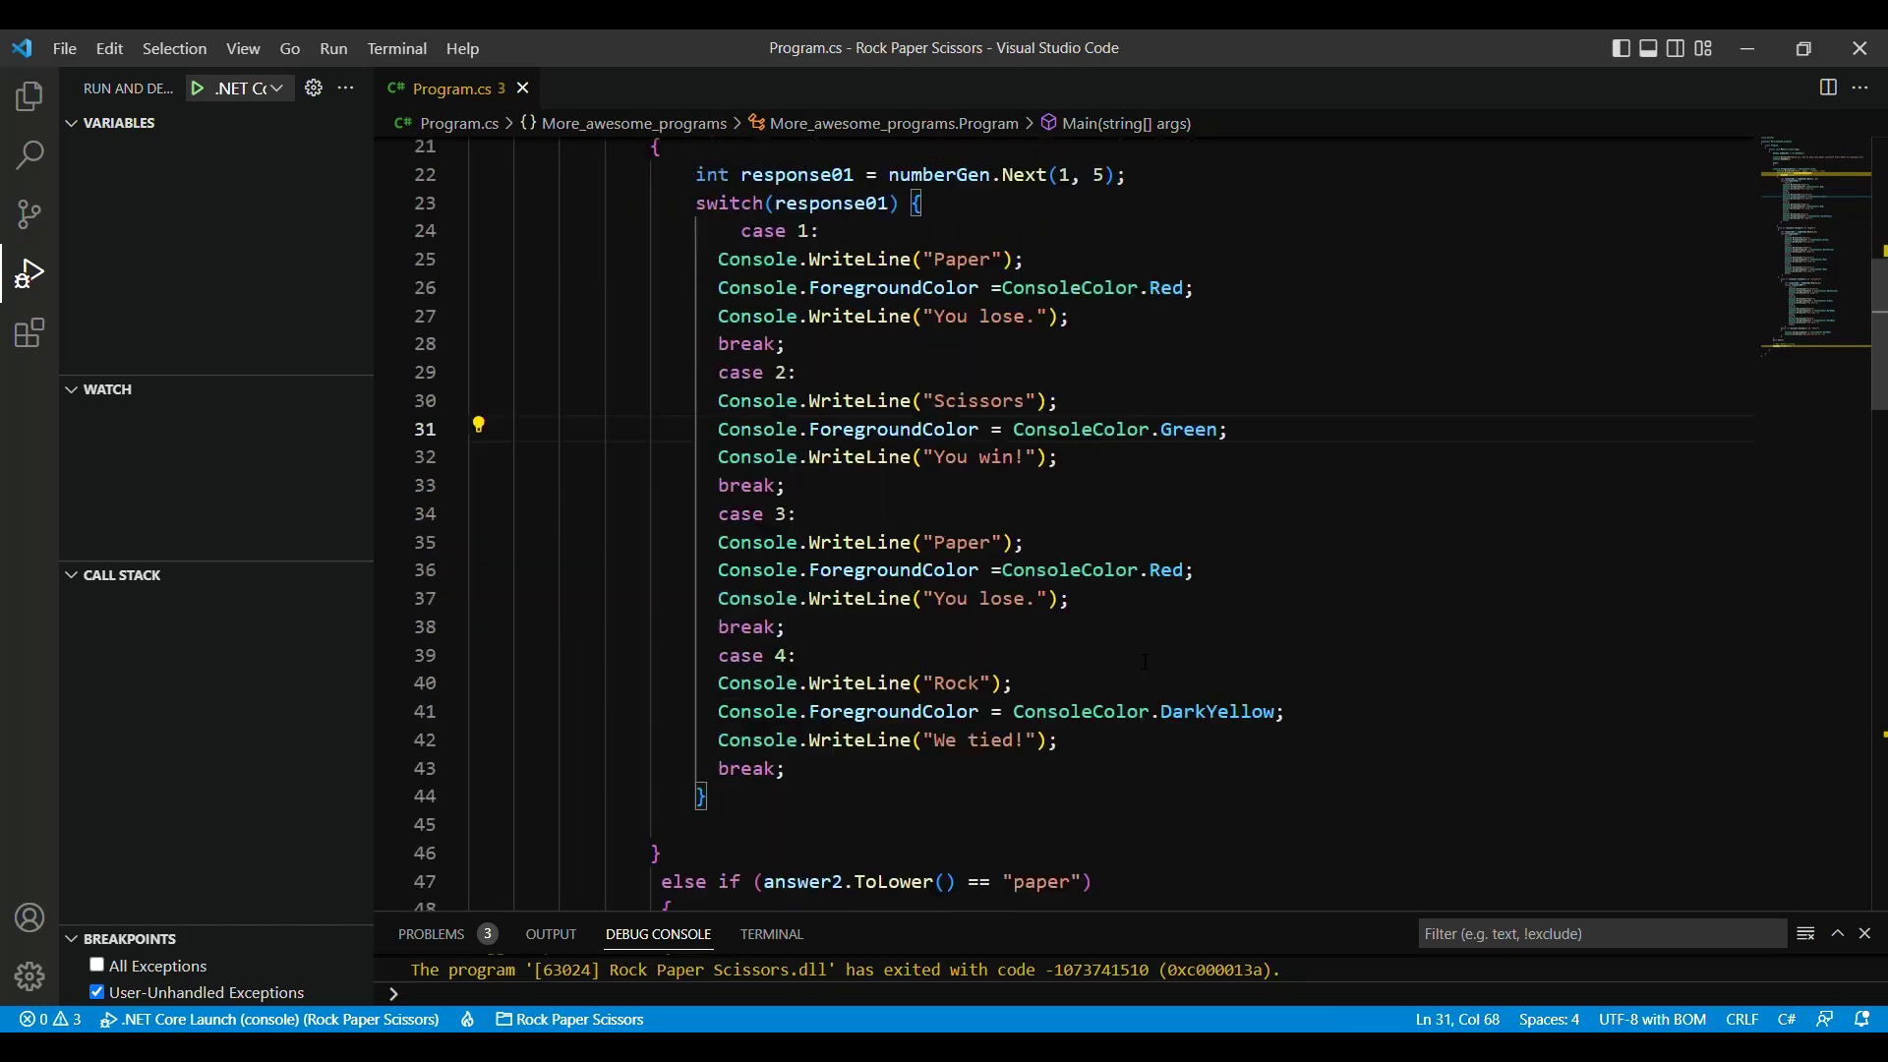
scroll(943, 531, "down", 1)
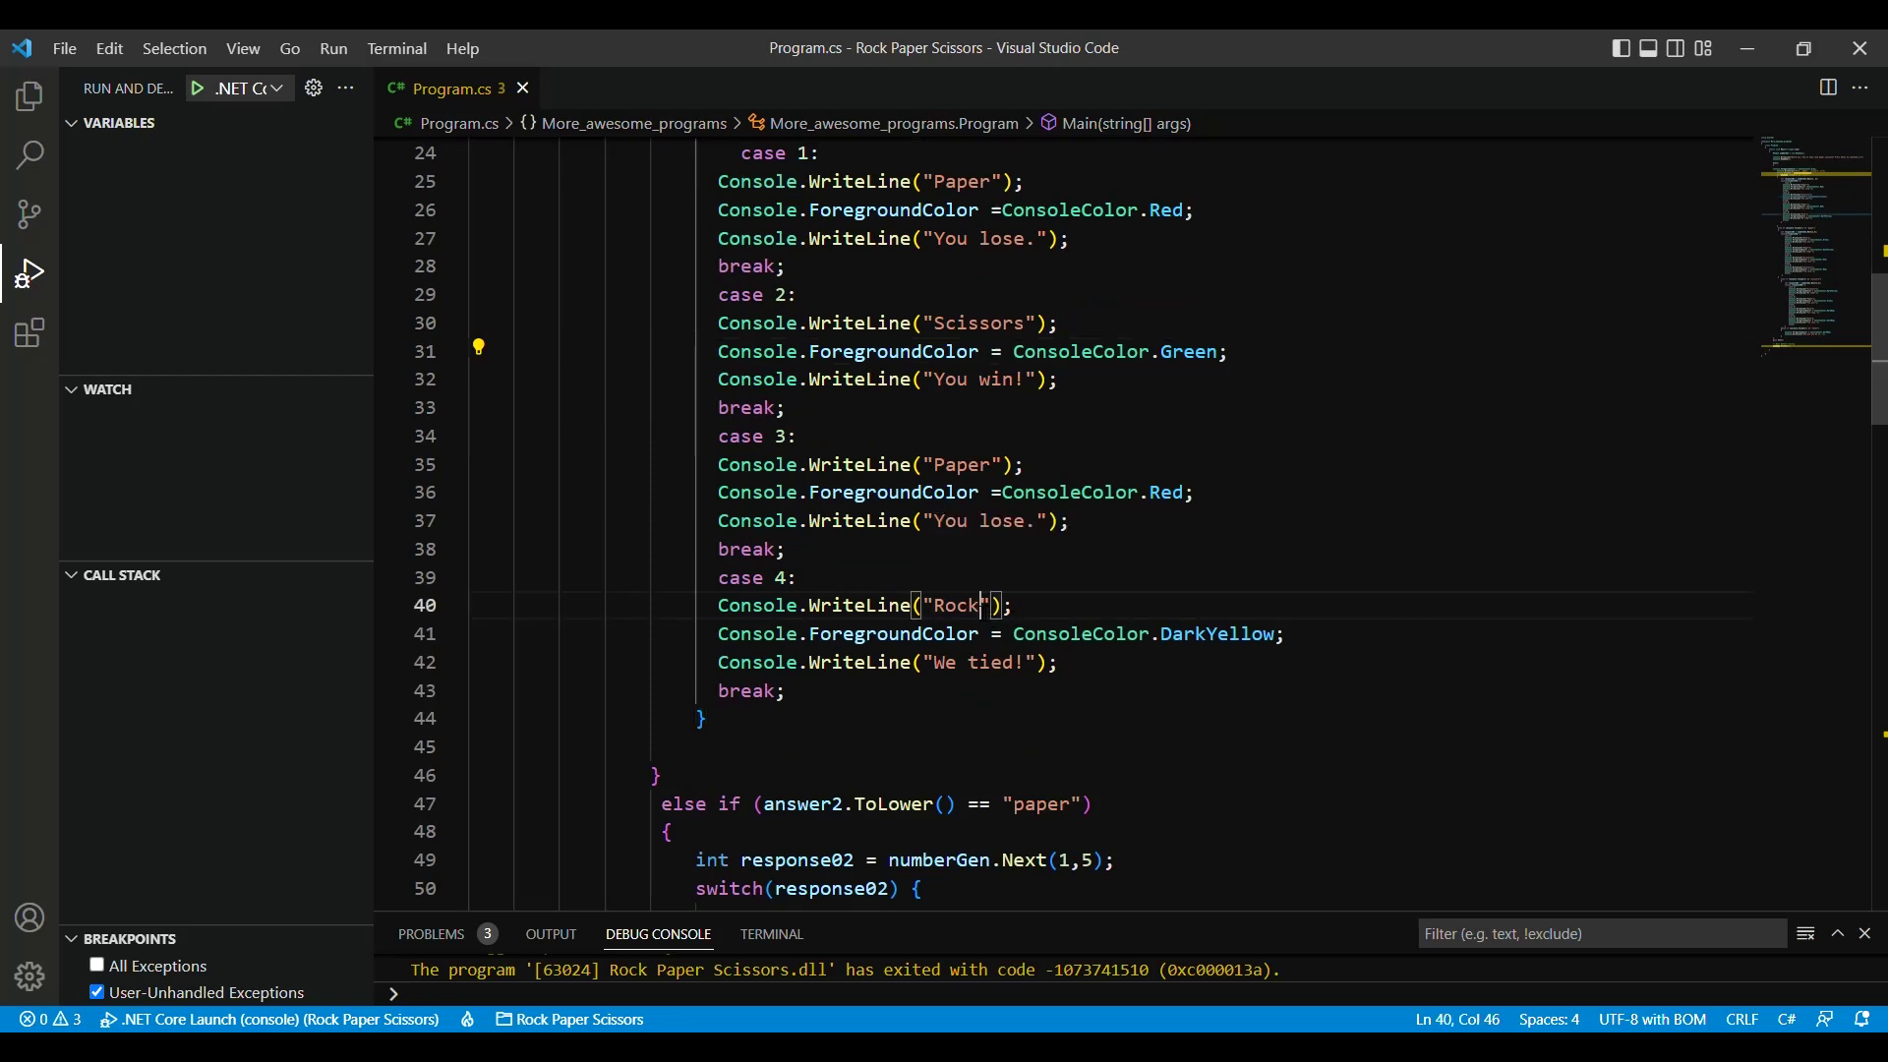
double_click(955, 605)
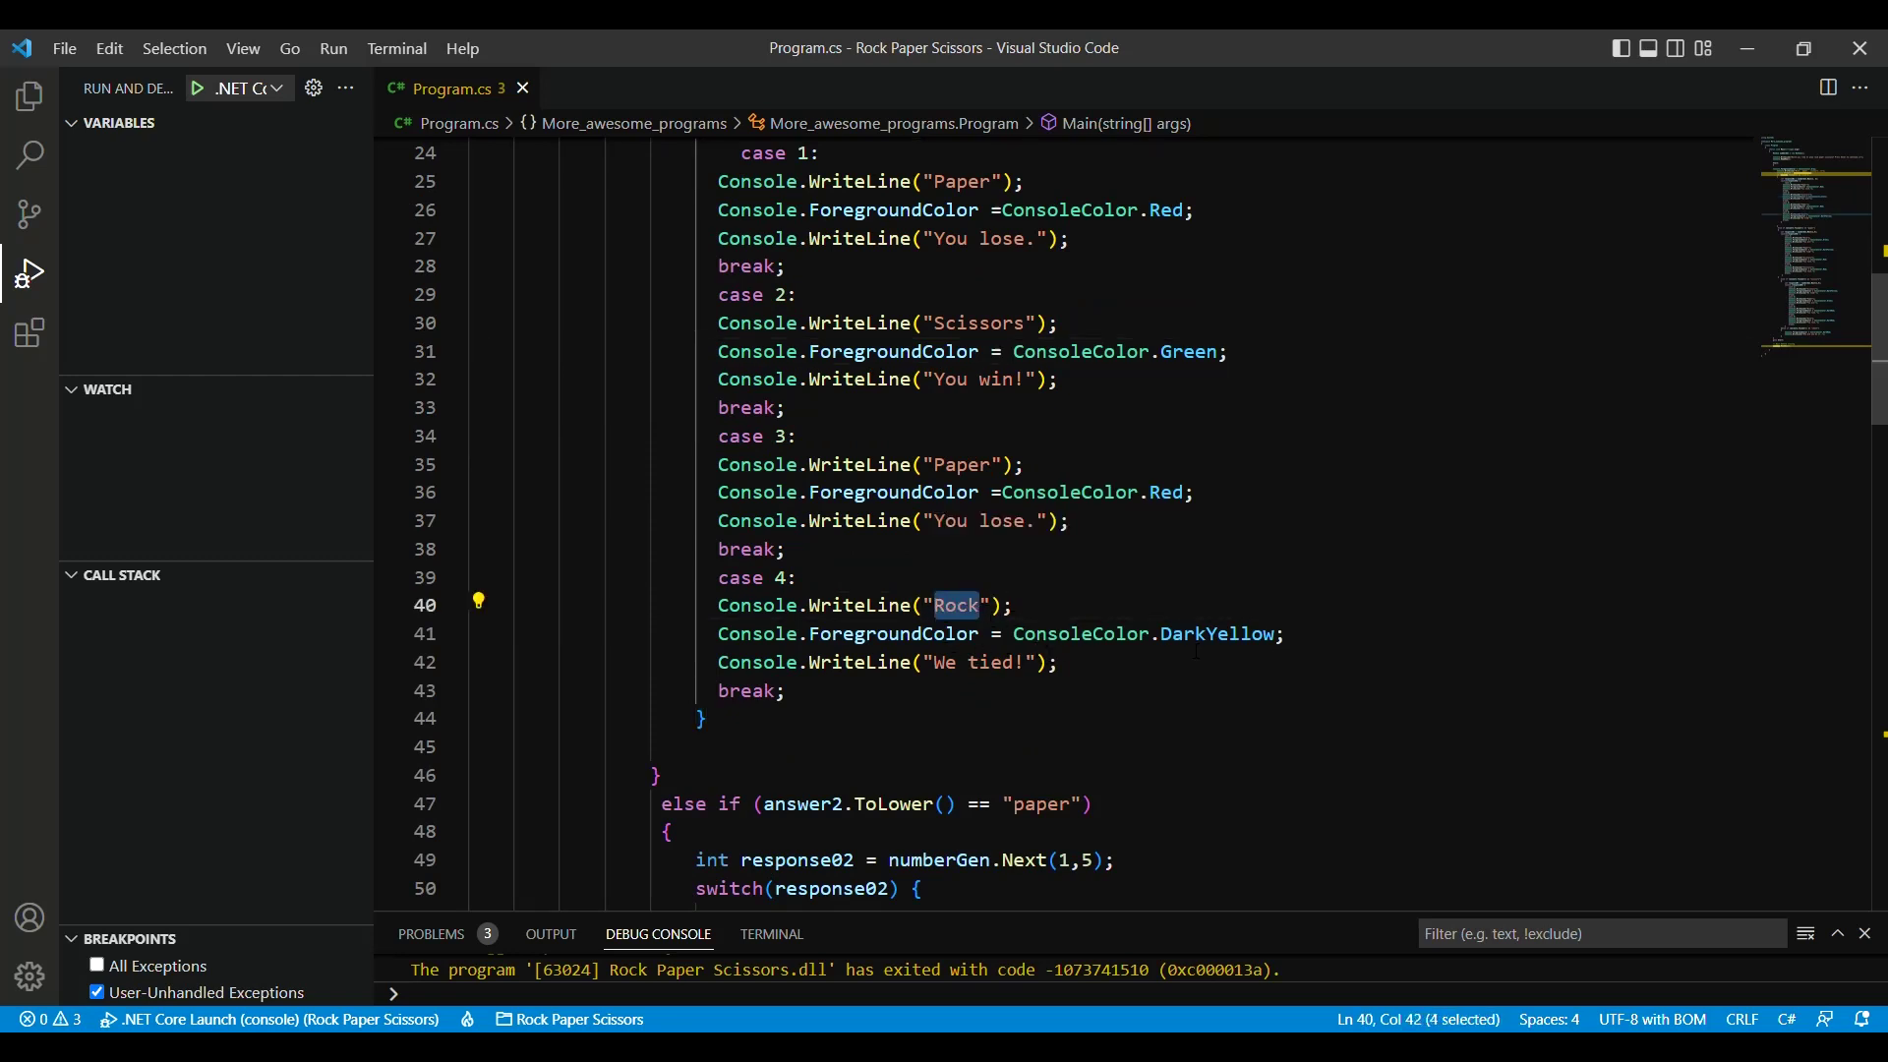
left_click(1295, 632)
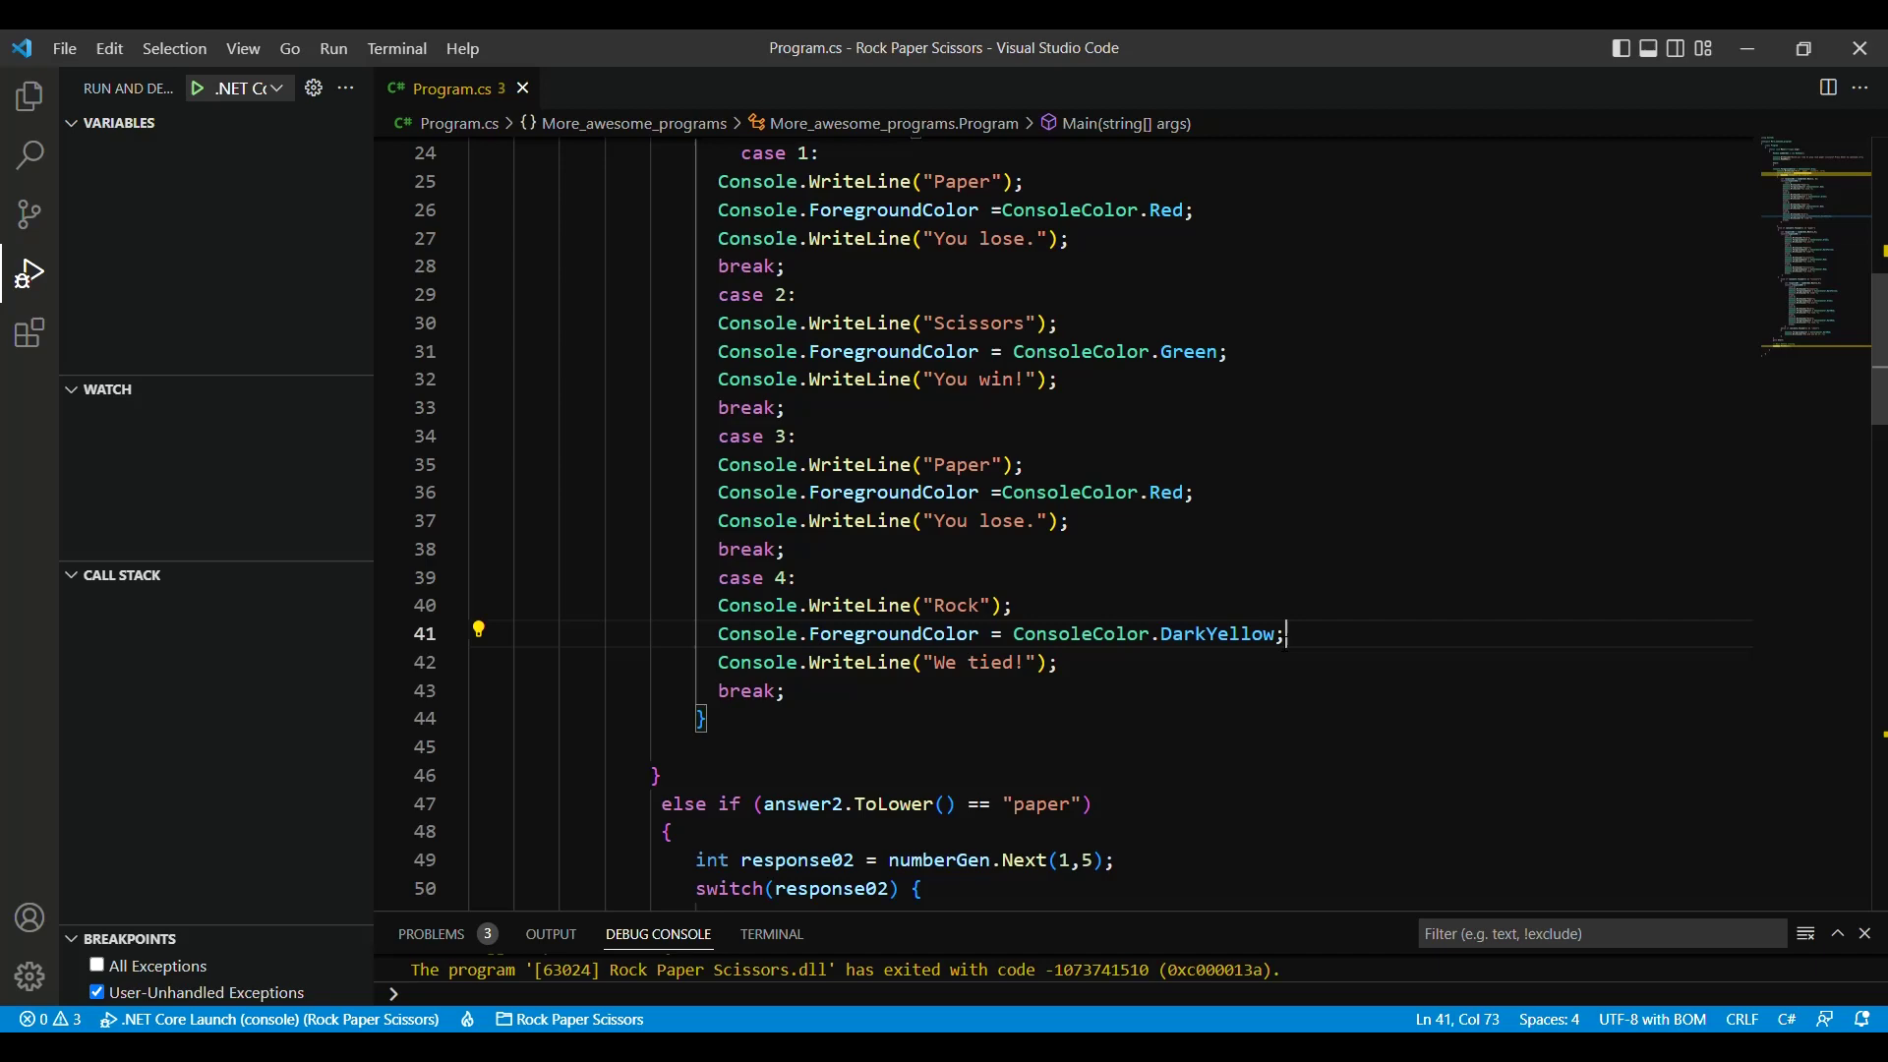
scroll(945, 590, "down", 4)
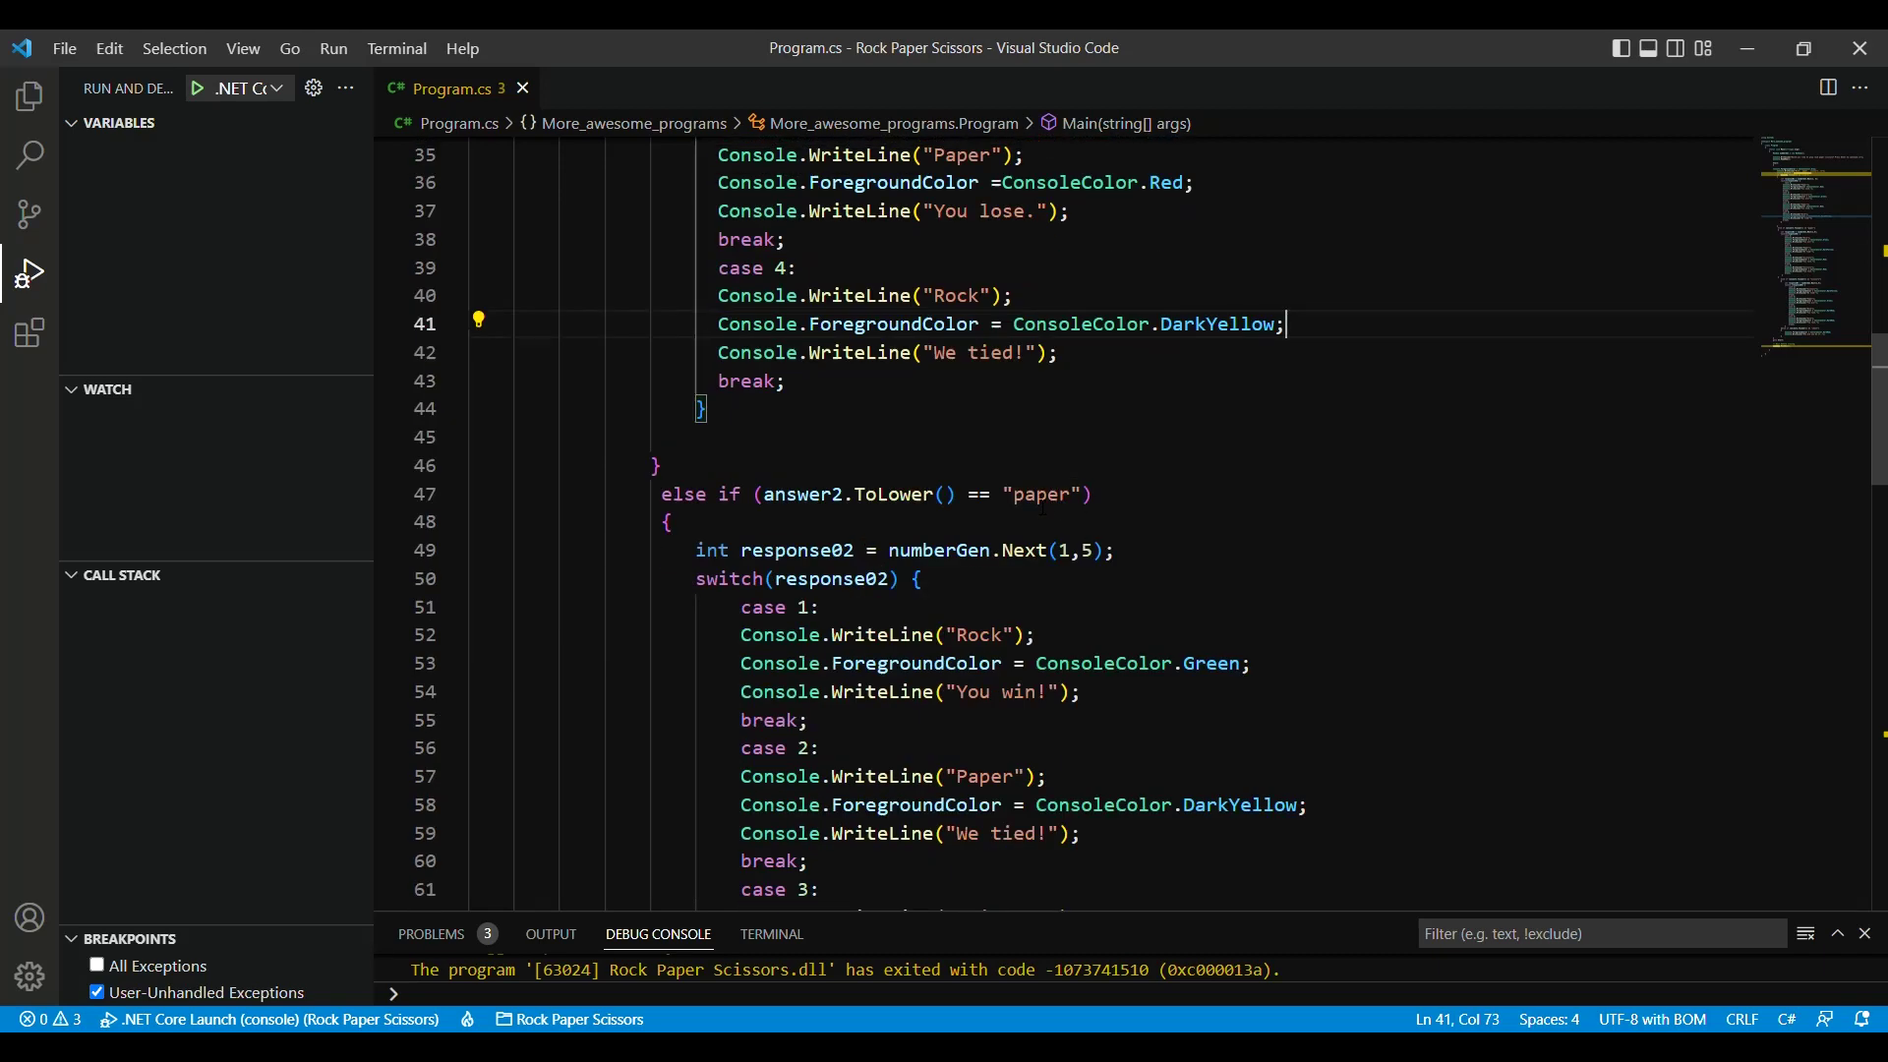
scroll(945, 590, "down", 3)
scroll(1056, 509, "down", 3)
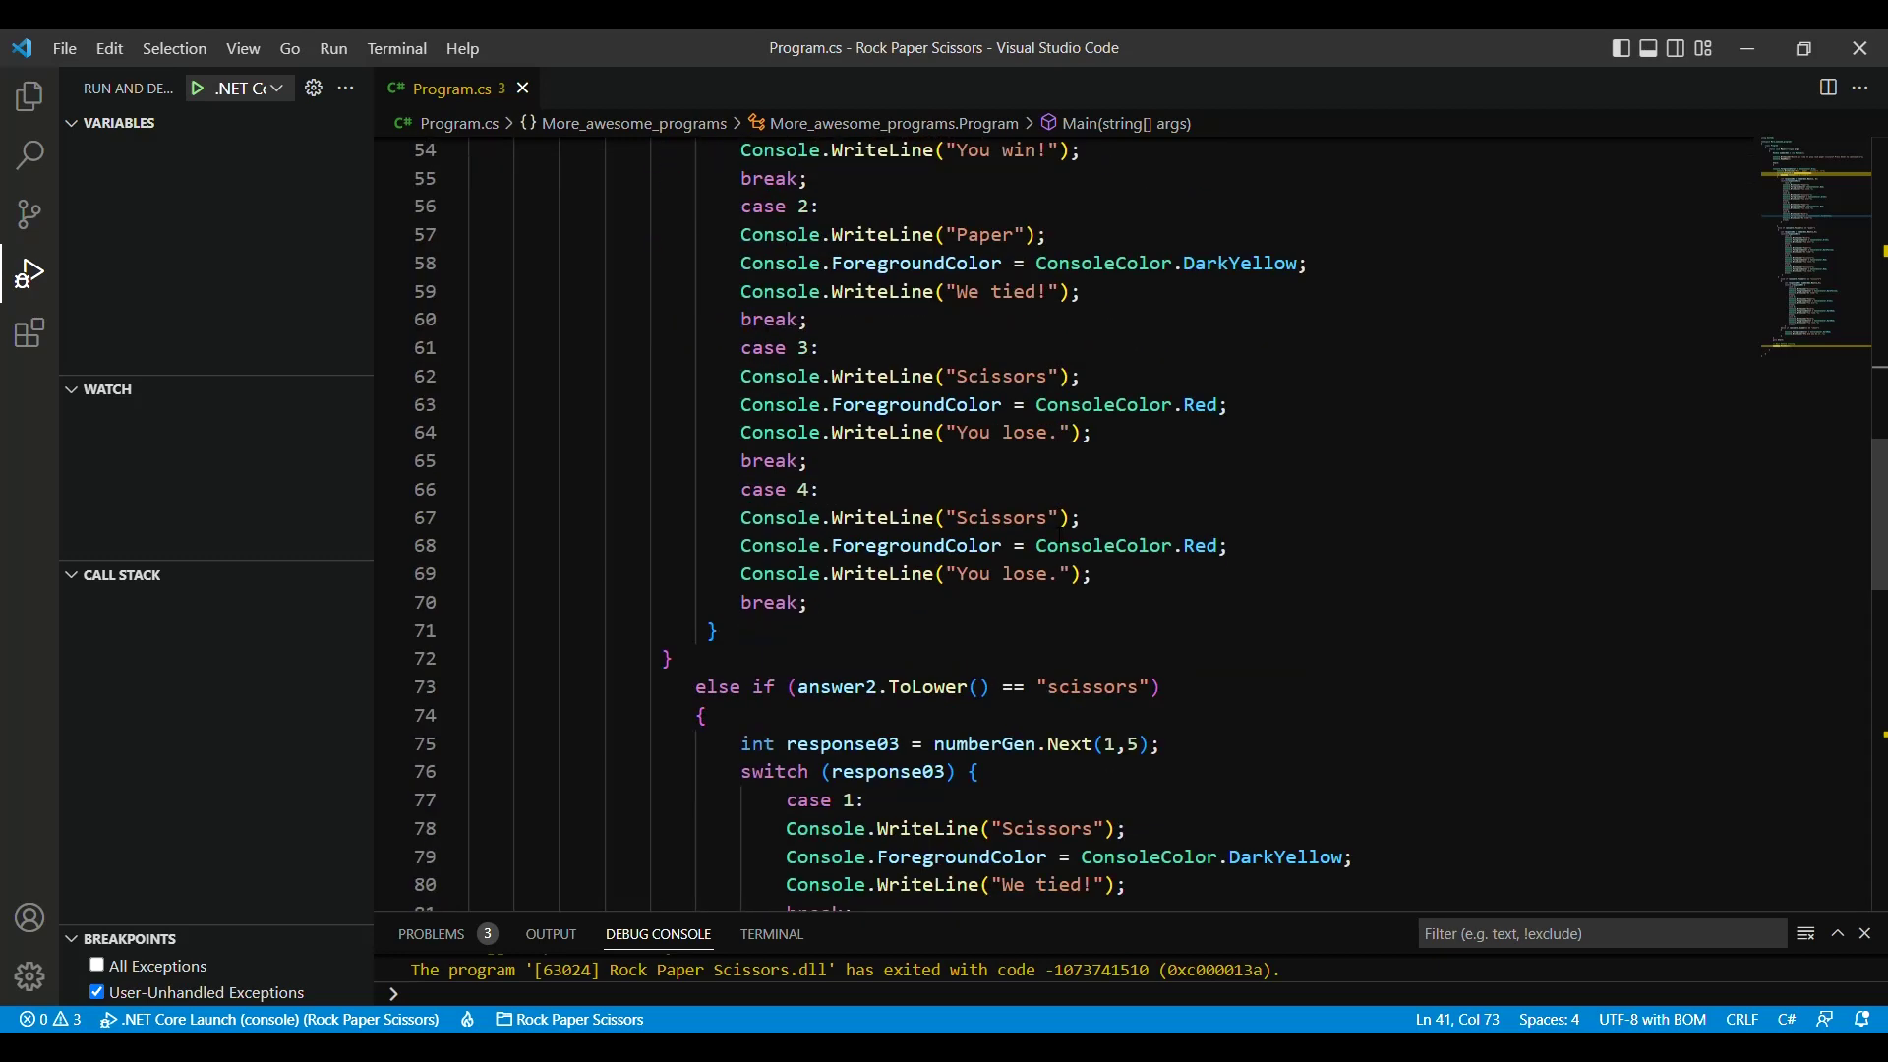
scroll(1055, 509, "down", 3)
scroll(1139, 551, "down", 3)
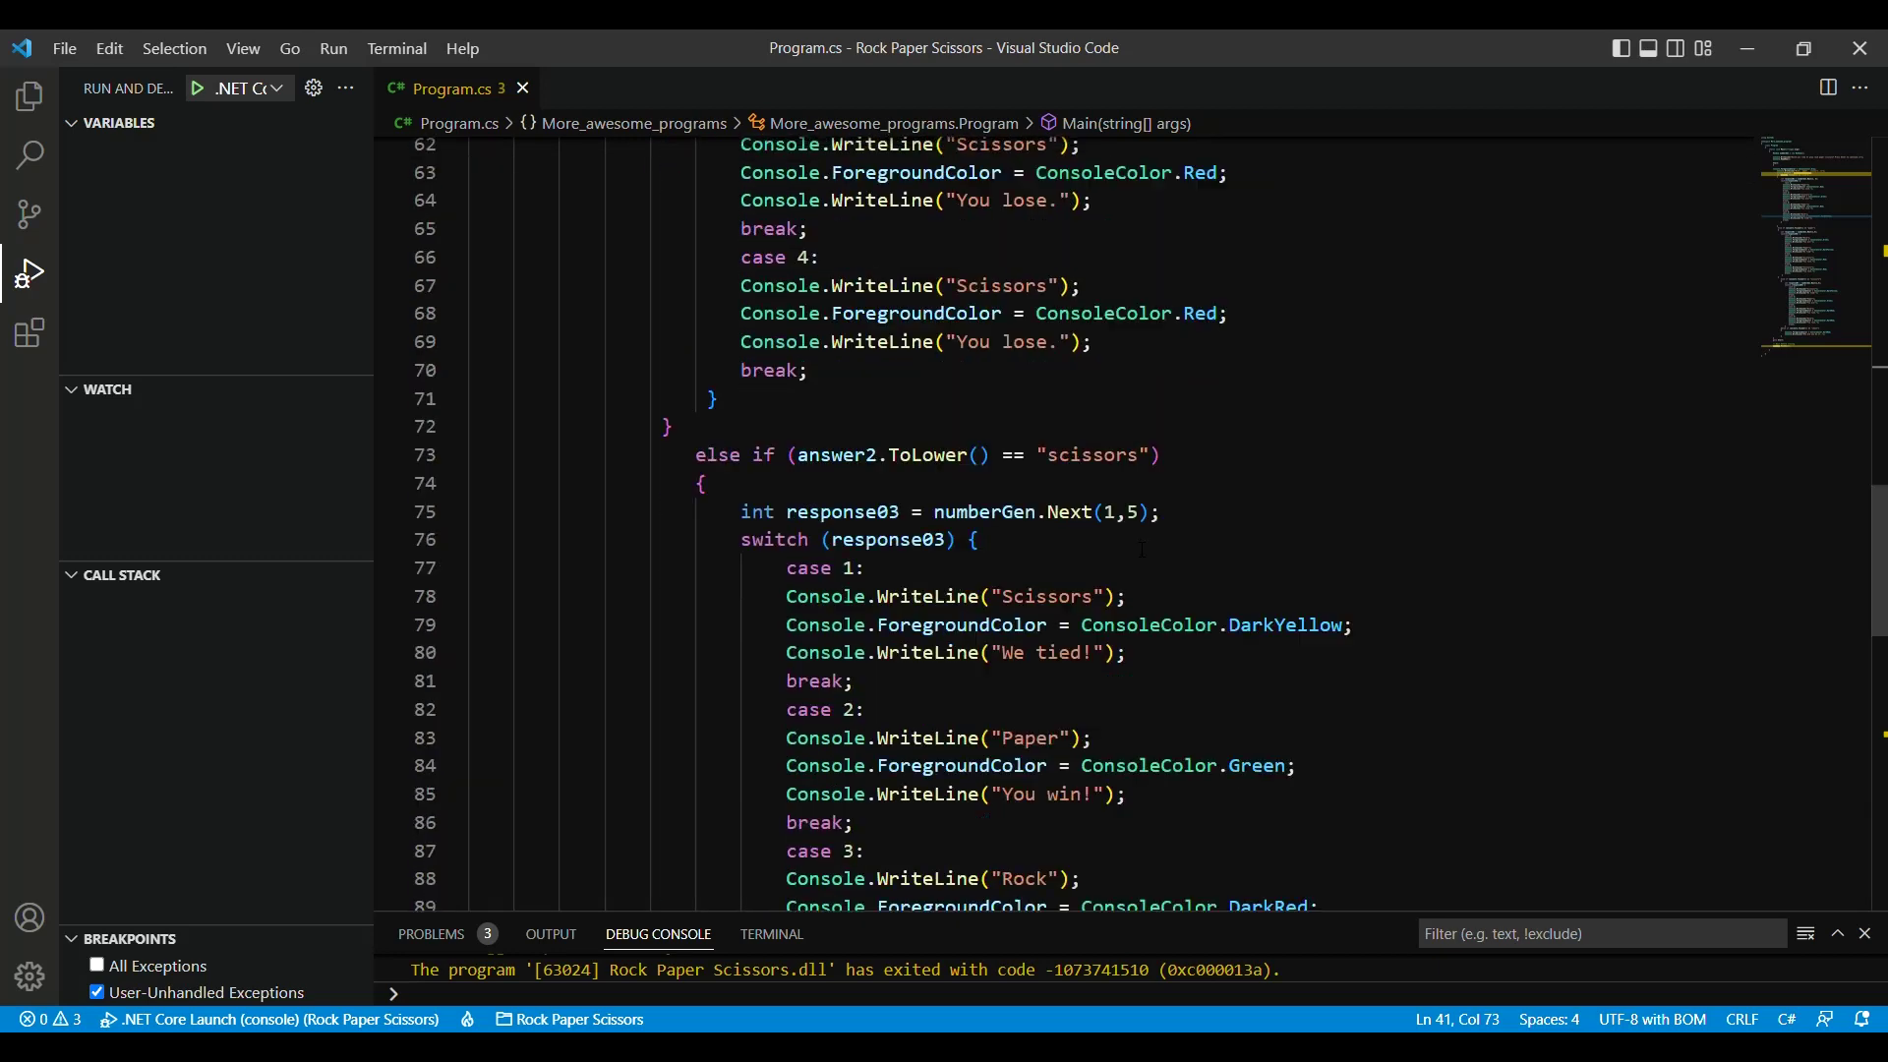
scroll(1140, 550, "down", 3)
scroll(1121, 576, "down", 3)
scroll(1110, 590, "down", 2)
scroll(1109, 590, "down", 2)
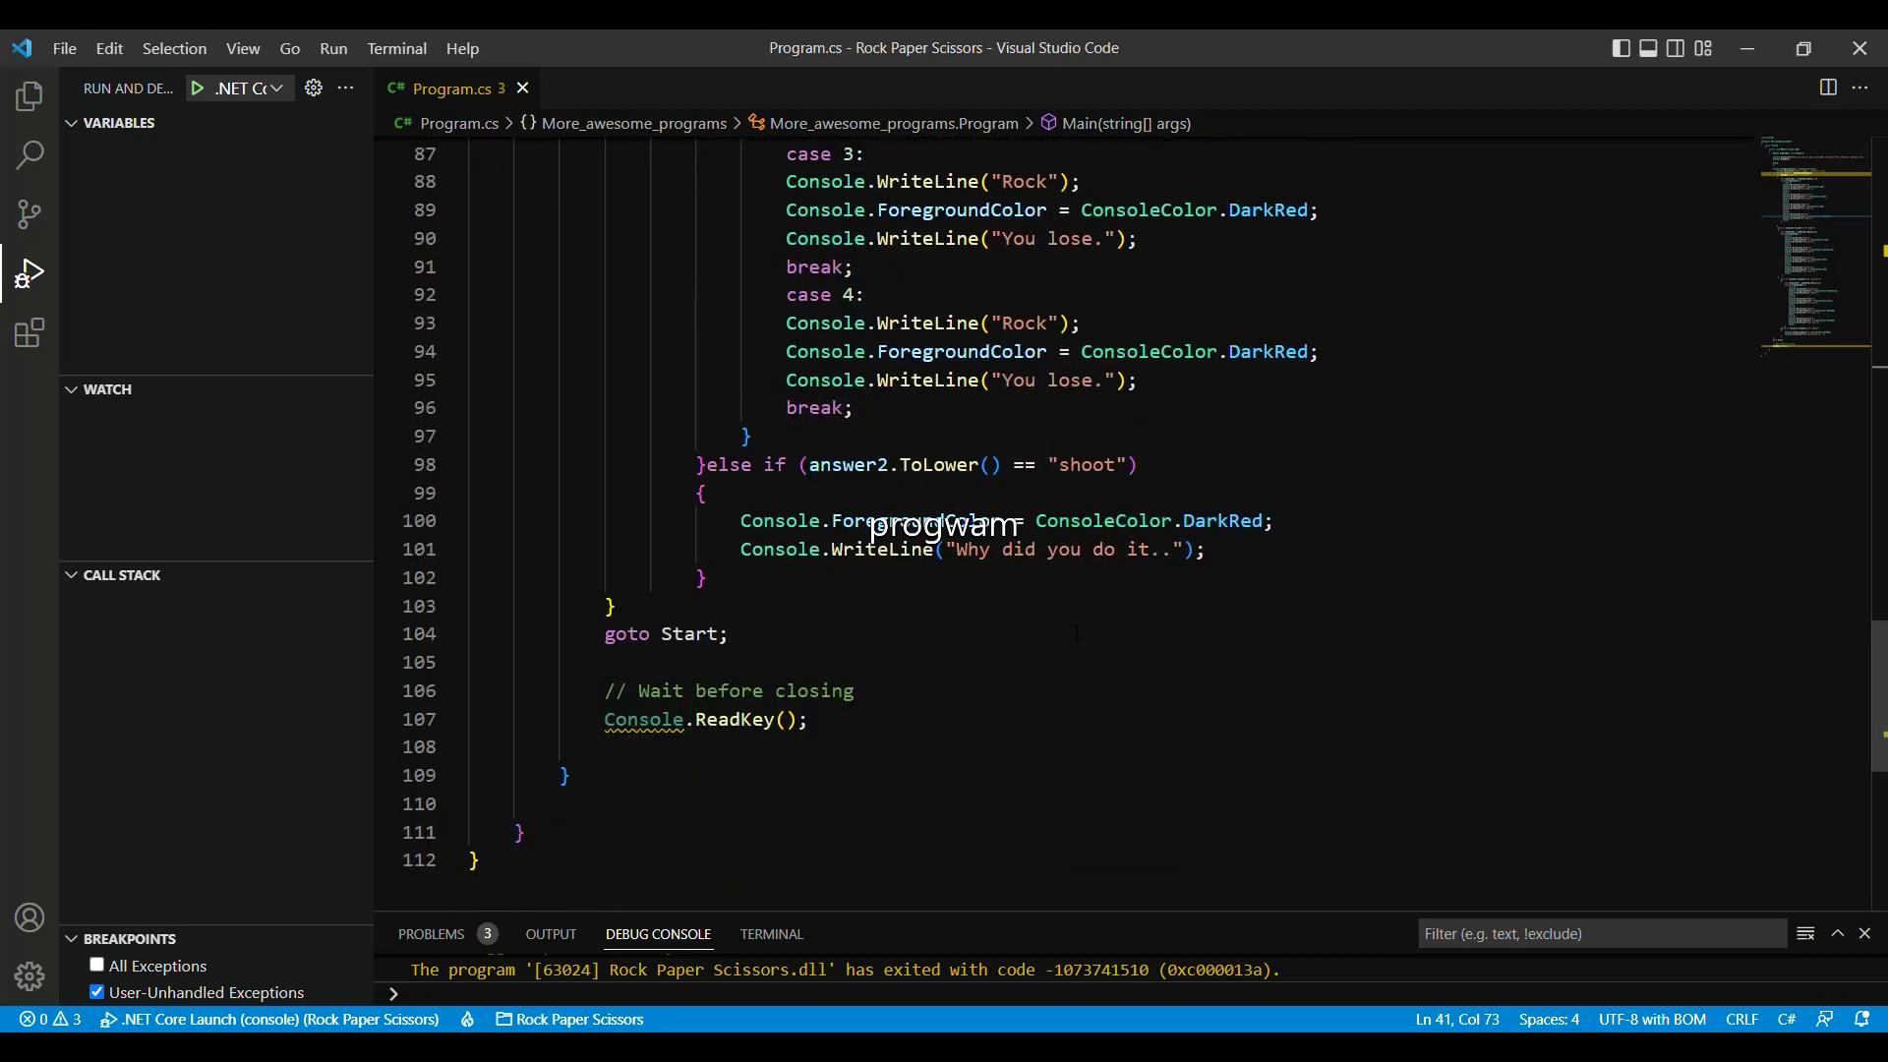
scroll(1109, 589, "down", 2)
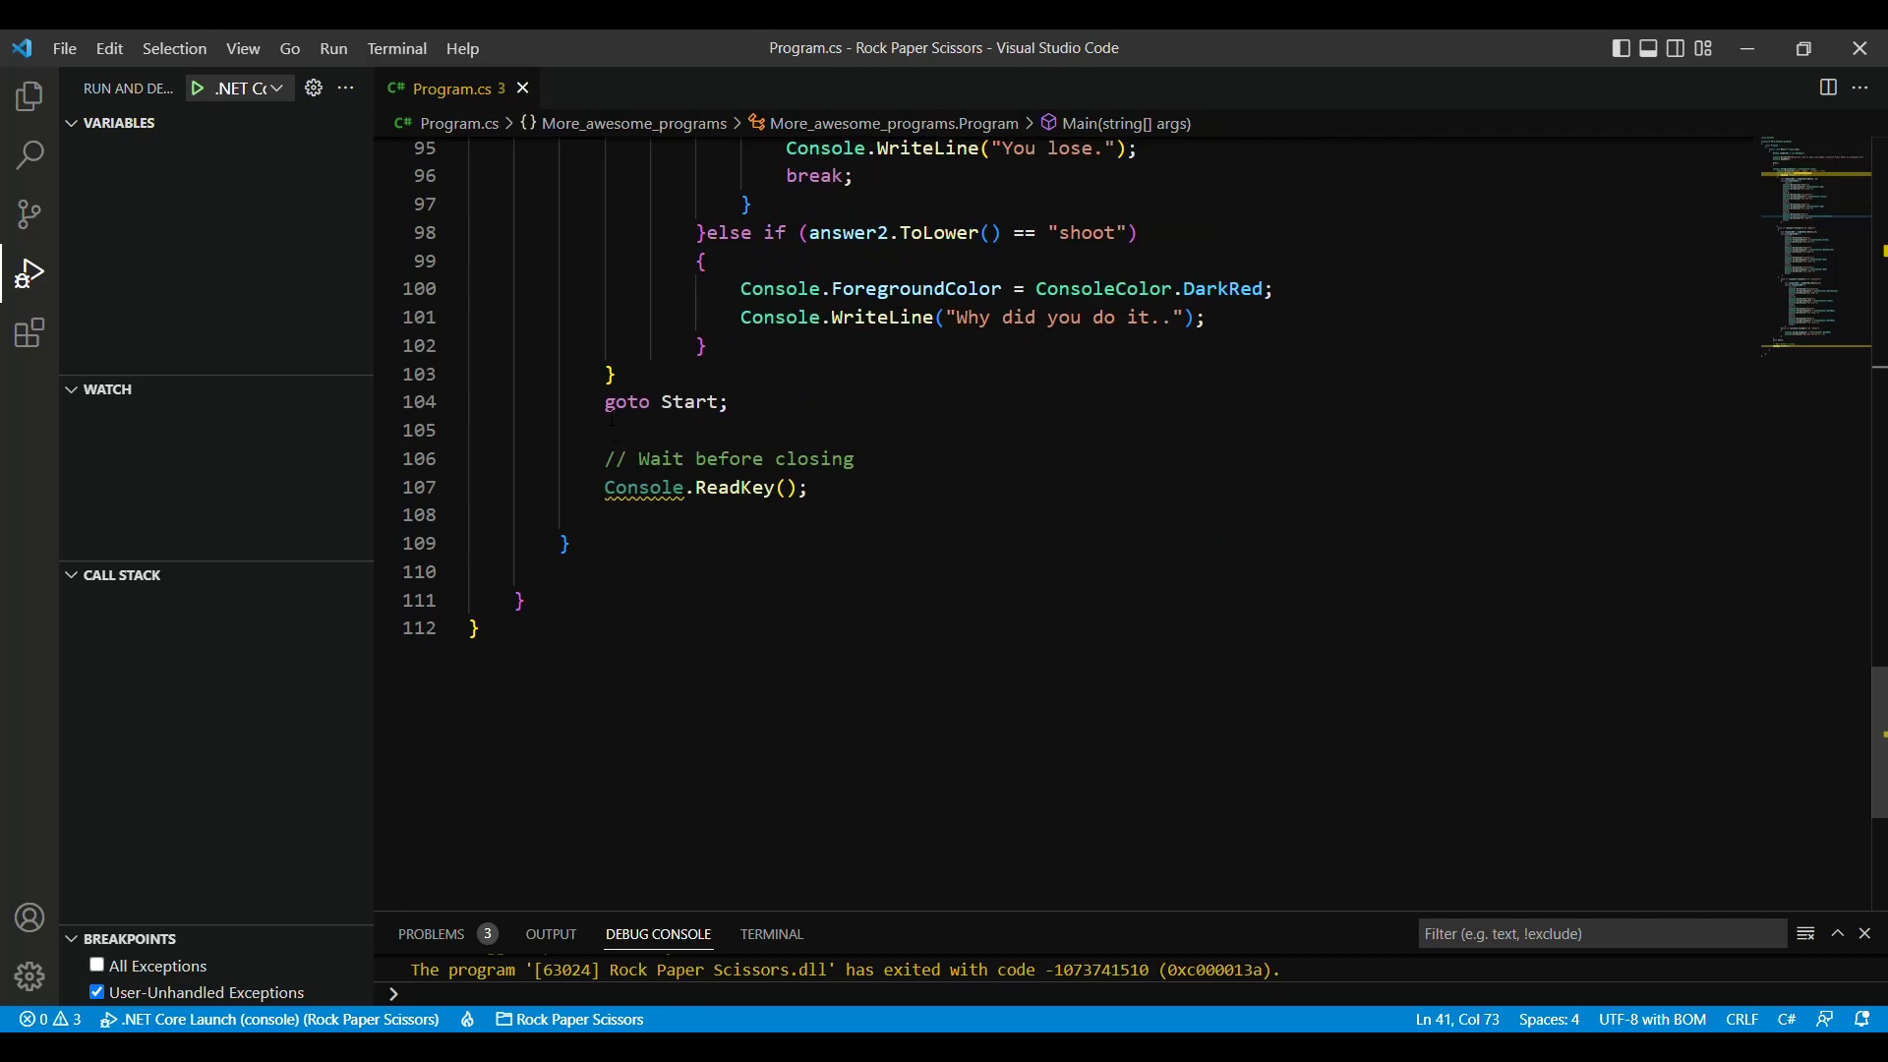
Explain the 'goto Start' statement that repeats the game and the answer-reading line
left_click(709, 402)
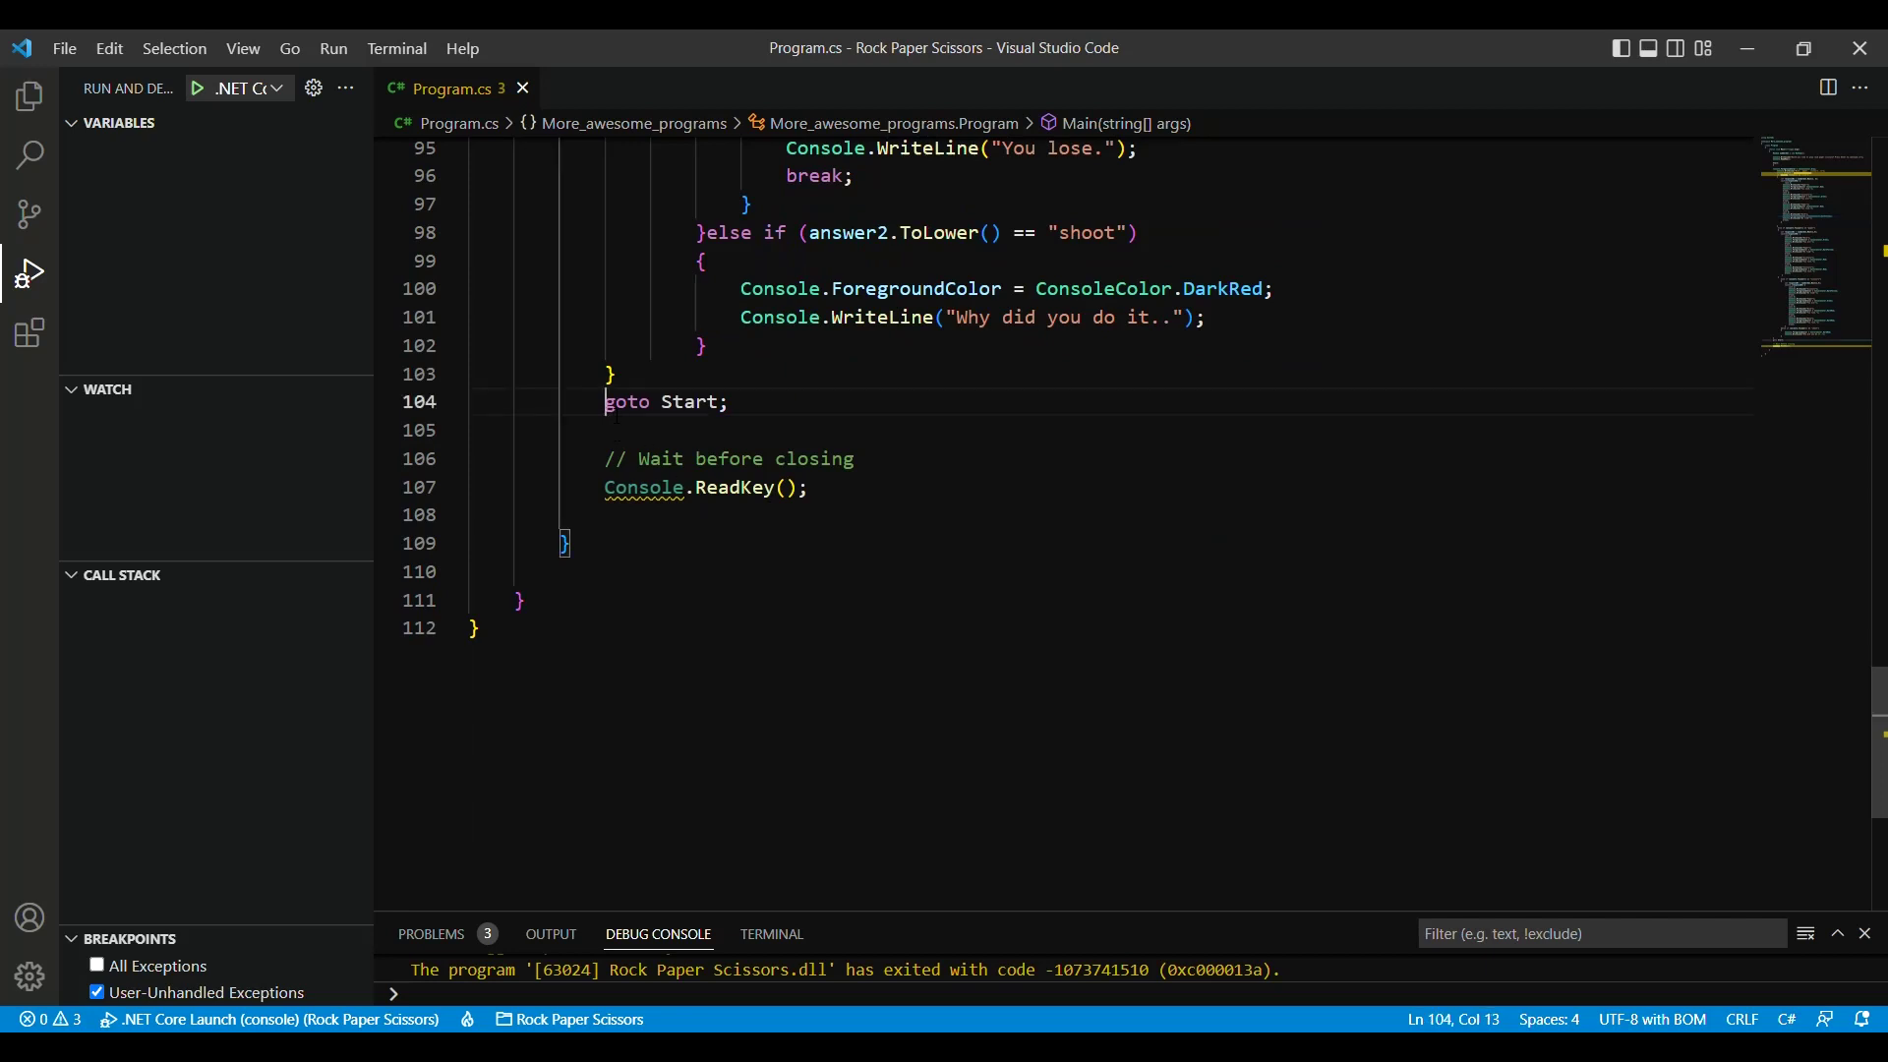
scroll(709, 401, "up", 1)
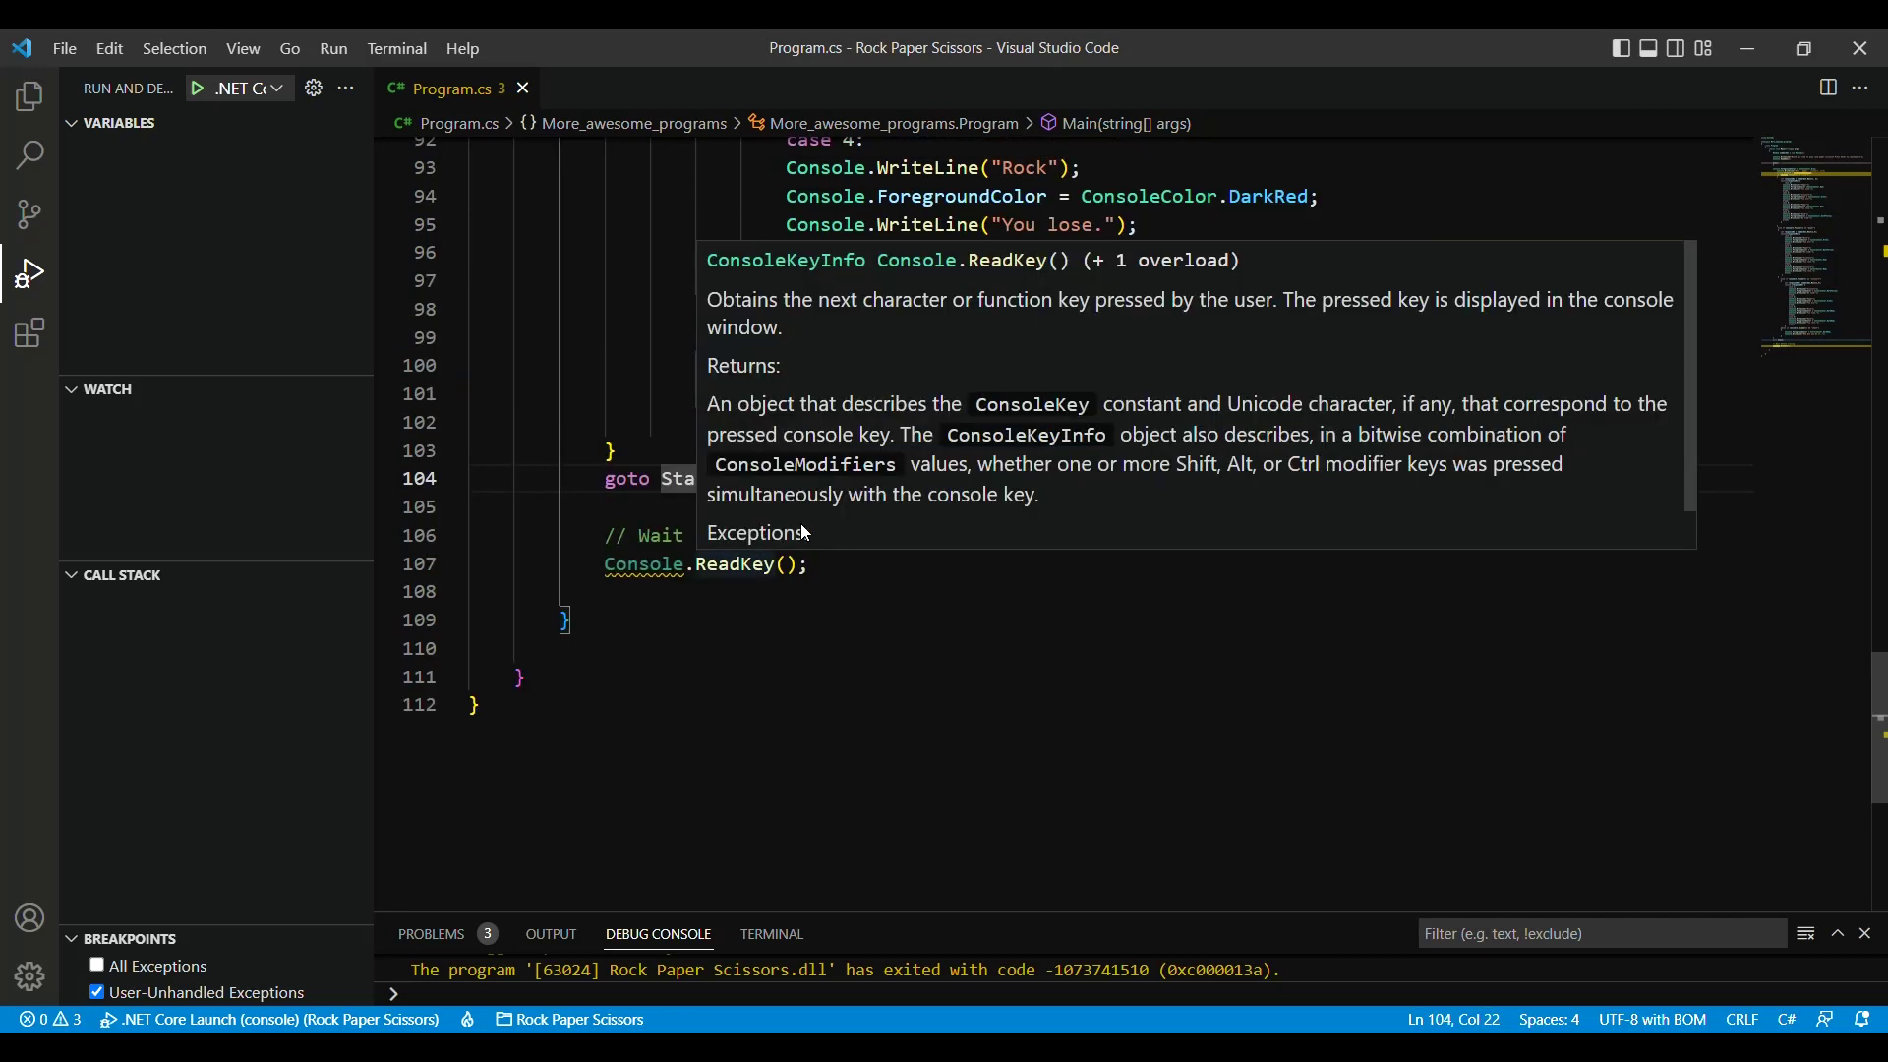
left_click(759, 482)
left_click_drag(730, 482, 605, 479)
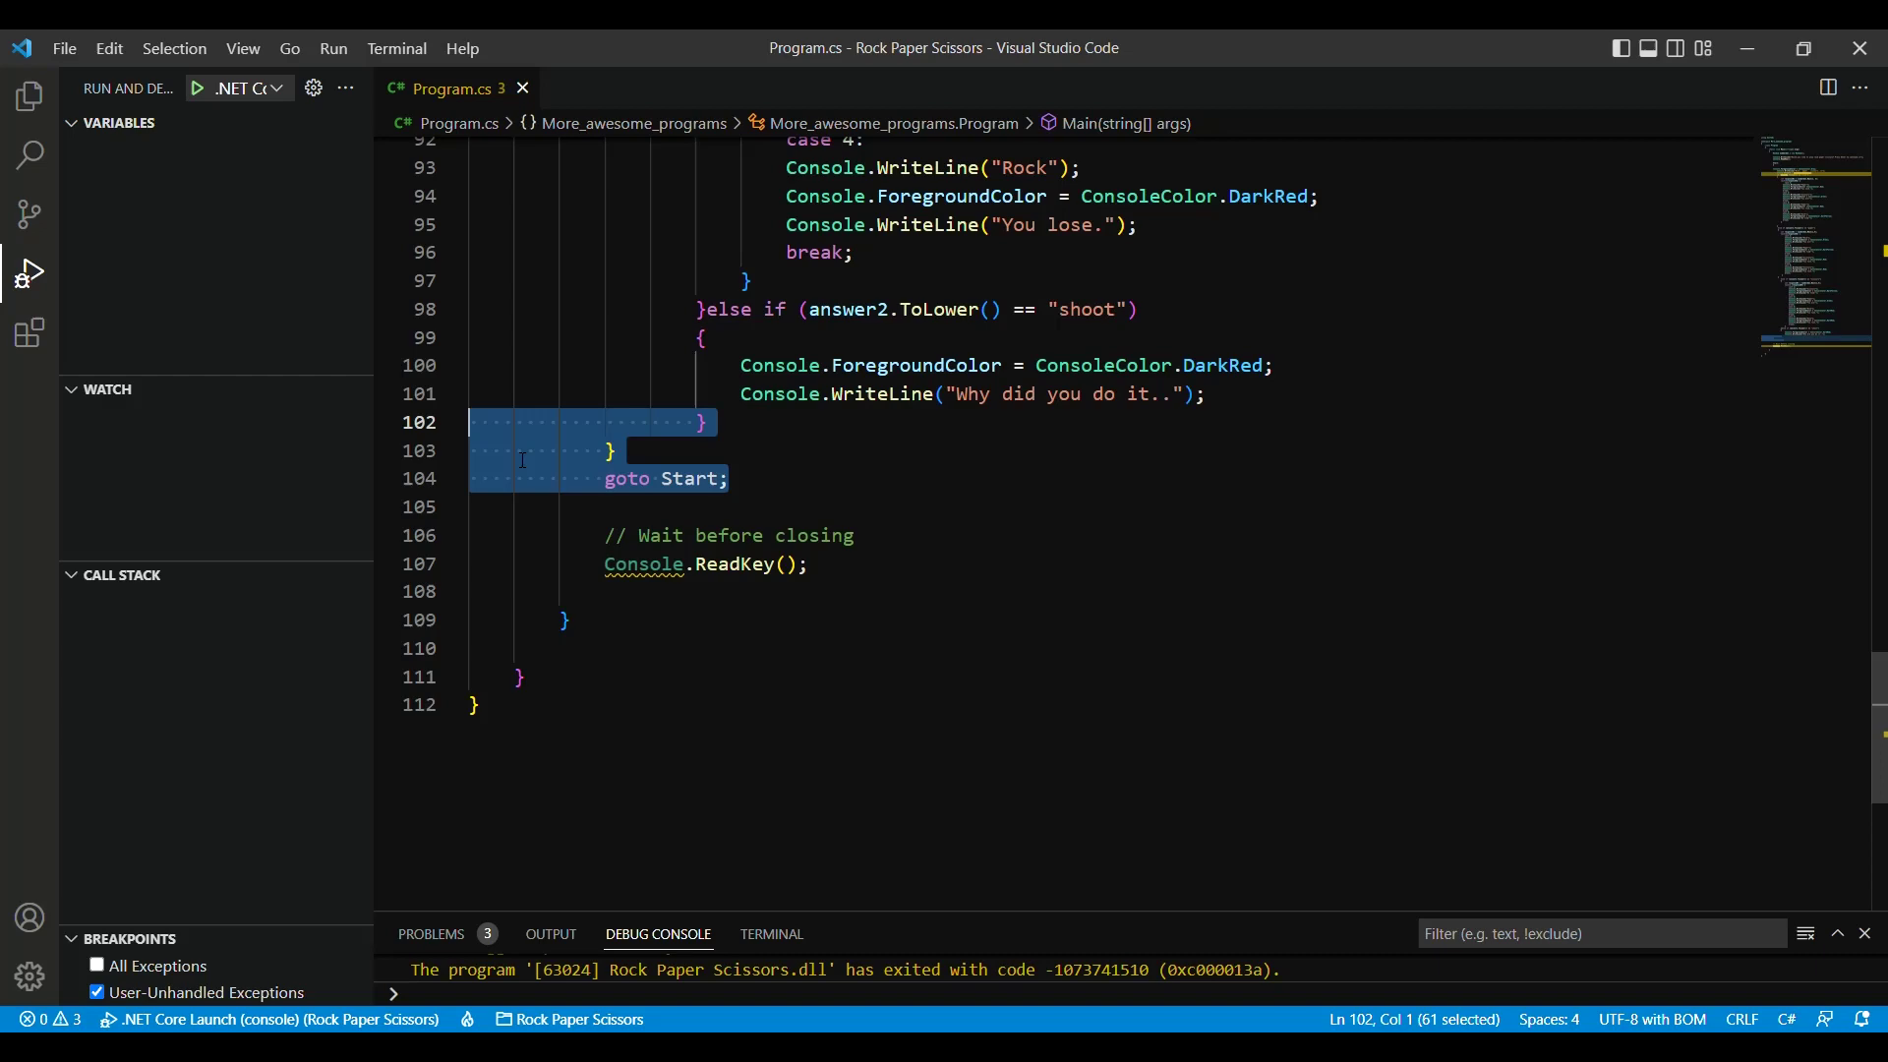
key("Right")
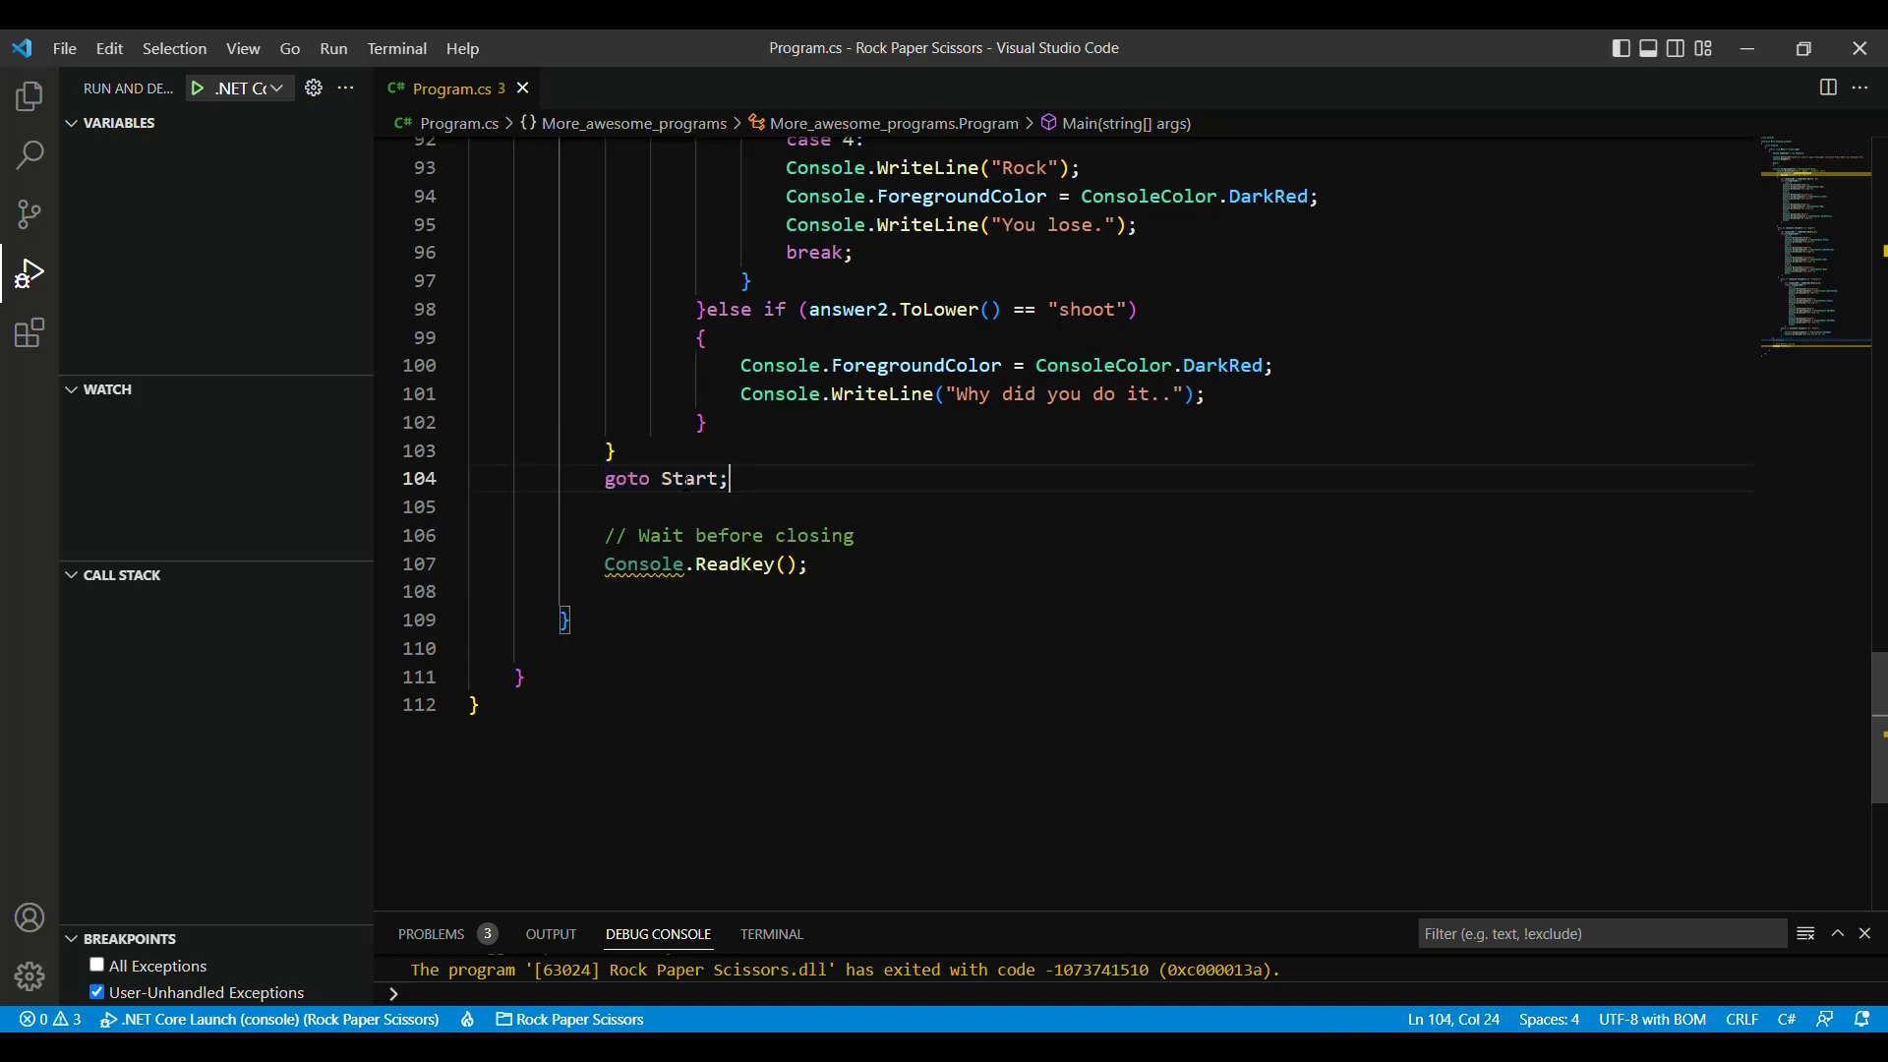
scroll(1017, 437, "up", 10)
scroll(1018, 437, "up", 10)
scroll(1017, 437, "up", 10)
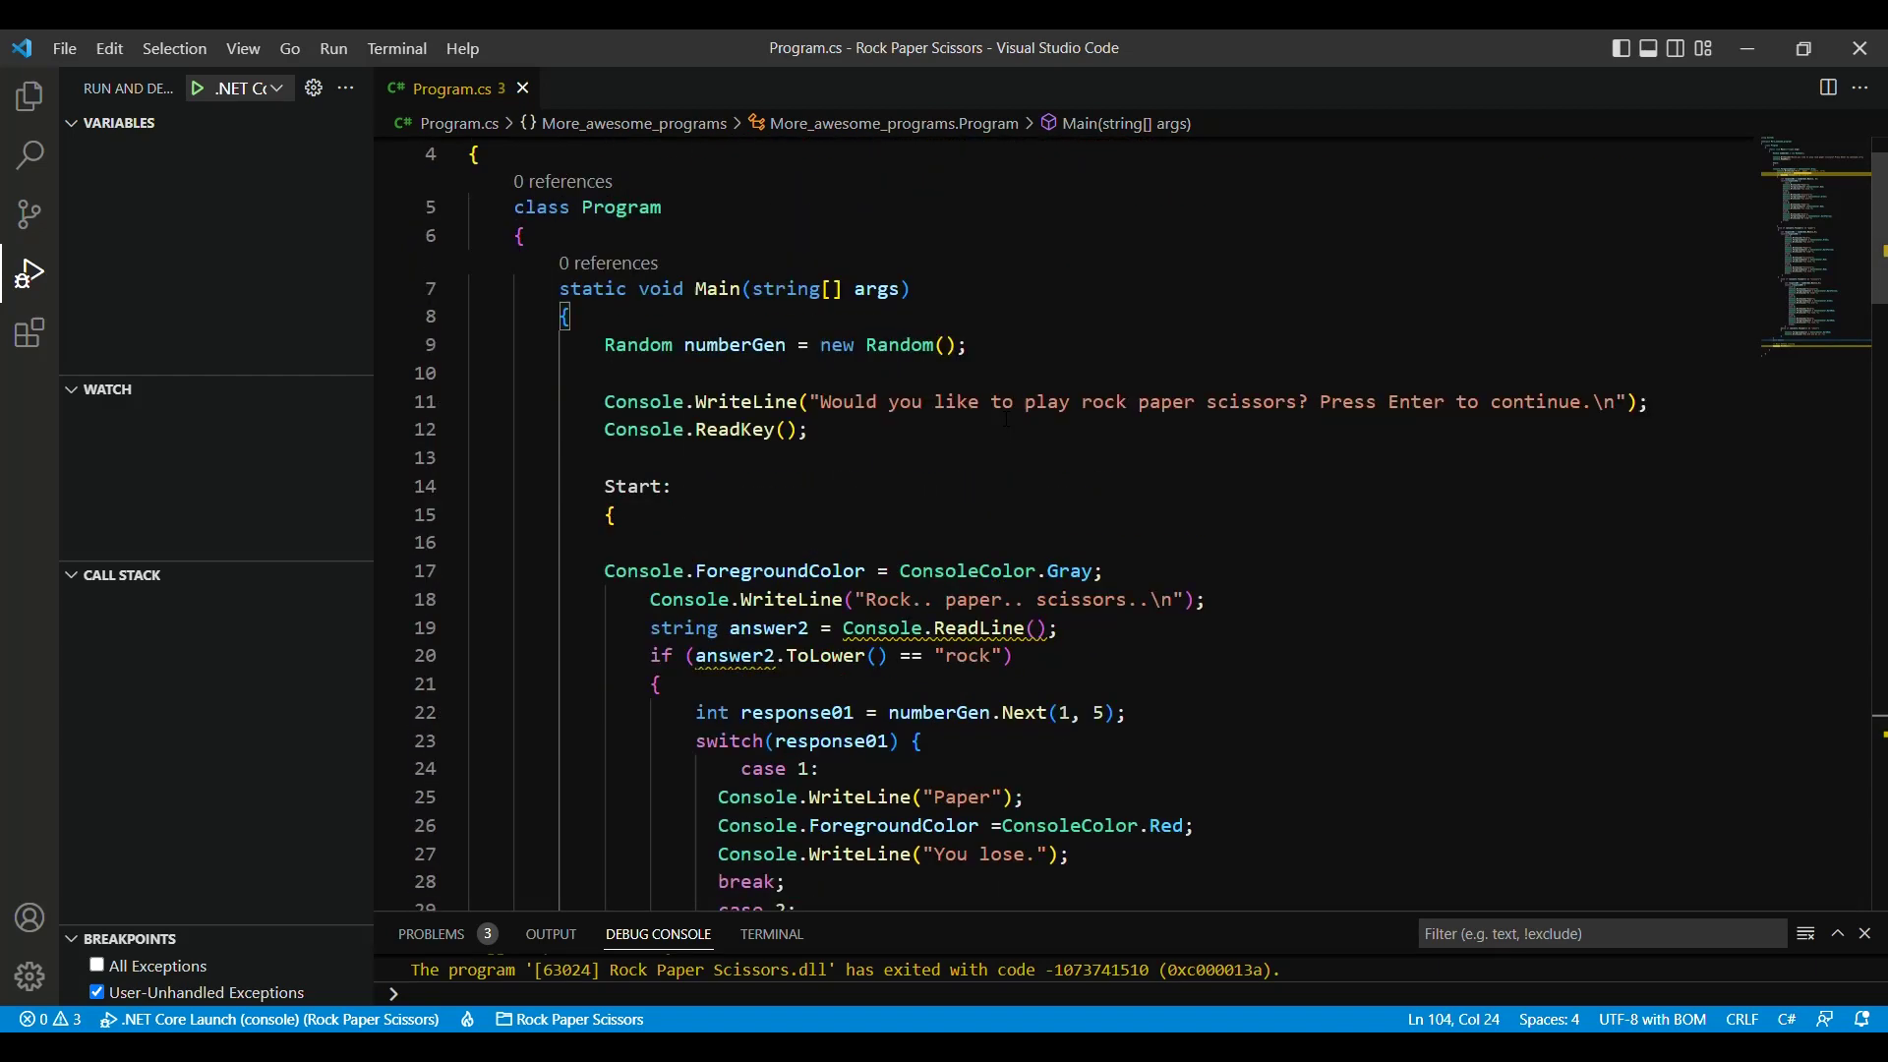
scroll(1017, 437, "up", 5)
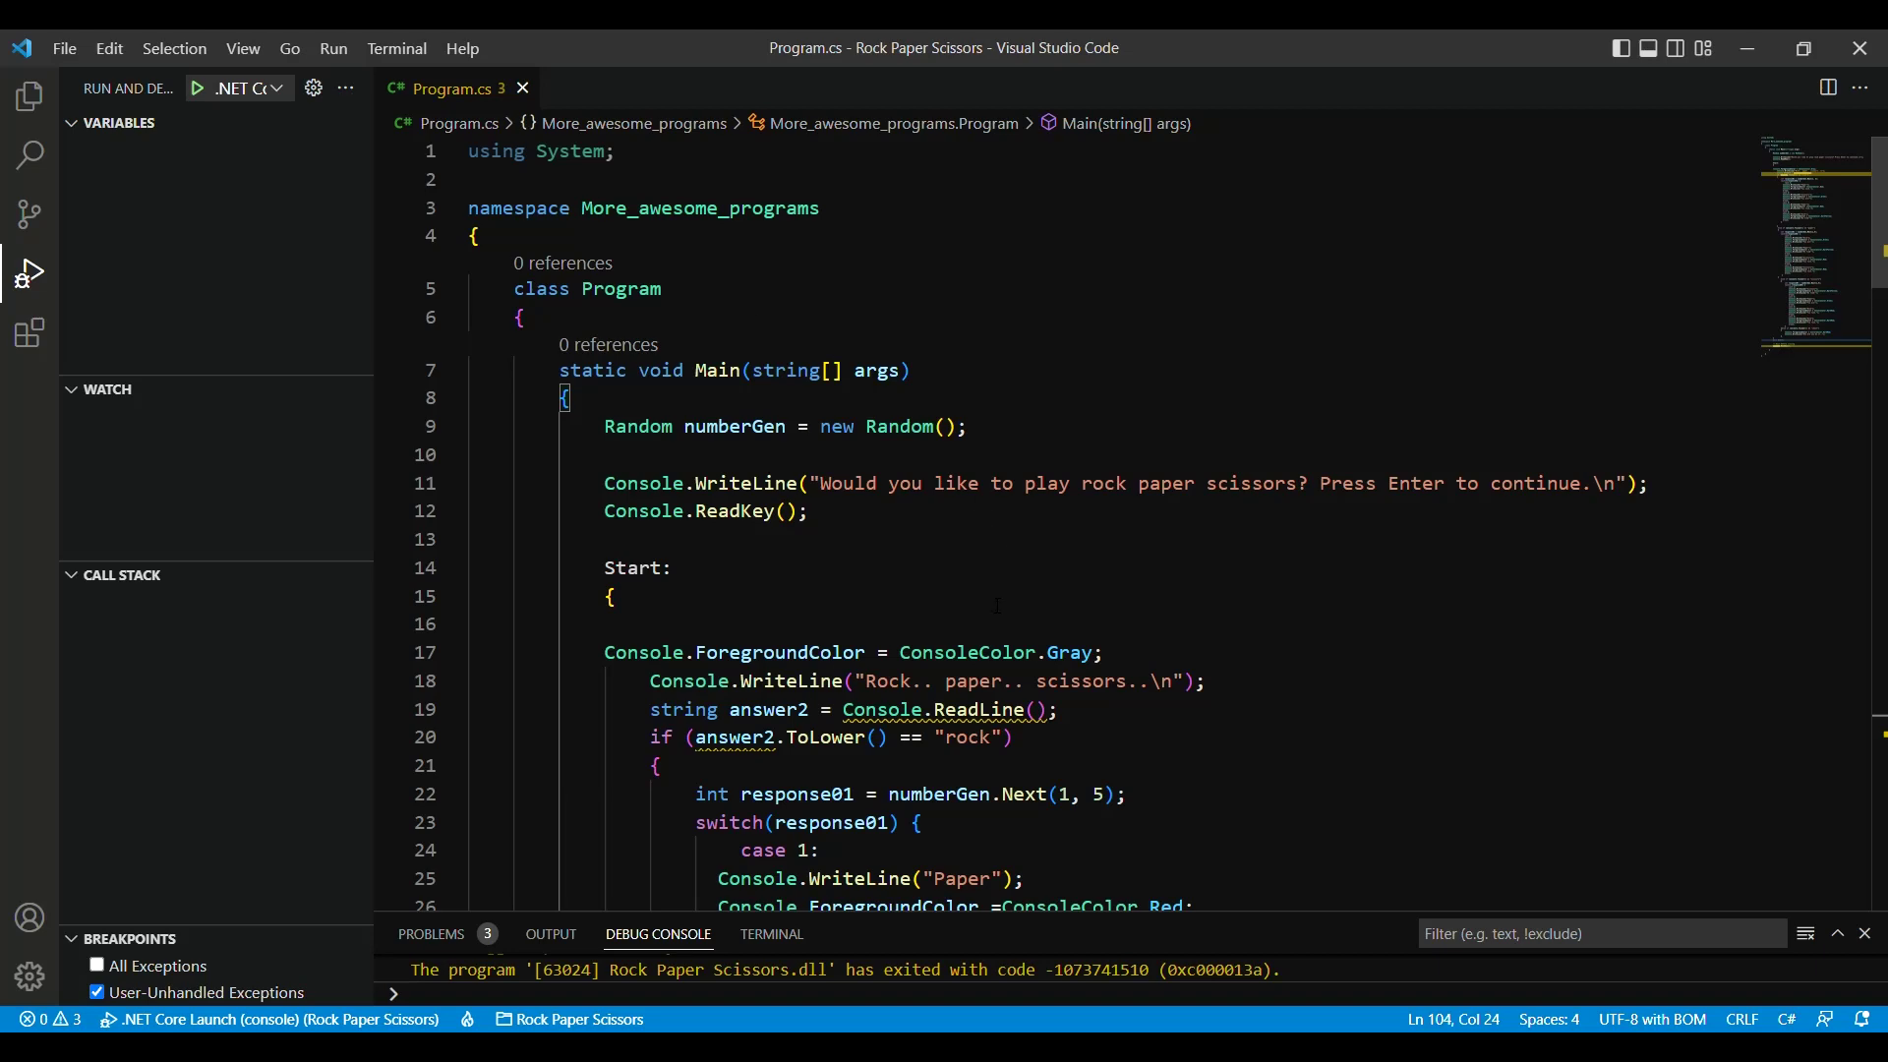
scroll(944, 681, "down", 1)
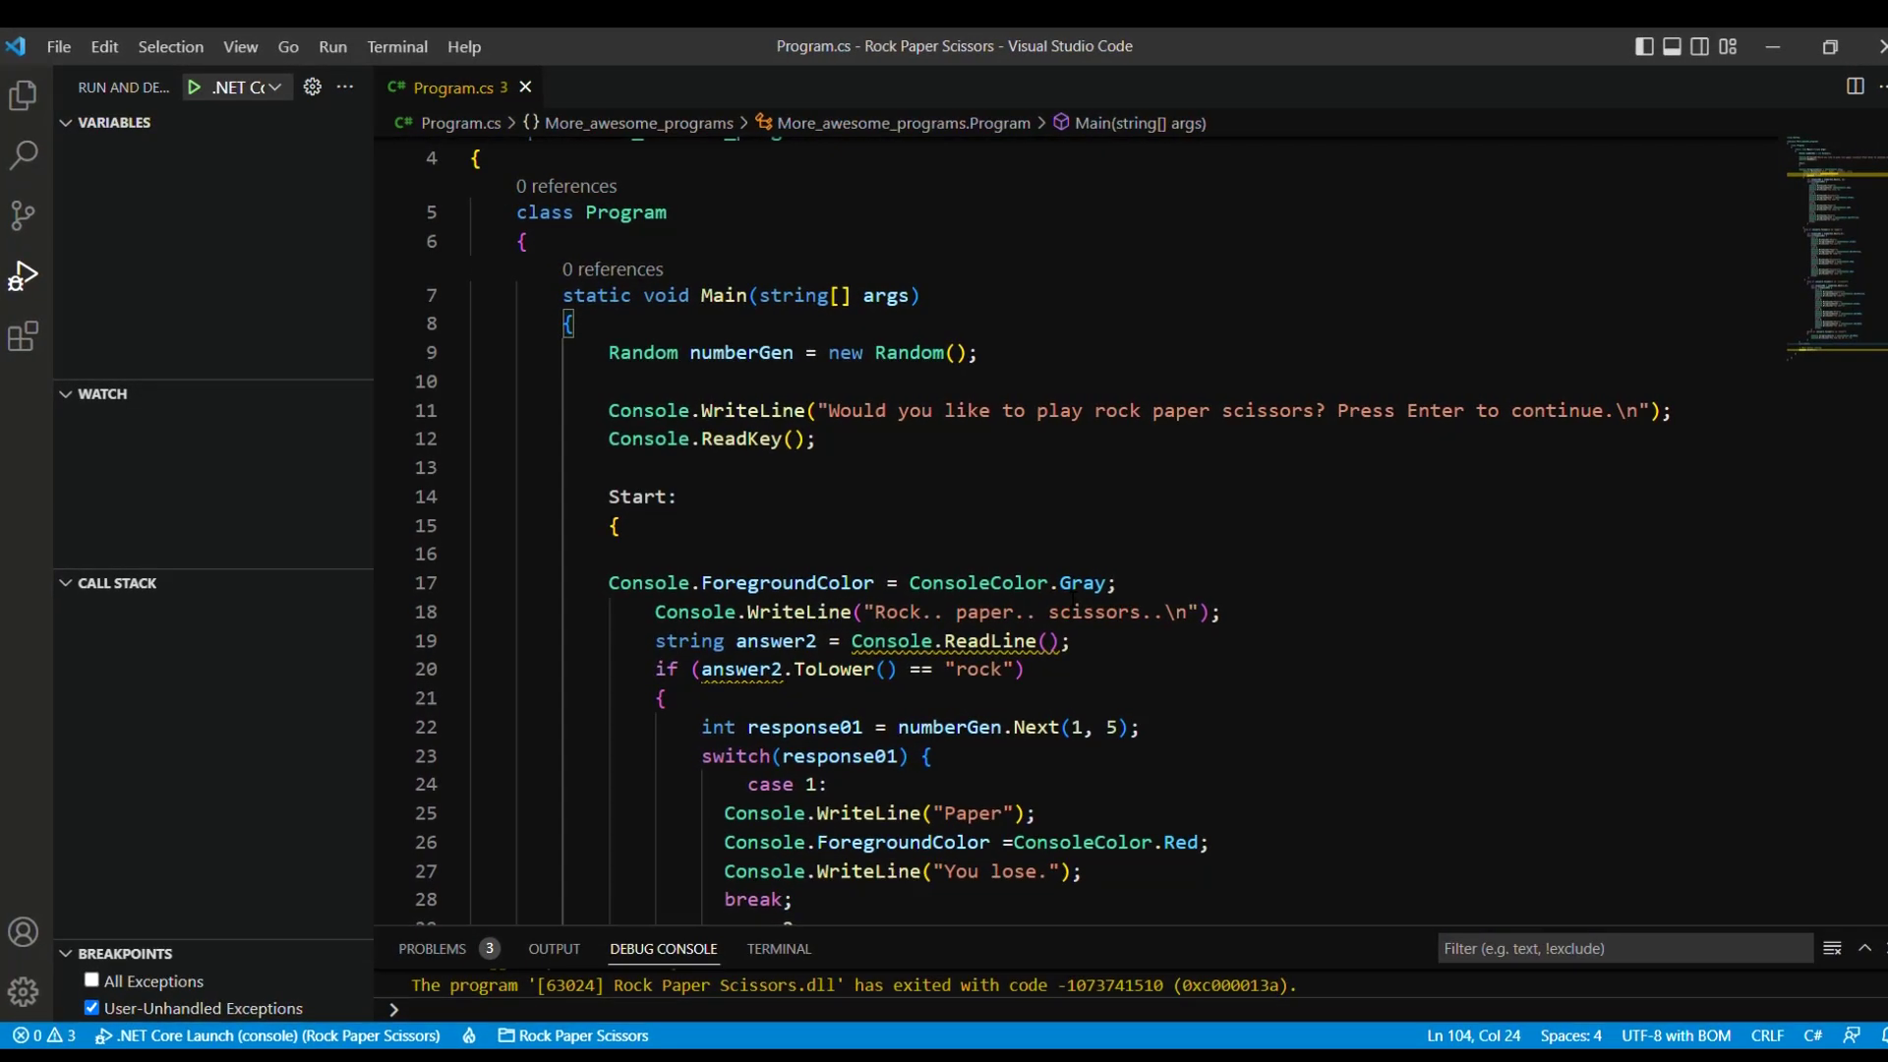
left_click(1085, 640)
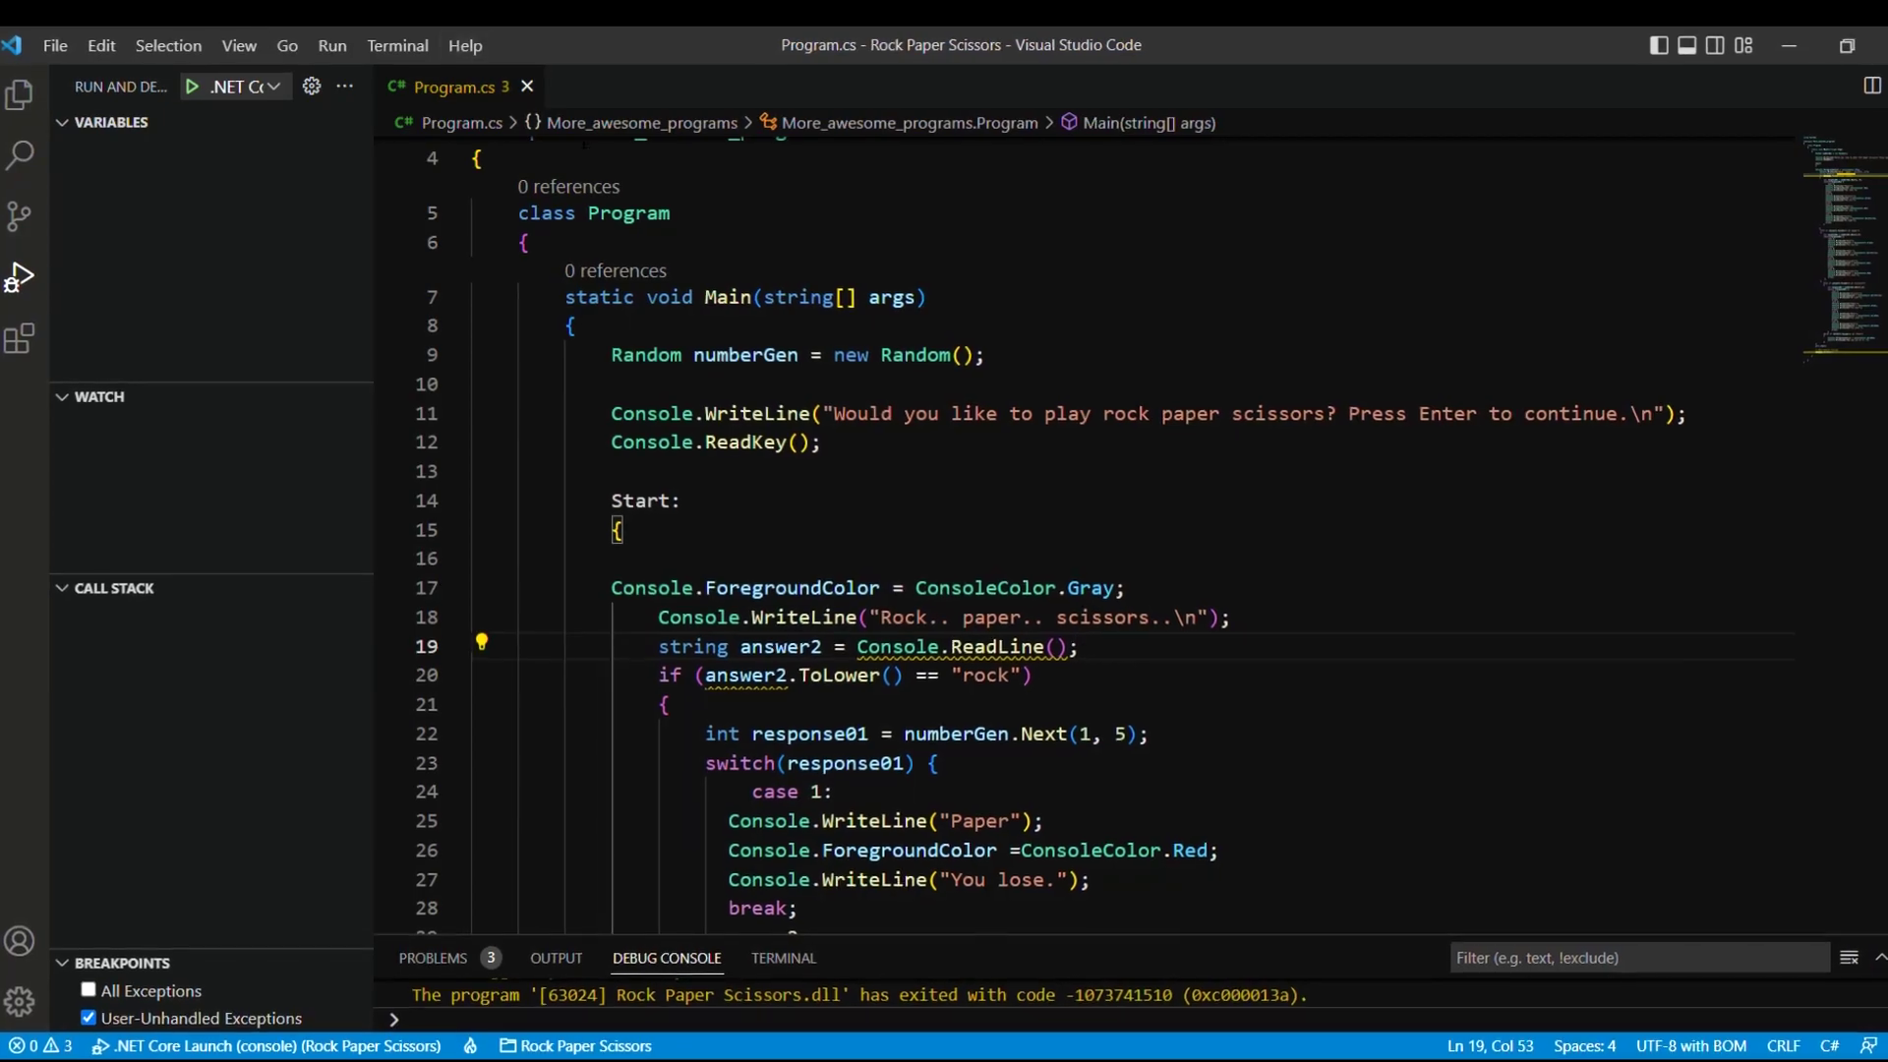
Start the program with Run > Start Debugging and continue past the welcome prompt
left_click(332, 45)
left_click(383, 74)
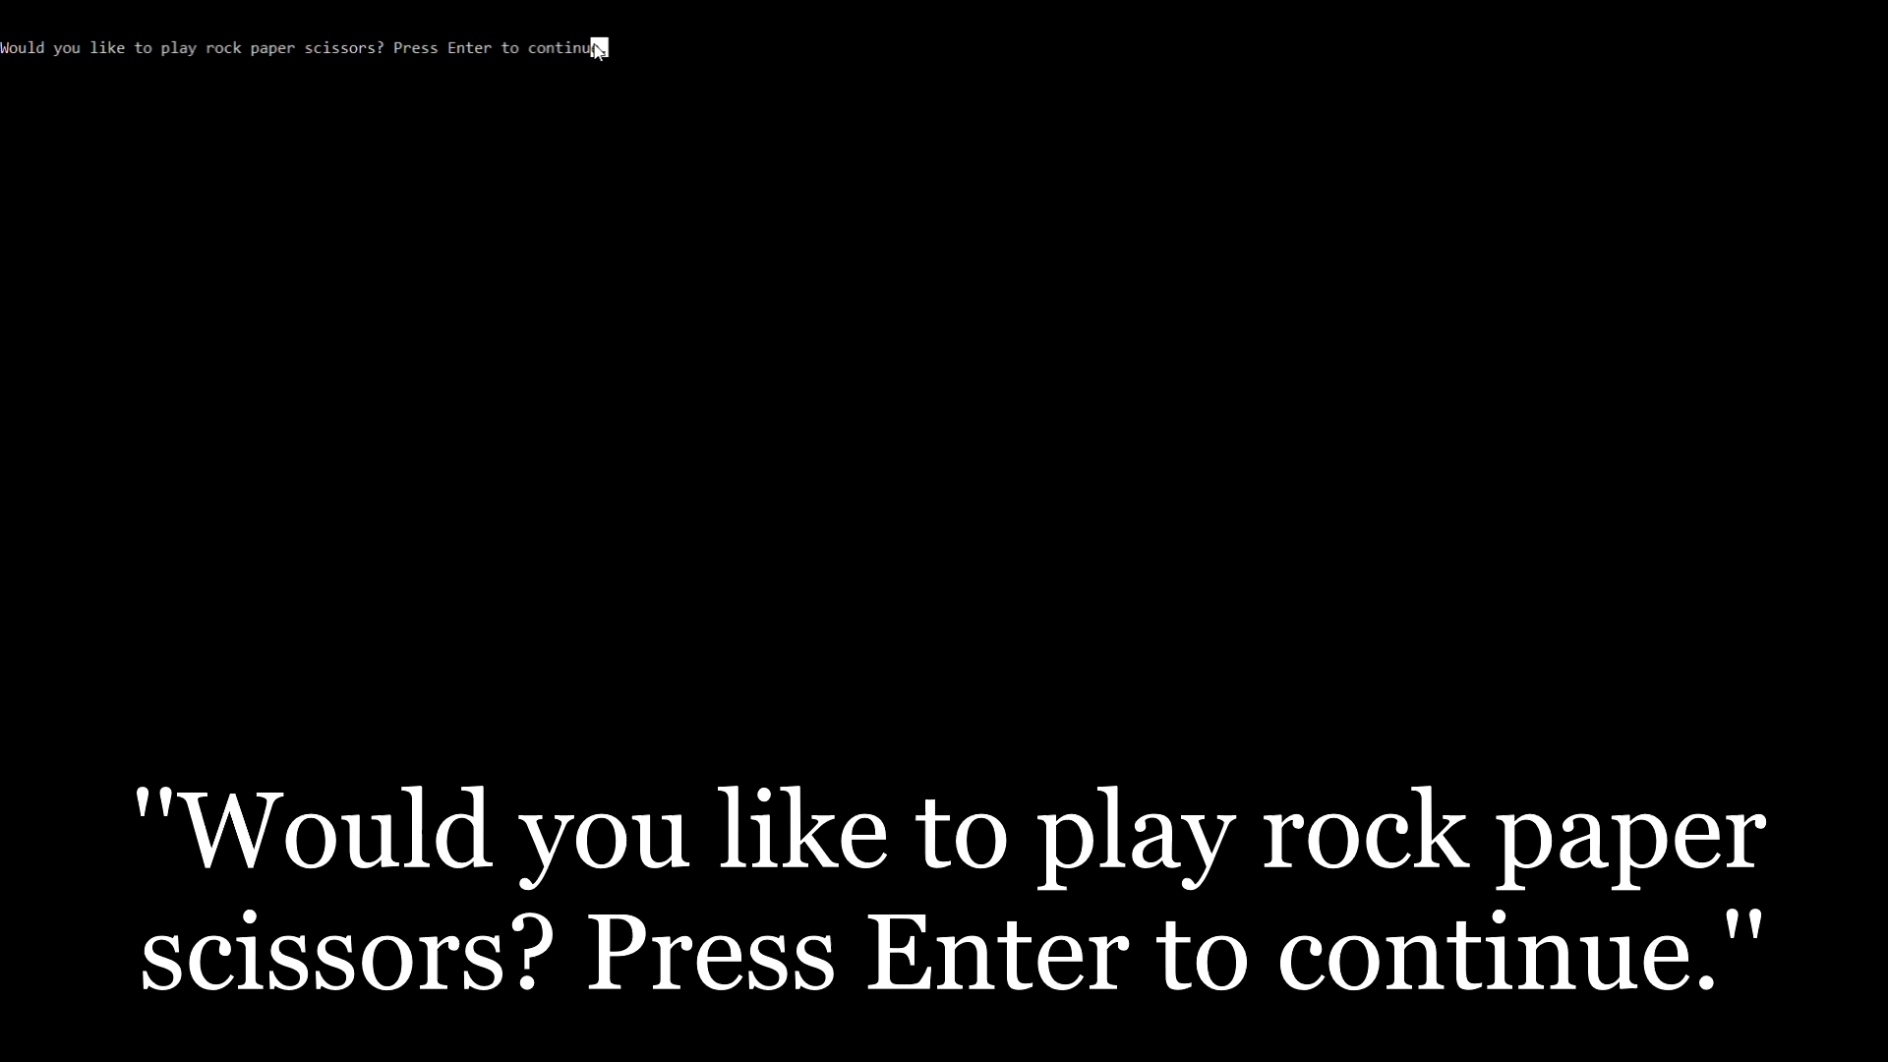
left_click_drag(607, 48, 0, 48)
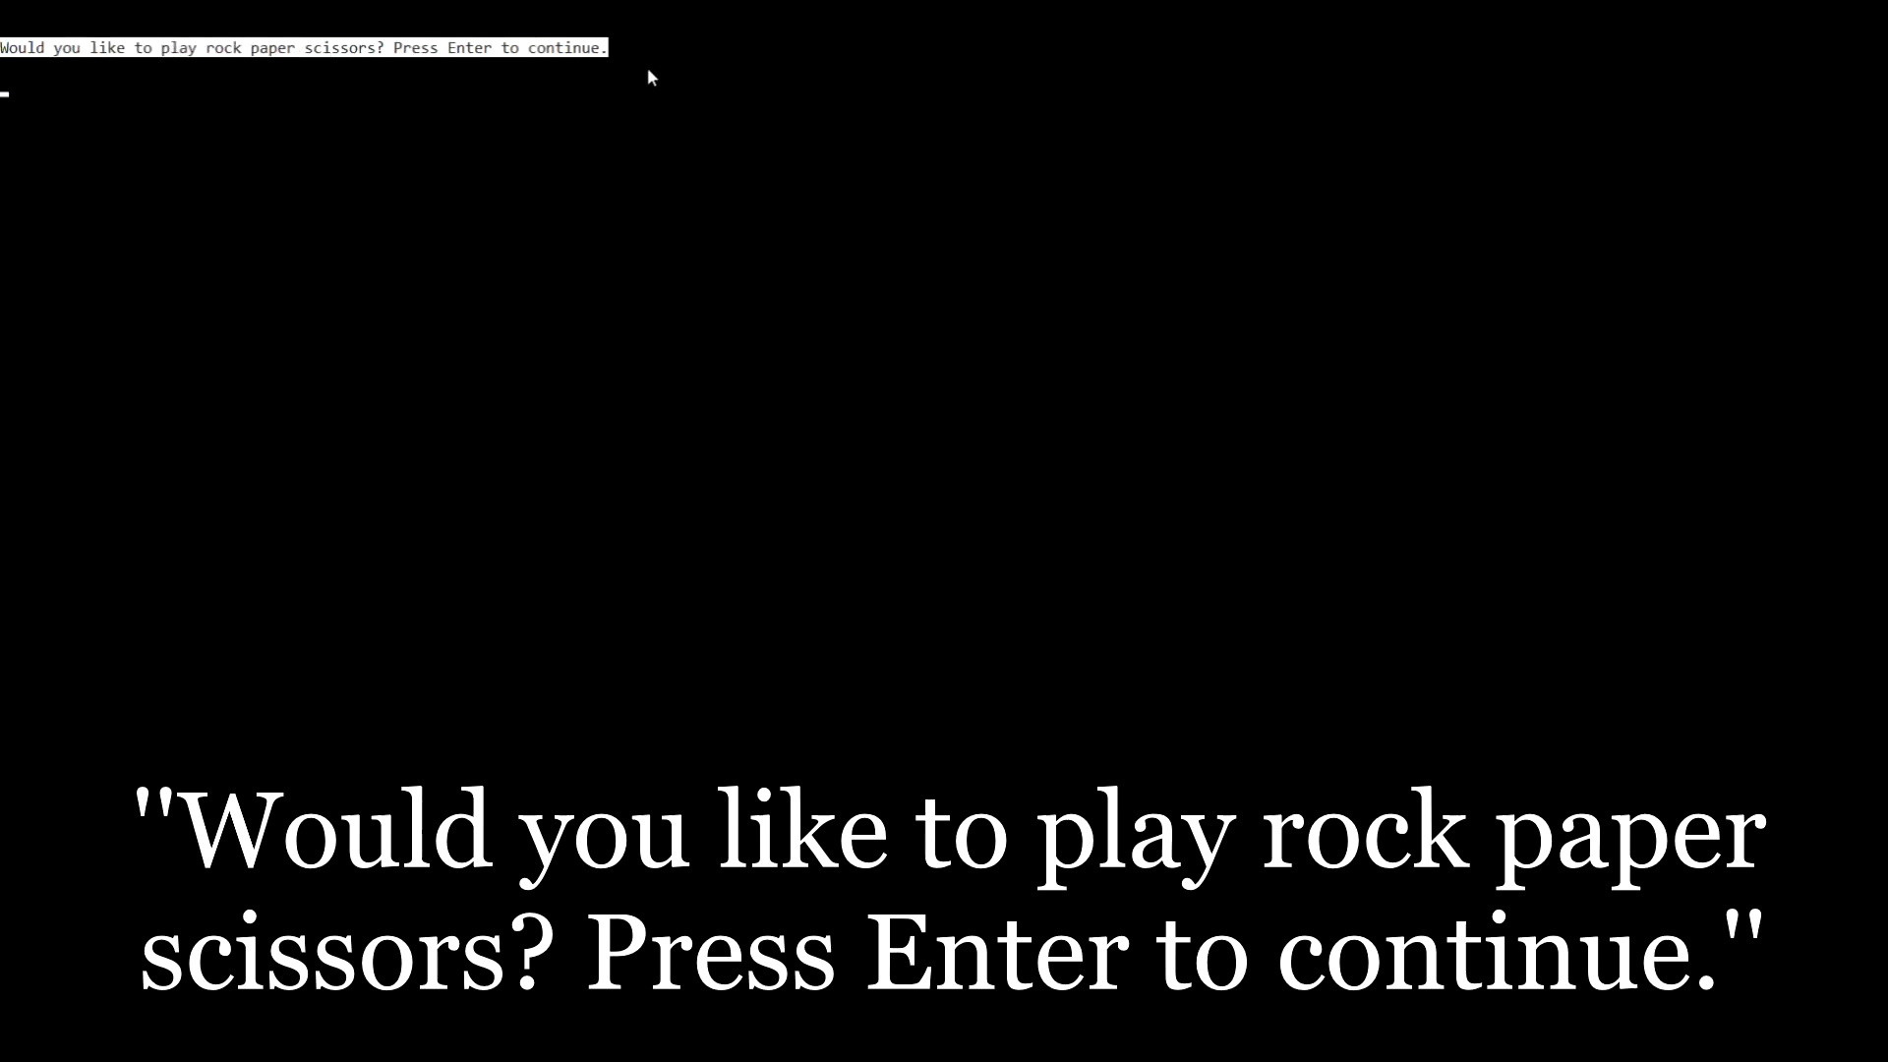
left_click(162, 145)
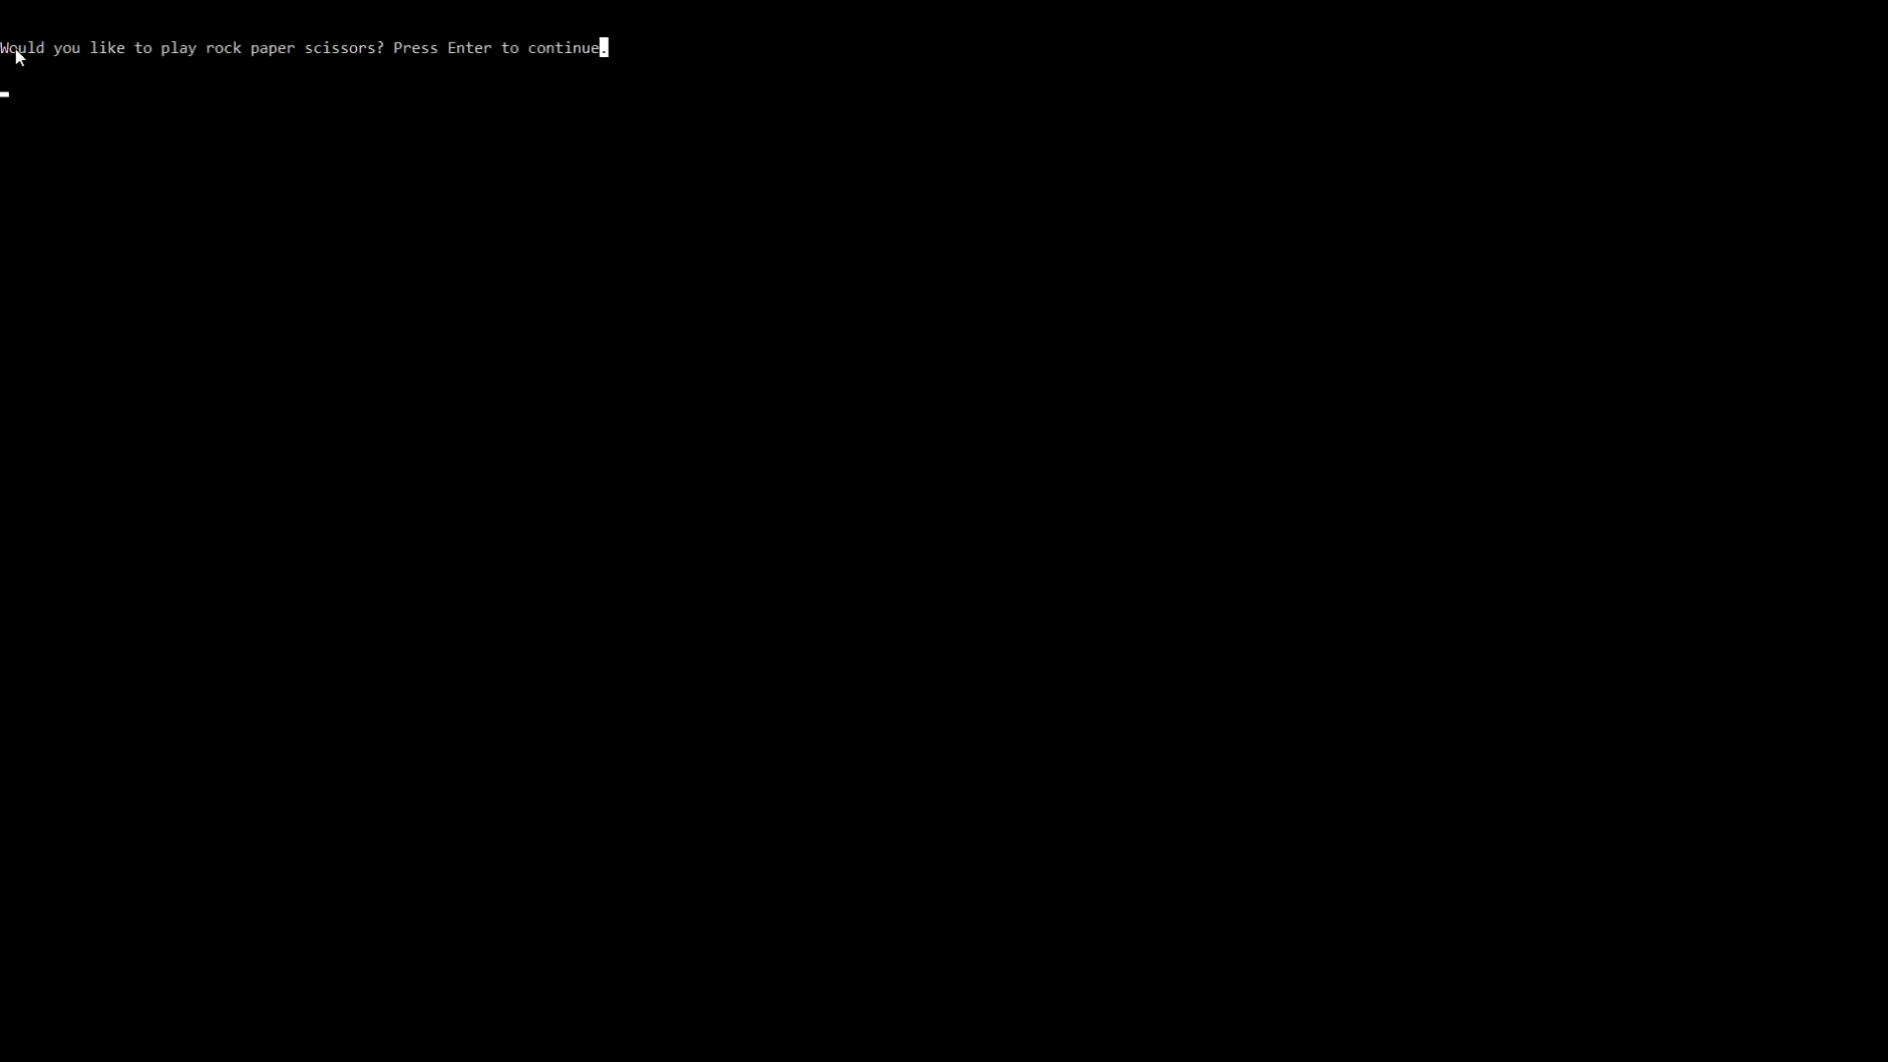
key("Return")
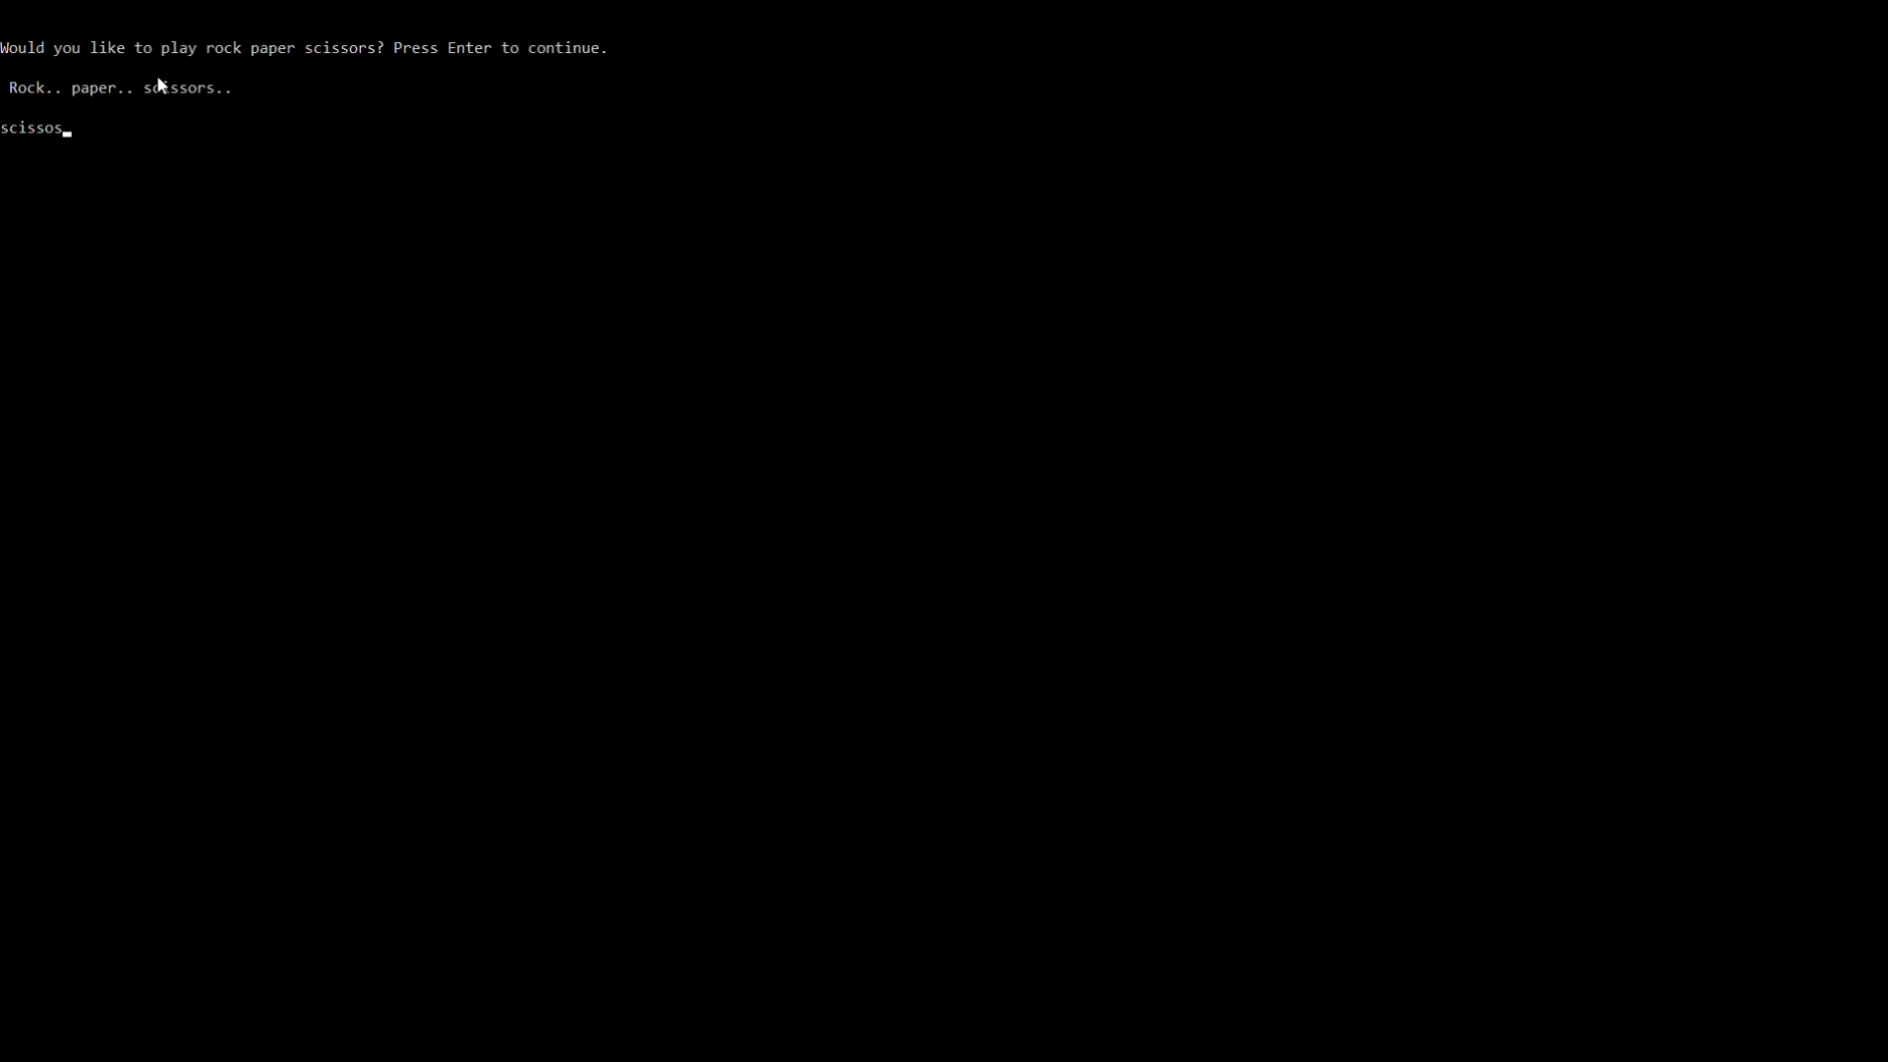
Play rounds answering scissors, rock, paper, scissors and paper, noting the computer's Scissors choice
key("BackSpace")
type("rs")
key("Return")
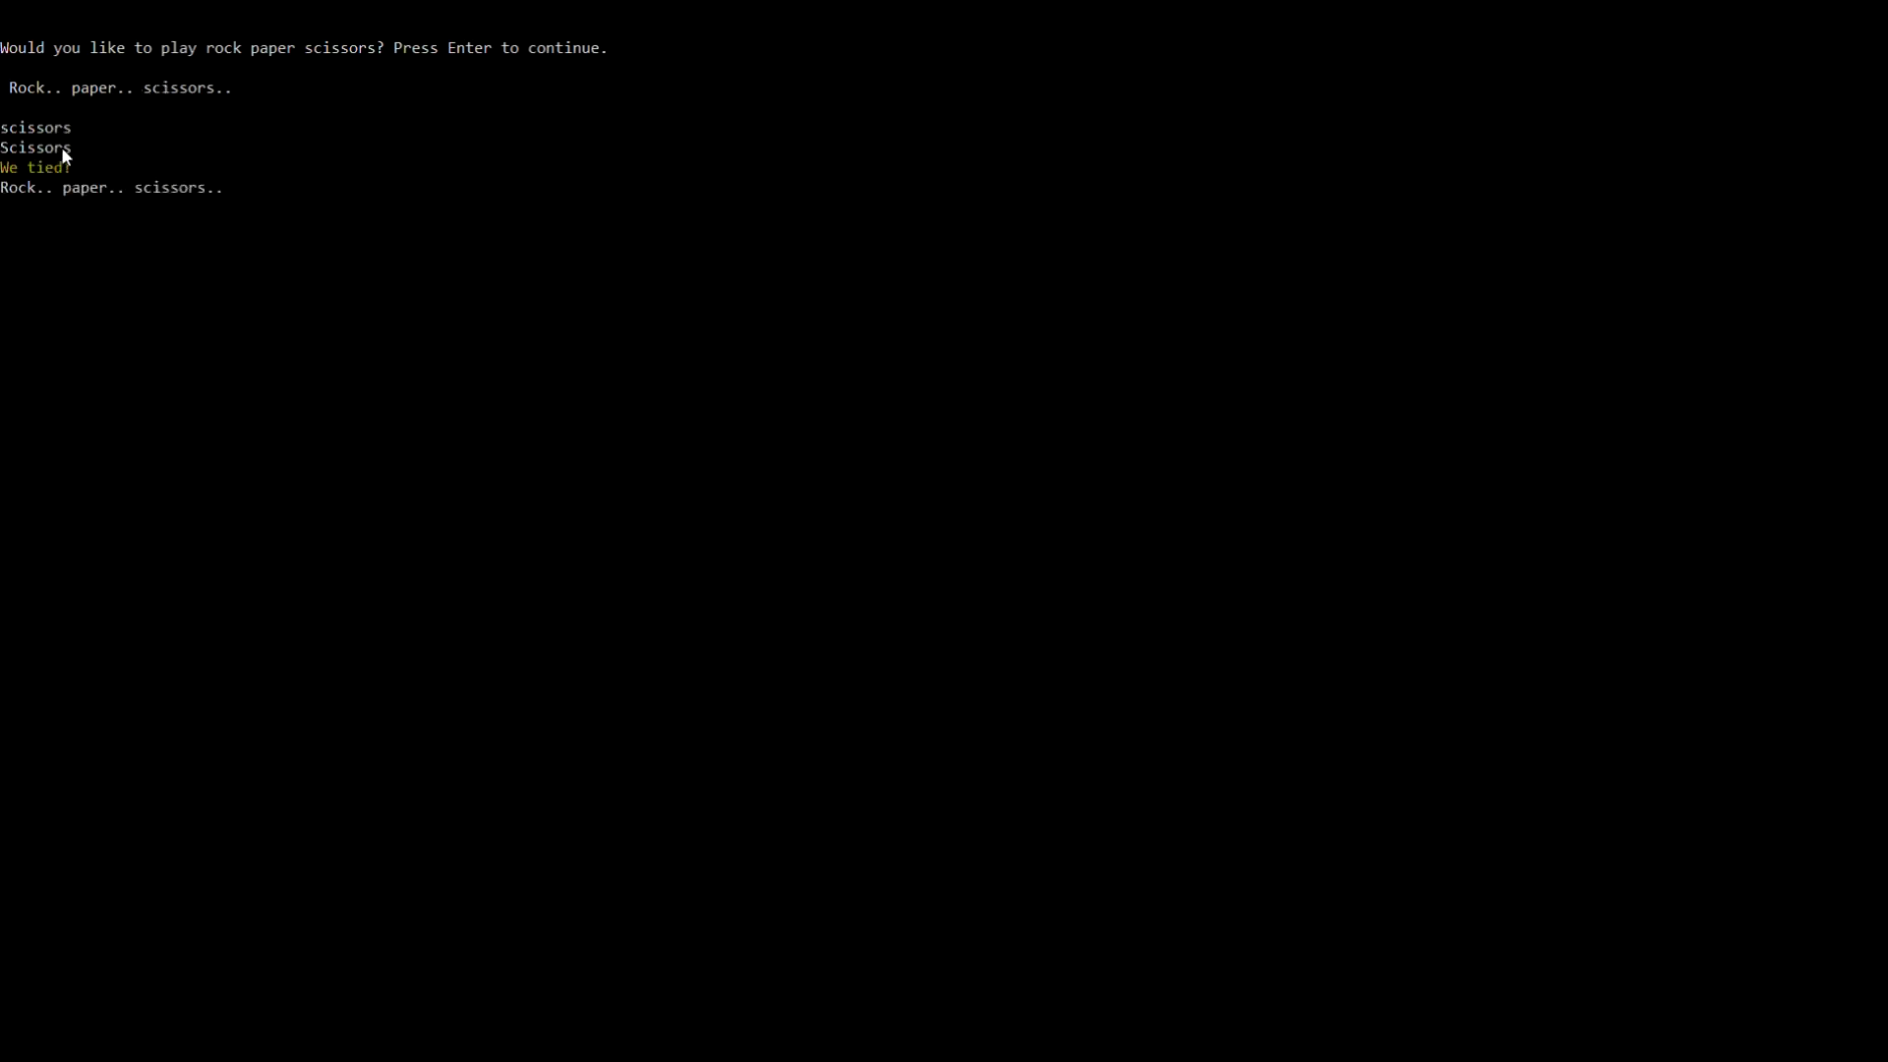
left_click_drag(71, 148, 1, 147)
left_click(60, 148)
left_click(77, 149)
type("rock")
key("Return")
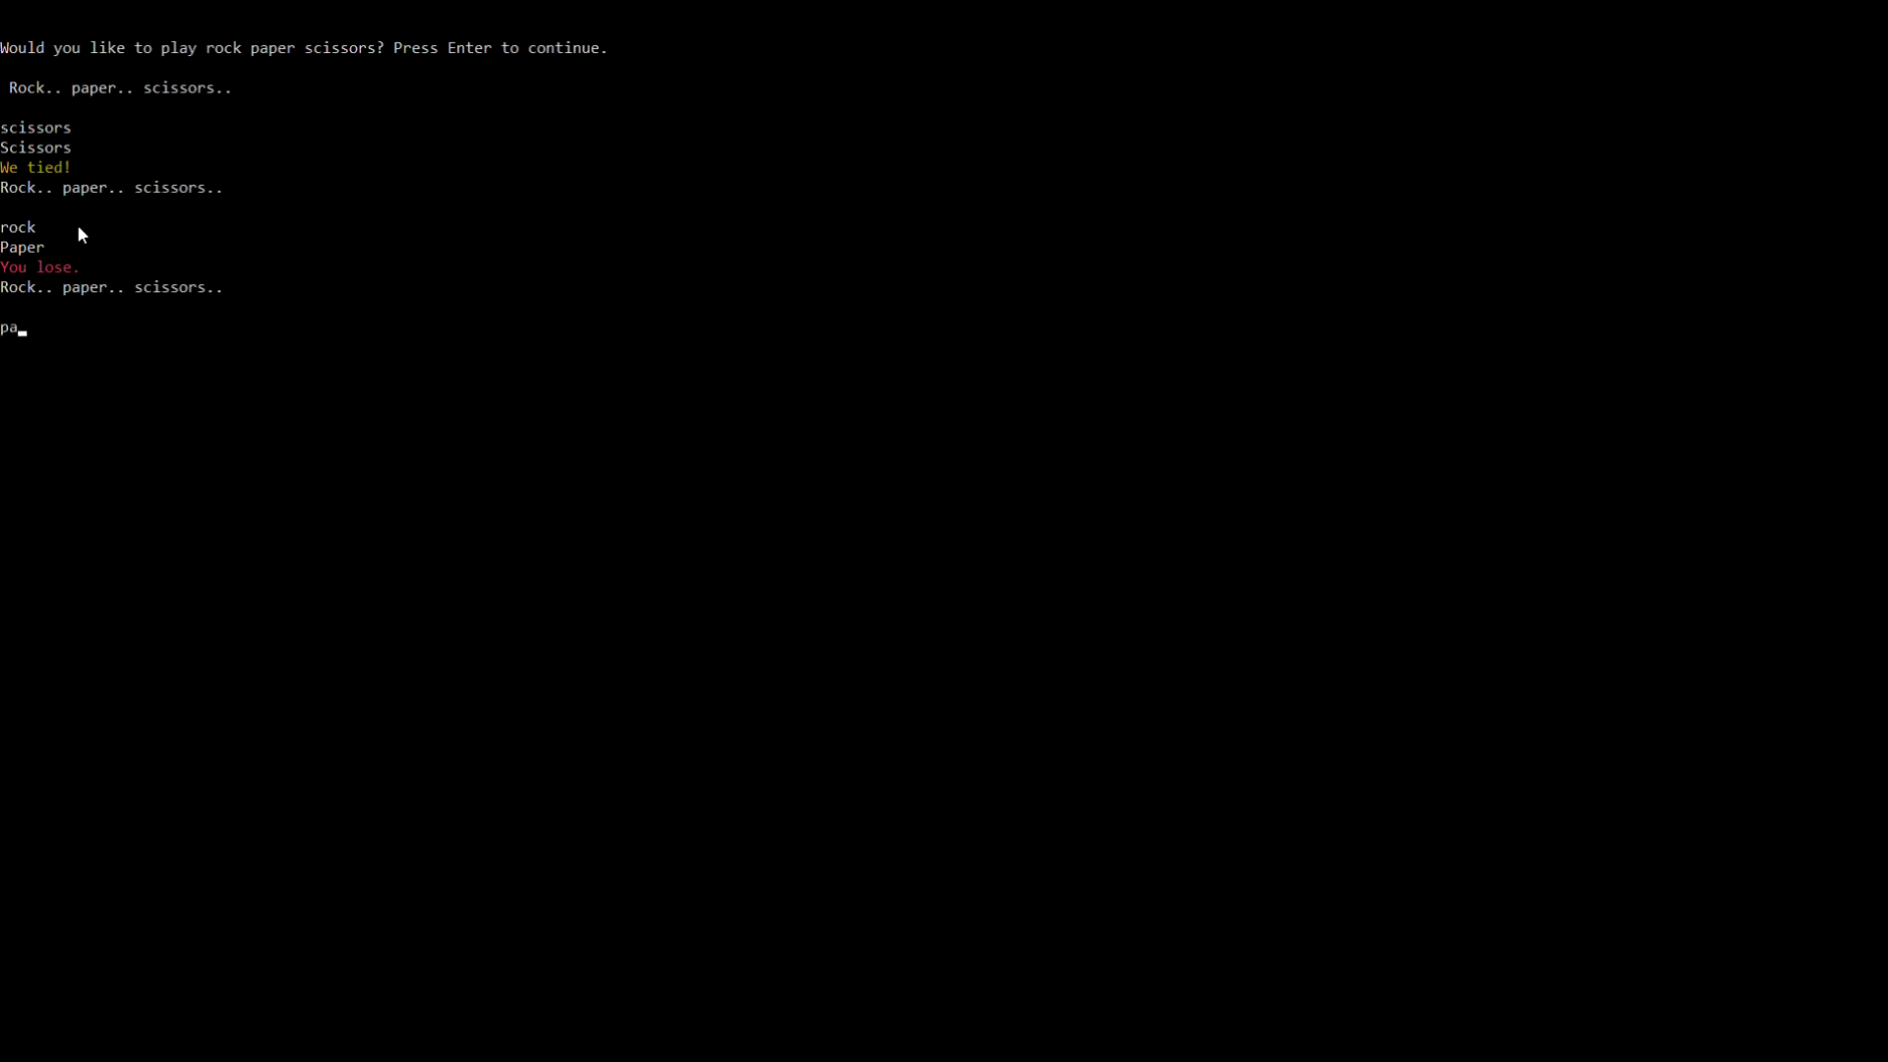
key("Return")
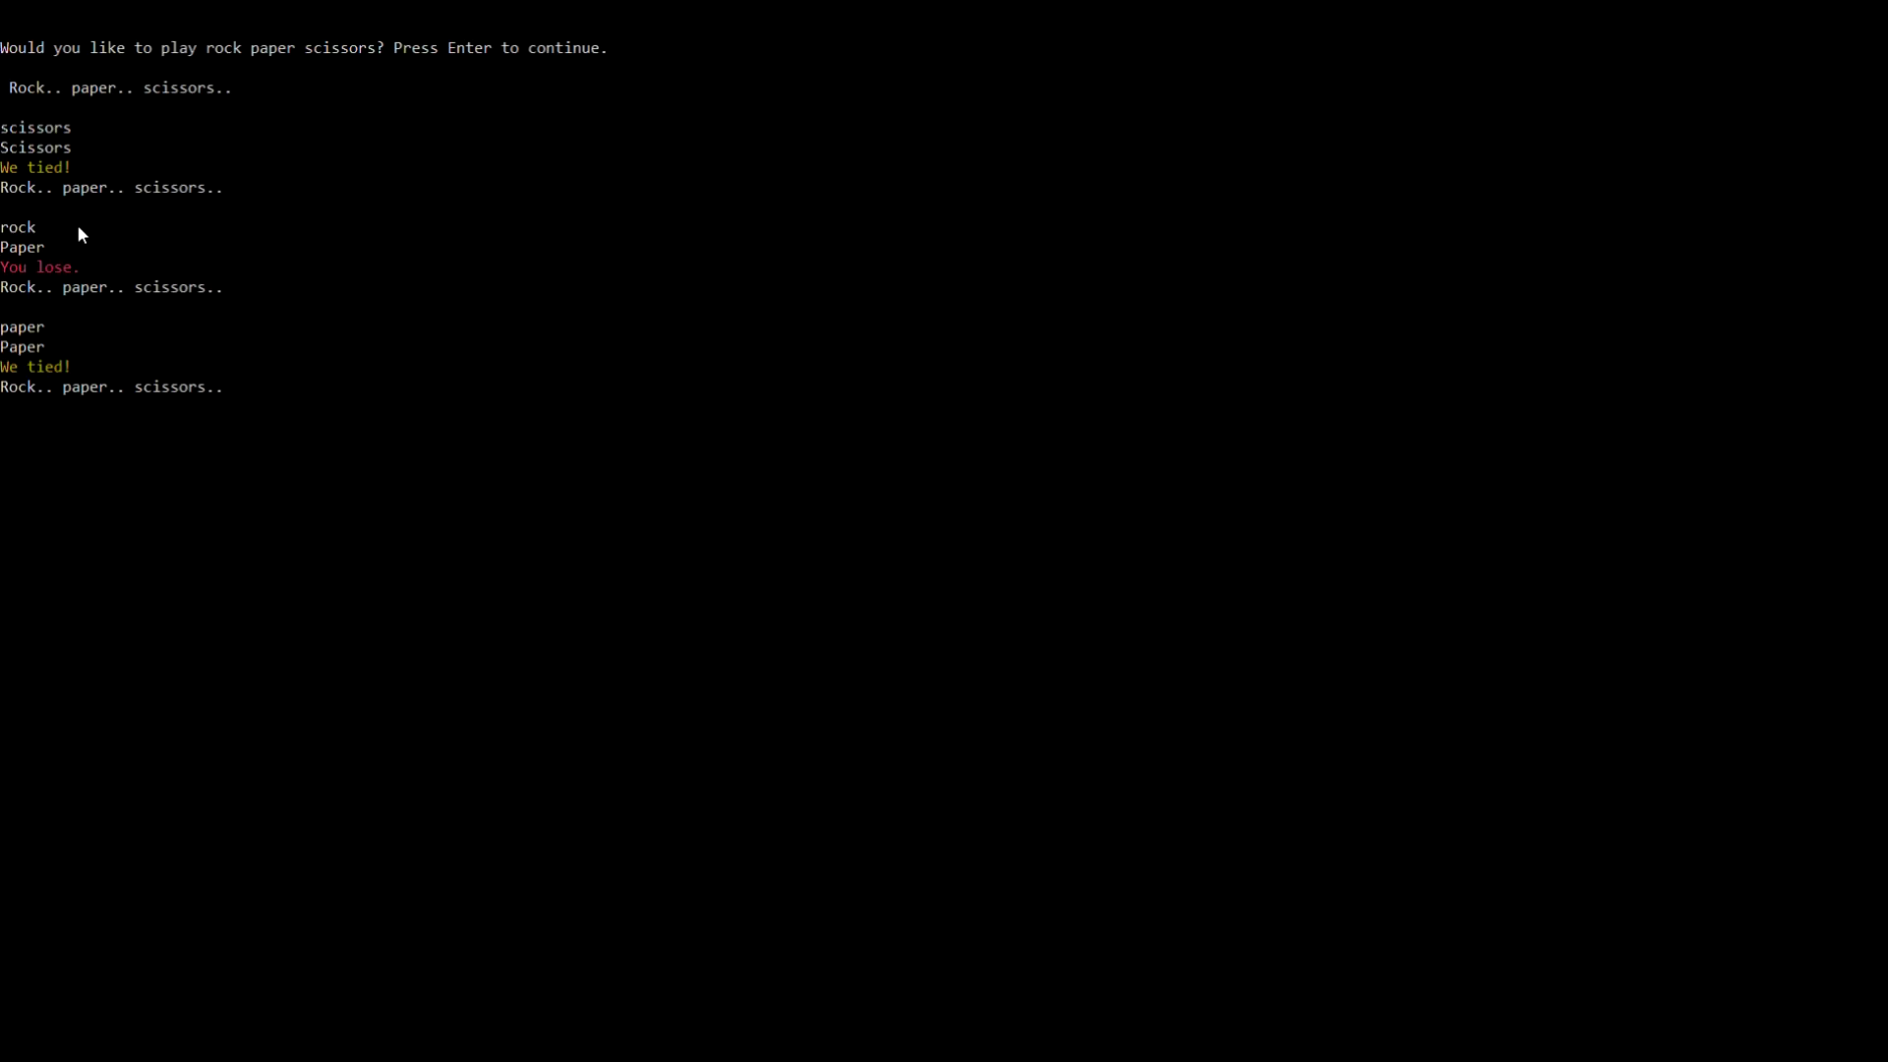
type("sc")
type("issors")
key("Return")
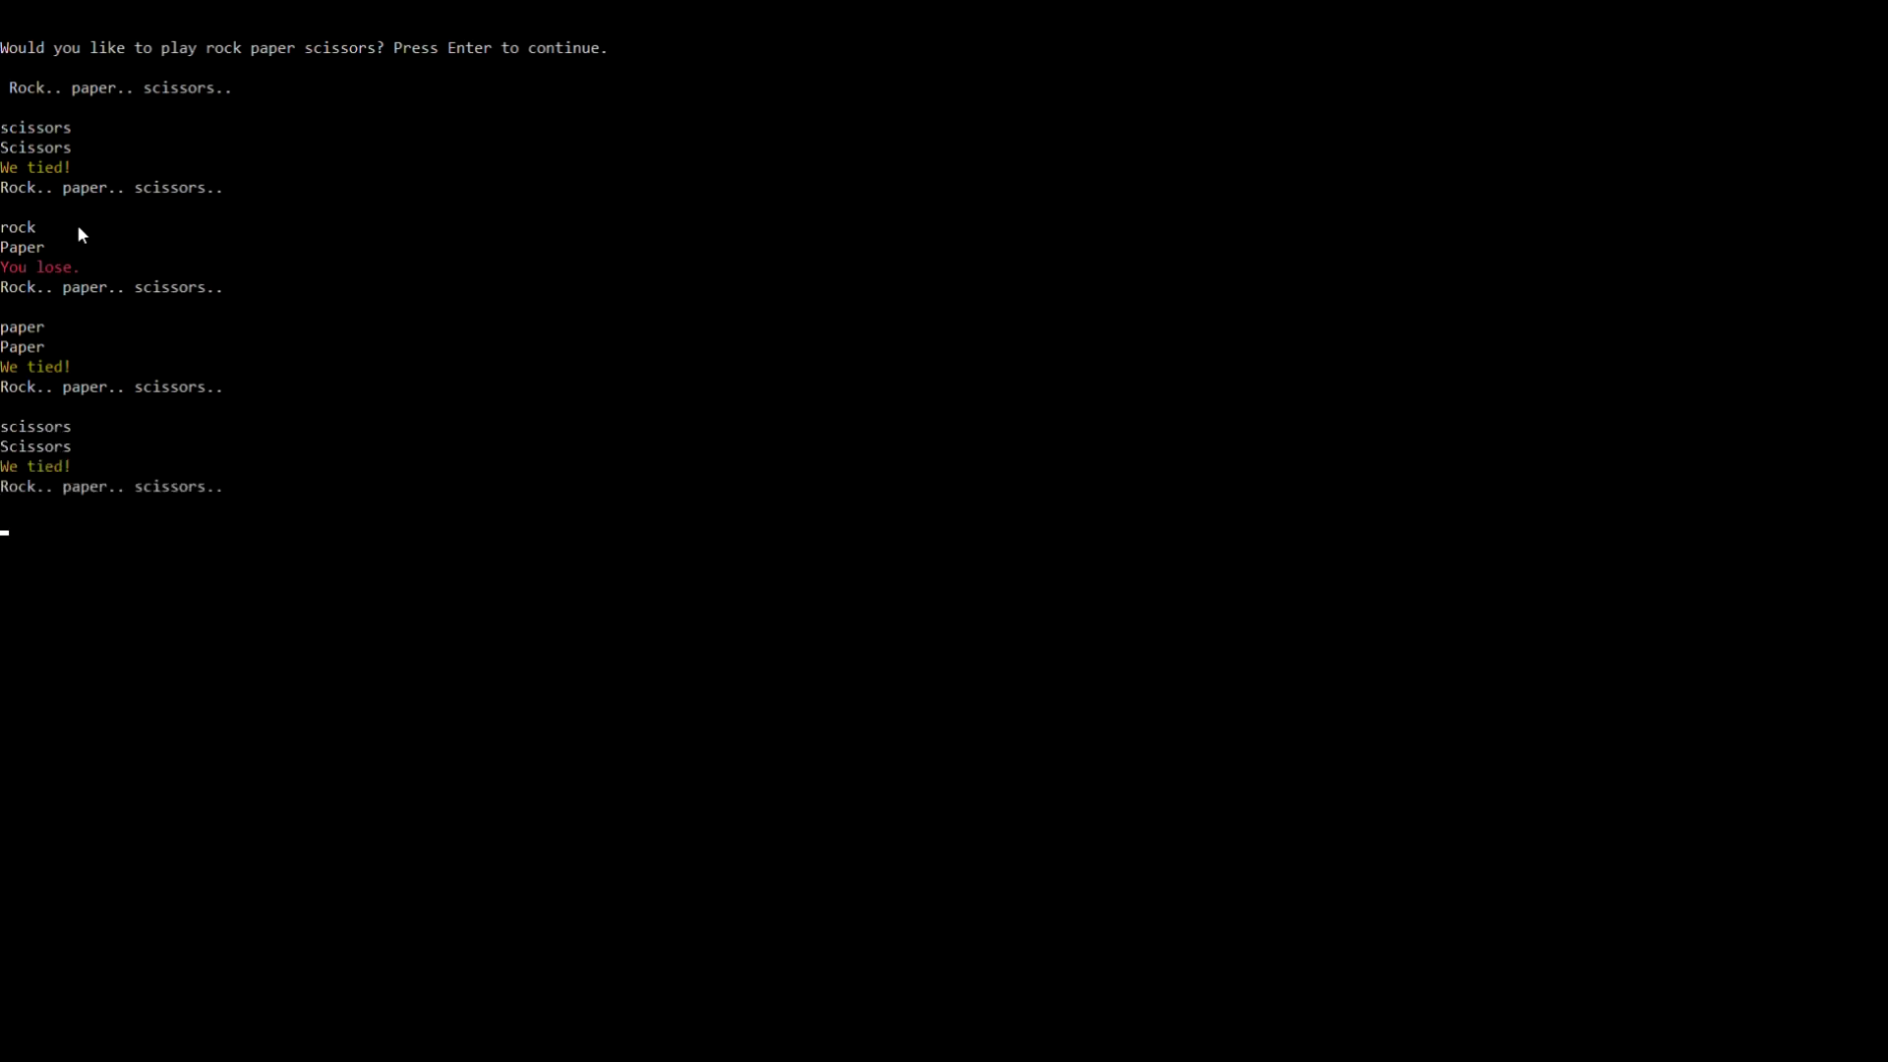
type("rock")
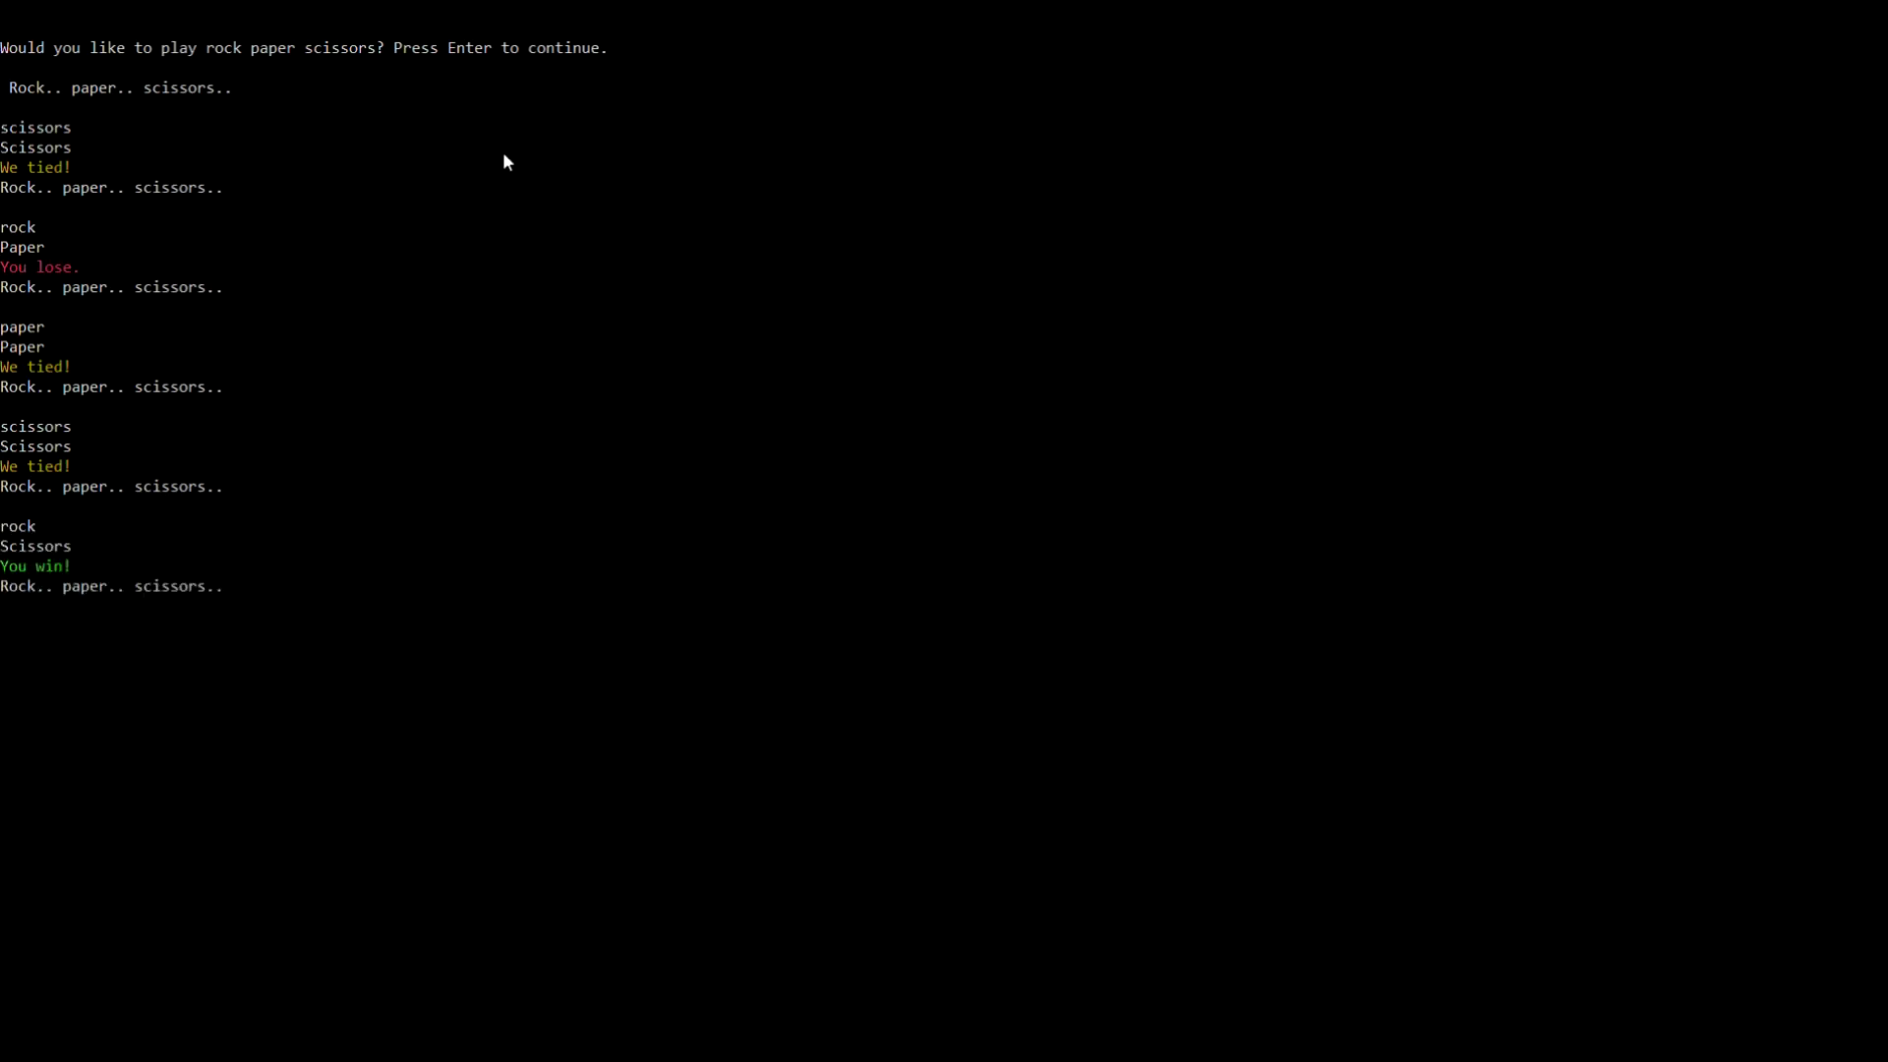
type("paper")
key("Return")
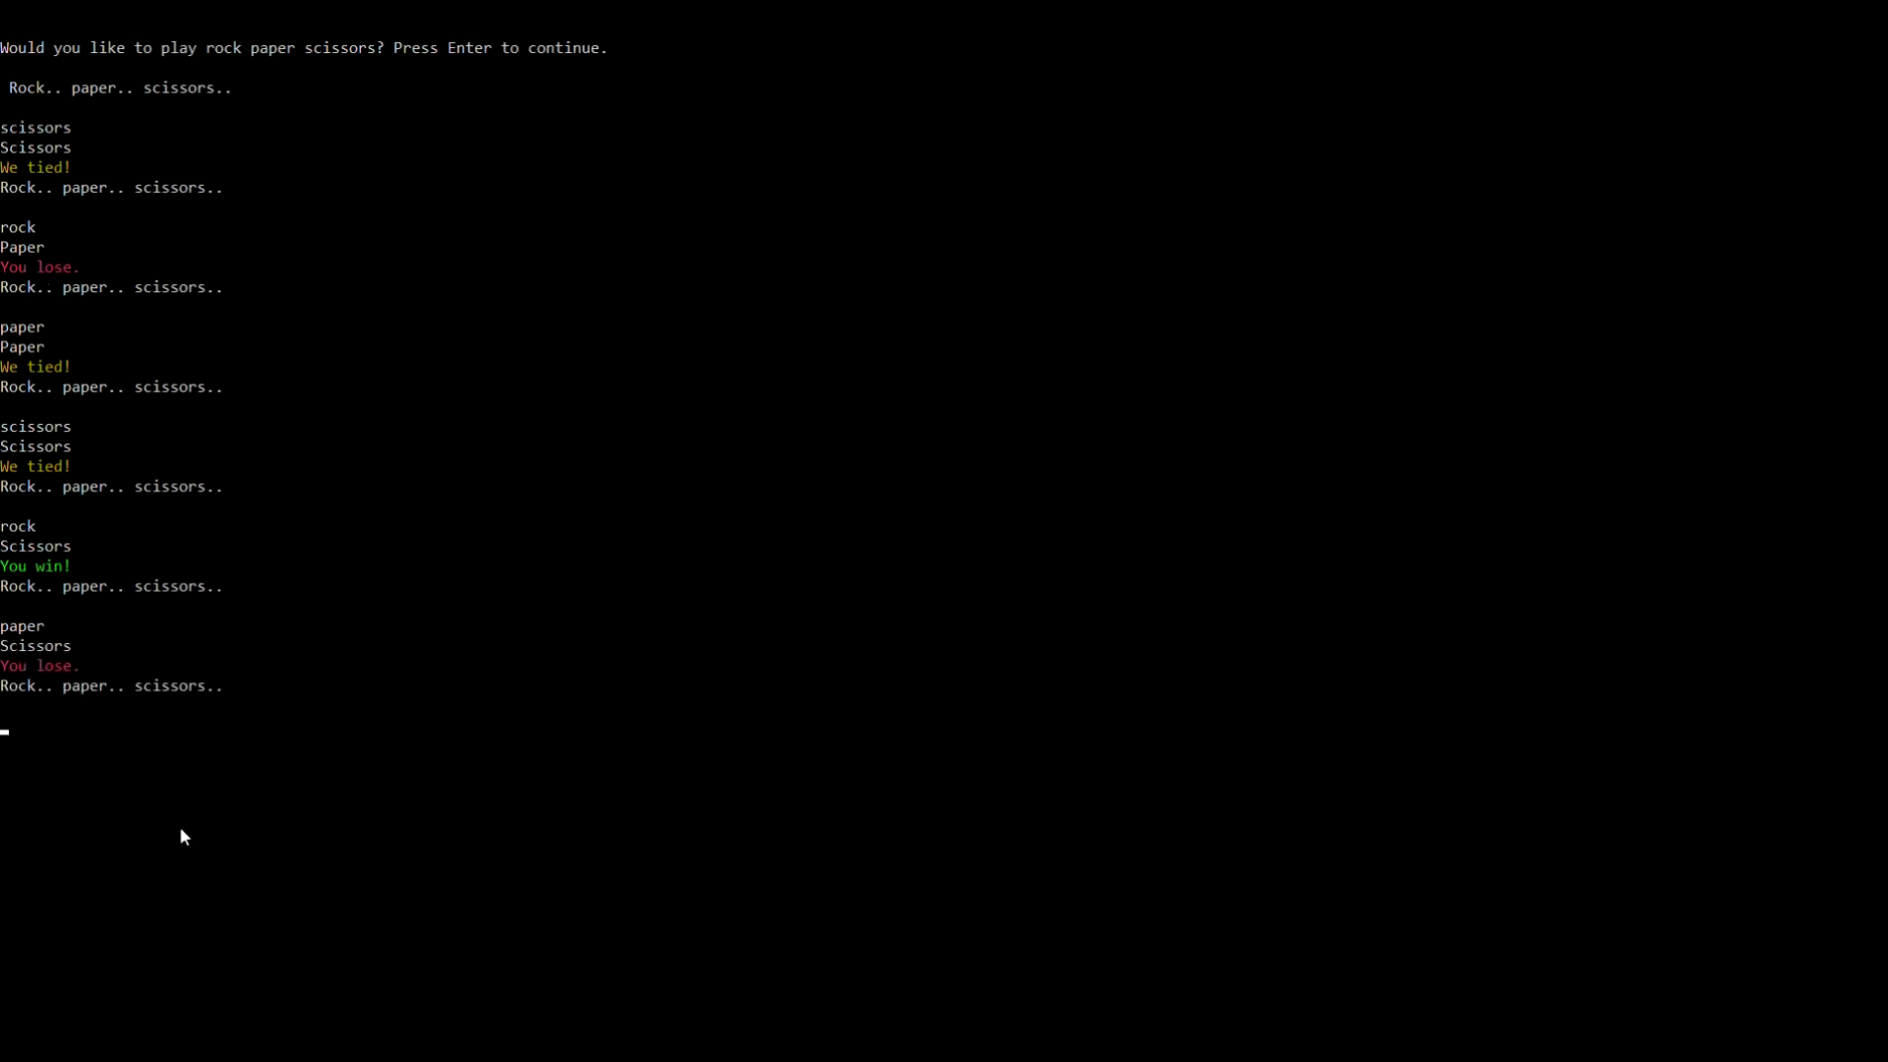
type("shoot")
Answer 'shoot' and highlight the red complaint that comes back
key("Return")
left_click_drag(181, 744, 4, 746)
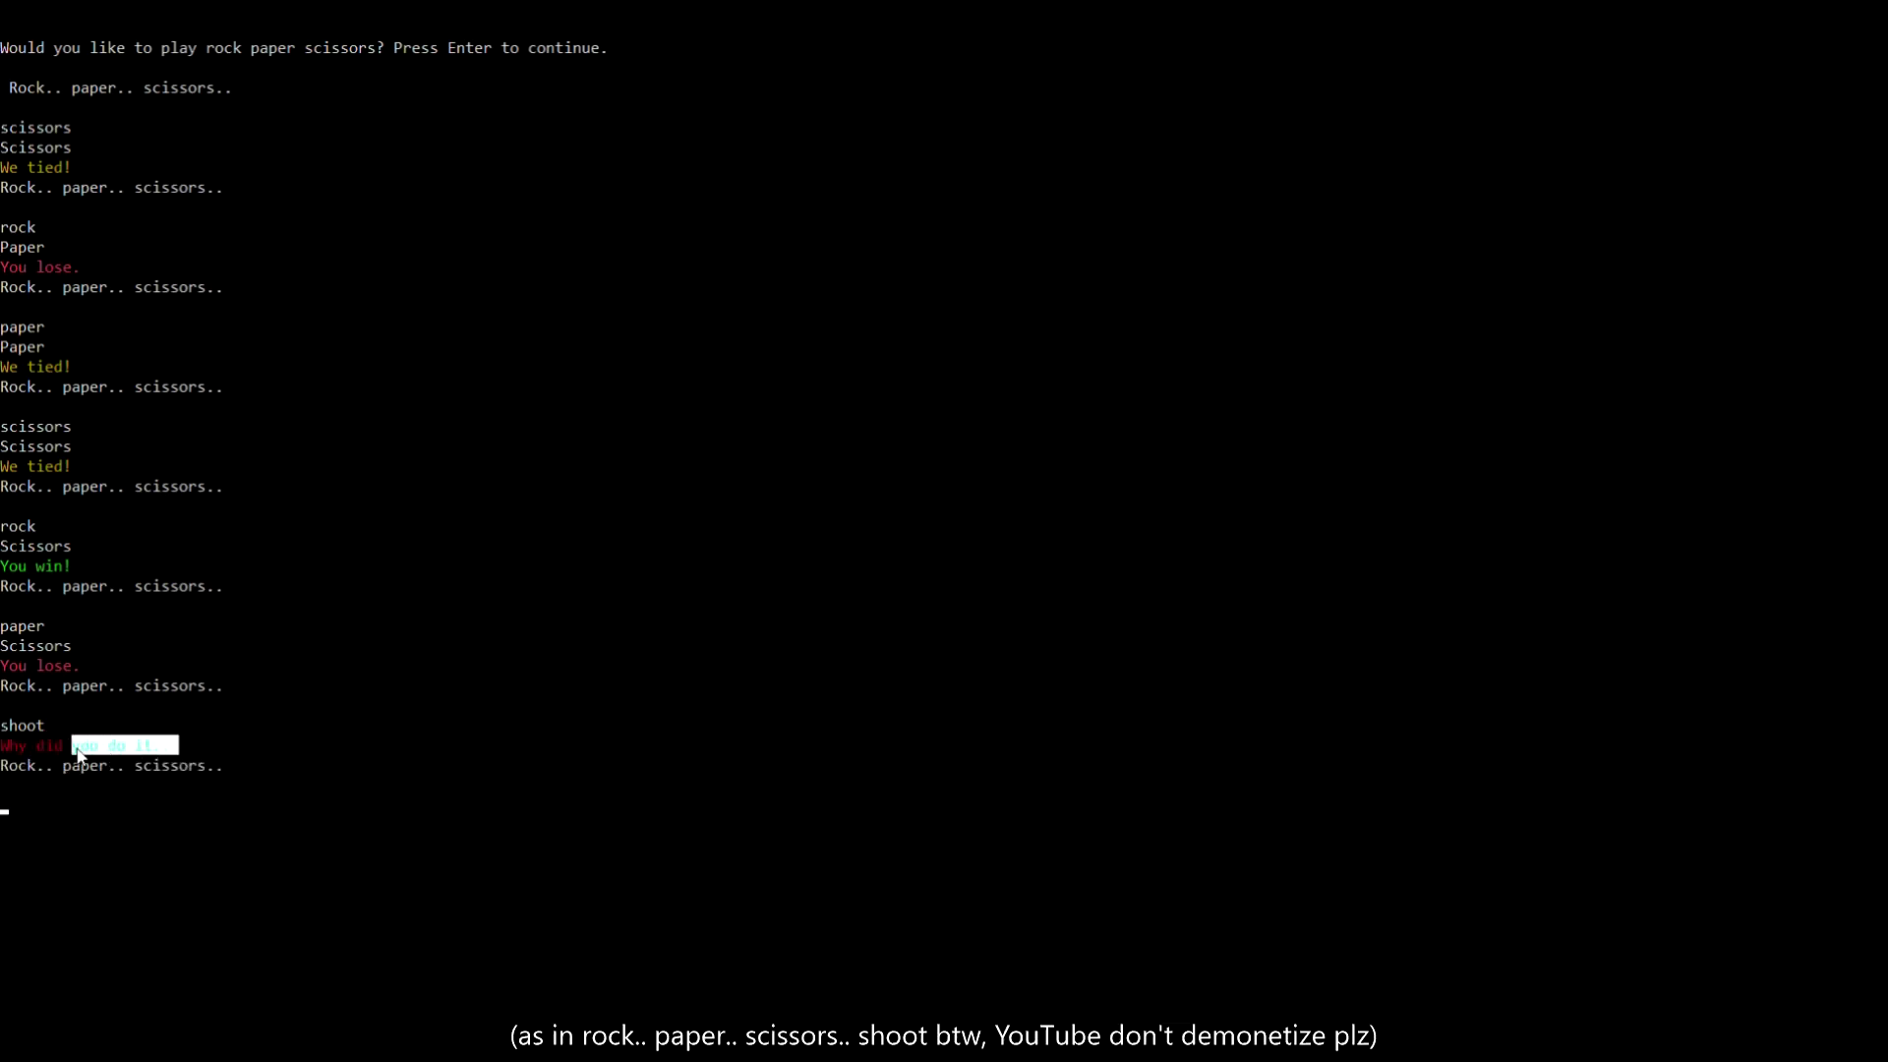
left_click(203, 764)
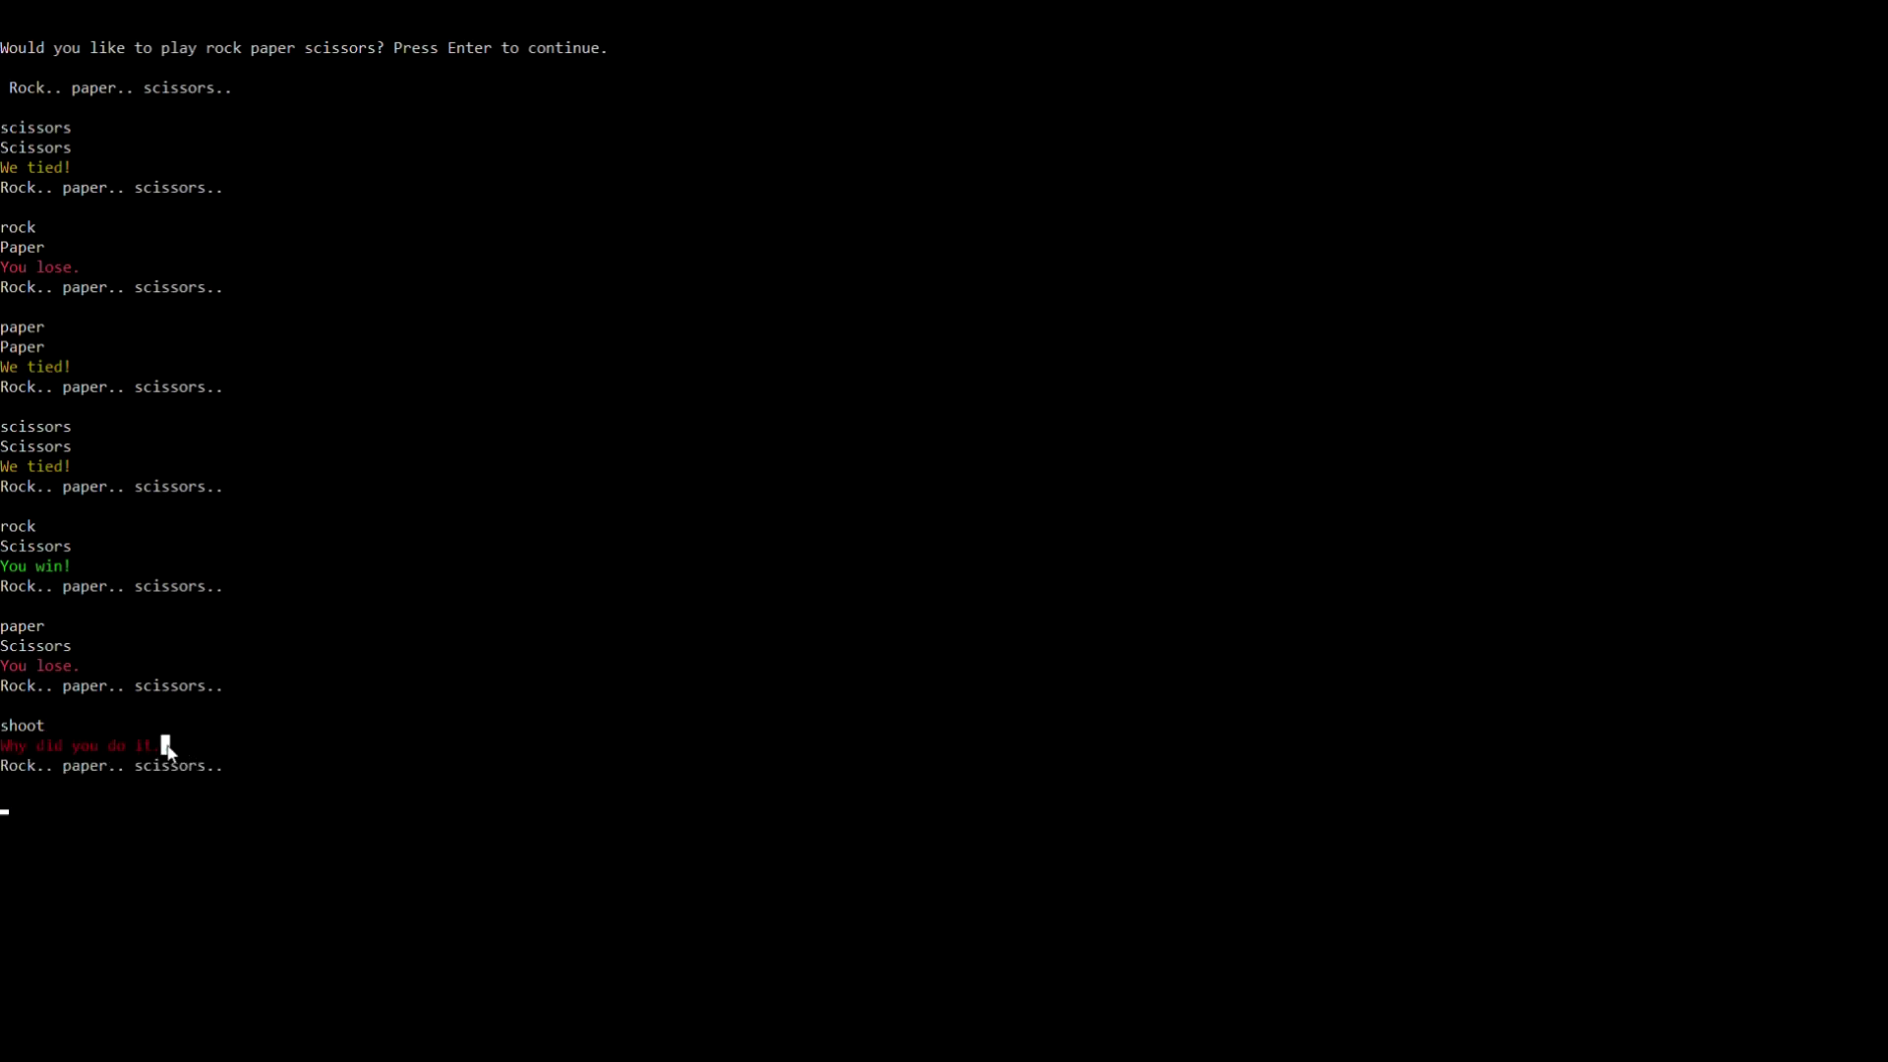
Review earlier rounds' output, including the round where rock lost to Paper
left_click(259, 447)
mouse_move(229, 485)
left_mouse_down()
mouse_move(4, 322)
mouse_move(3, 225)
left_mouse_up()
left_click(229, 290)
mouse_move(228, 288)
left_mouse_down()
mouse_move(6, 292)
mouse_move(154, 237)
left_mouse_up()
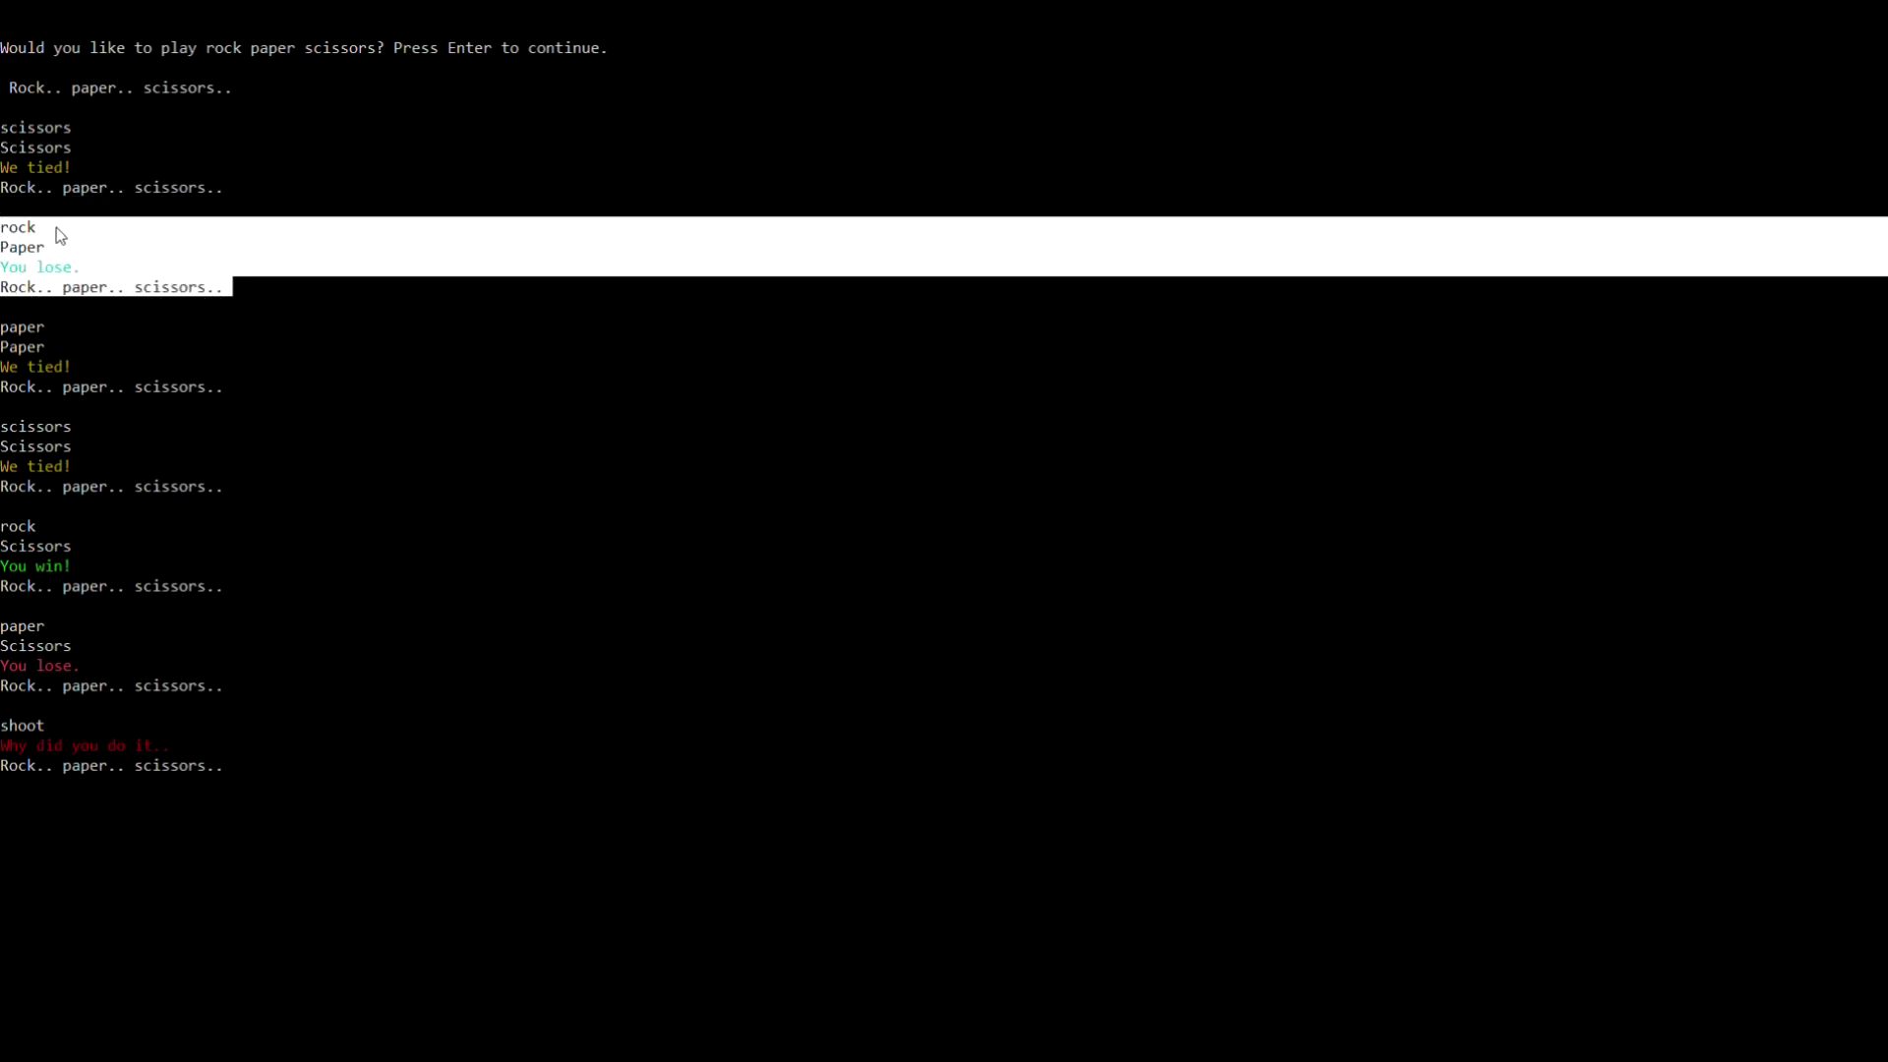
left_click(41, 228)
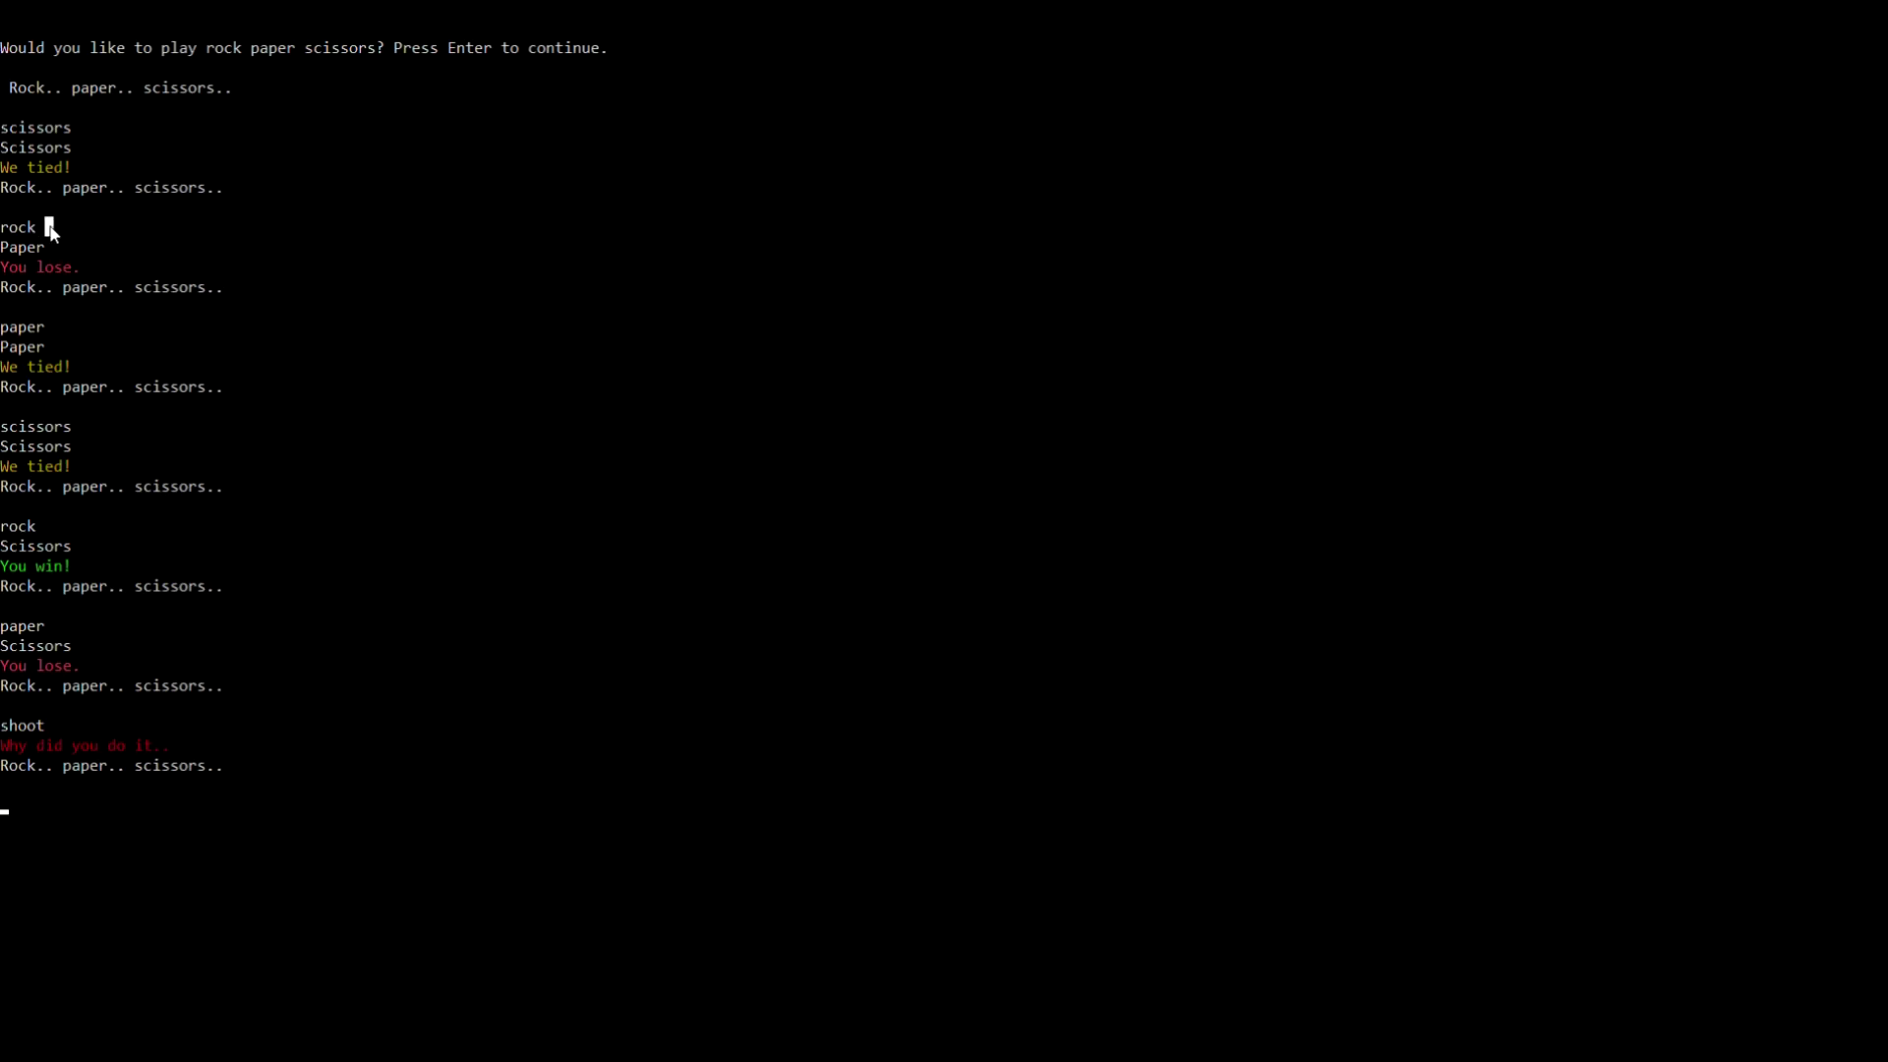